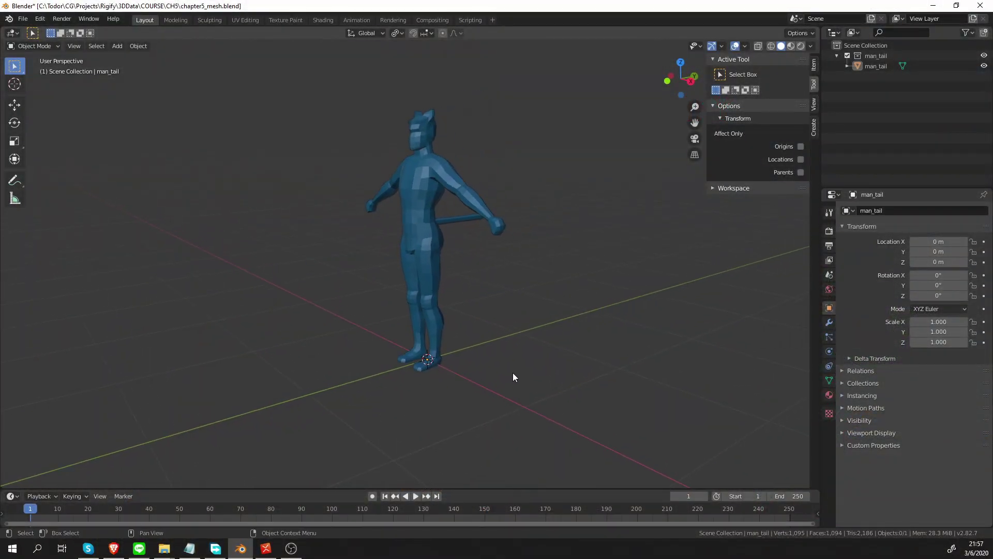
- Add a Basic Human (Meta-Rig) armature to the scene with the man_tail character
left_click(408, 269)
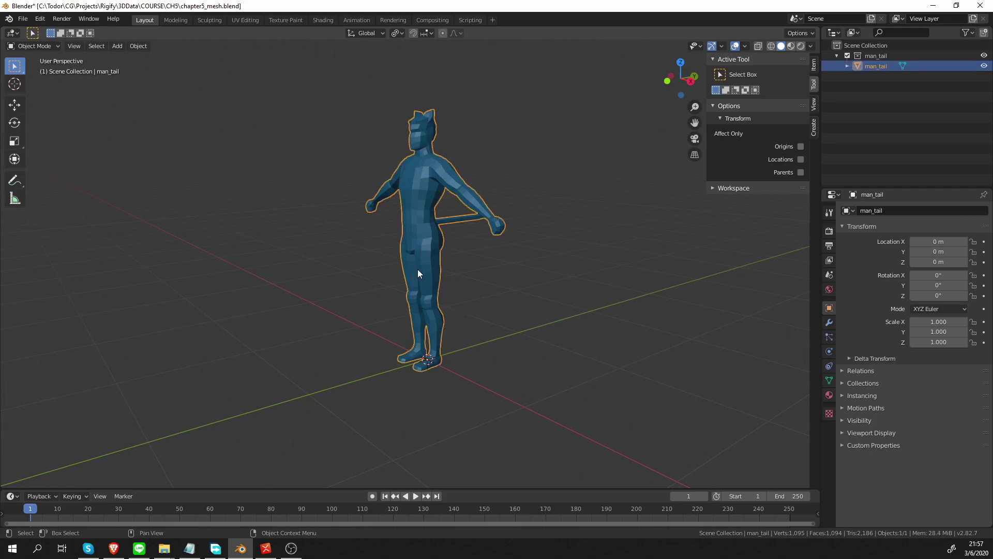
middle_click_drag(418, 270, 550, 279)
middle_click_drag(491, 257, 485, 309)
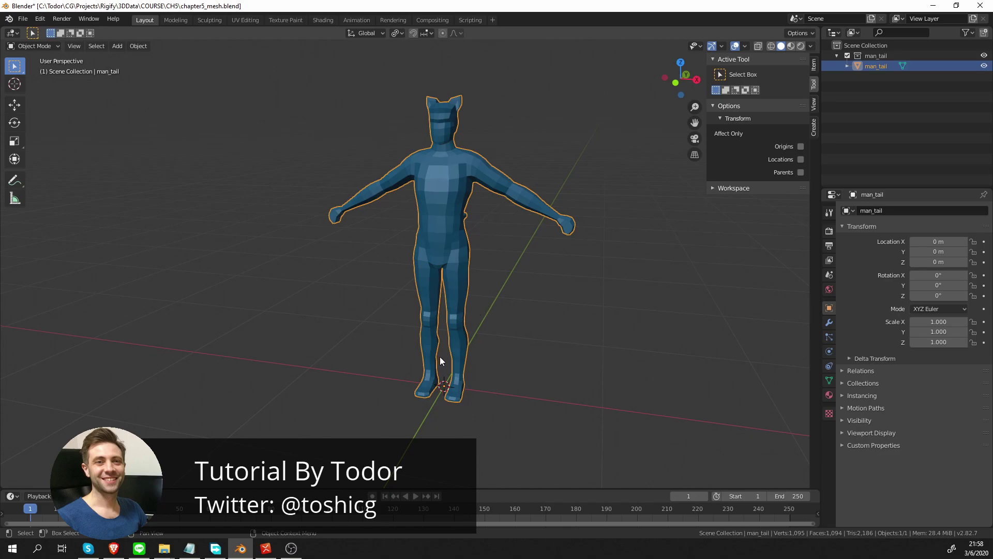
middle_click_drag(475, 354, 448, 366)
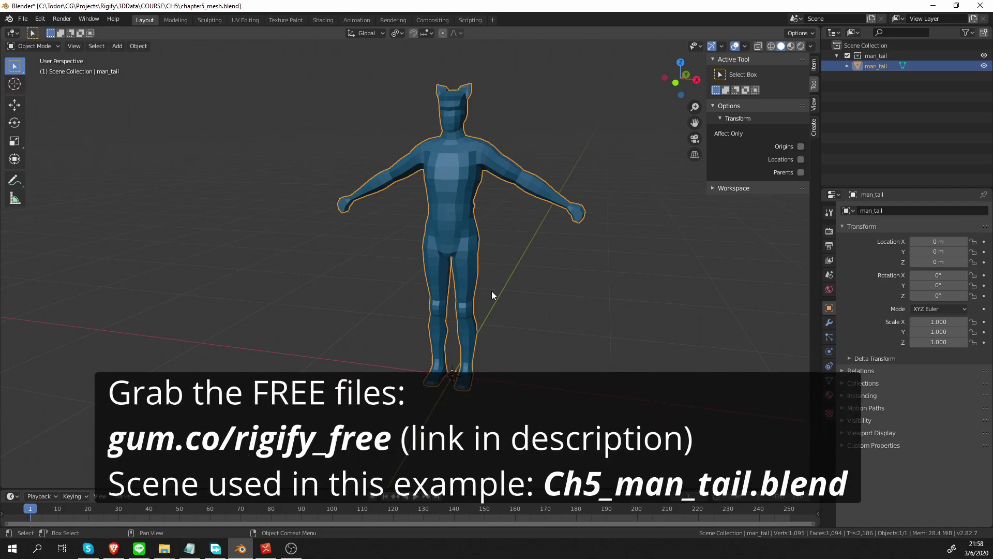
key("shift+a")
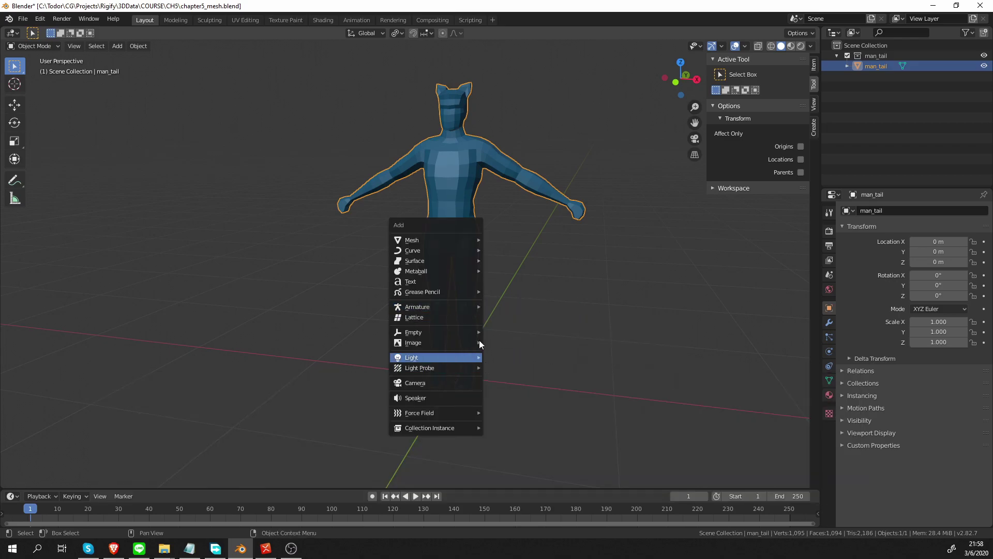
mouse_move(470, 306)
mouse_move(513, 336)
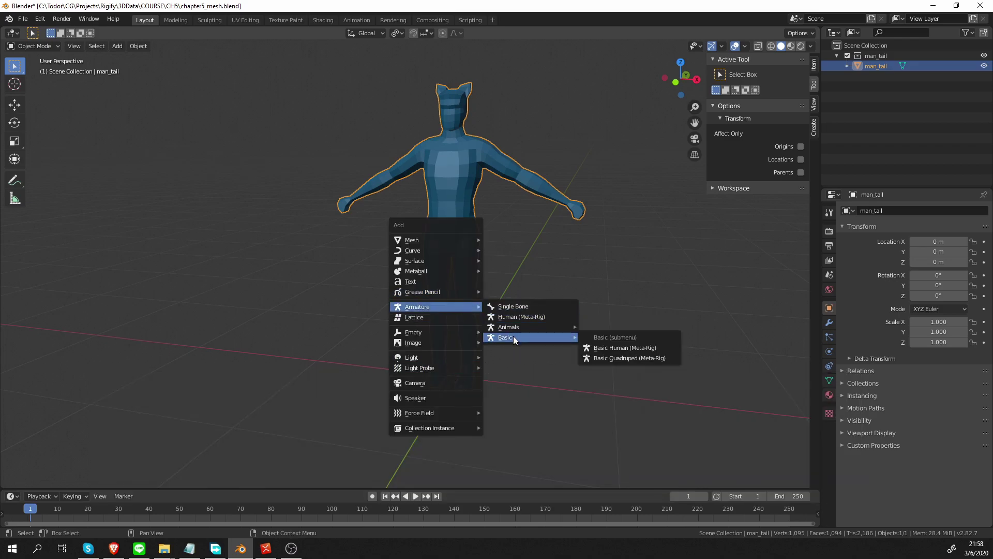
left_click(652, 348)
- Move the meta-rig about -2.2 m along the global X axis so it stands beside the character
key("g")
key("x")
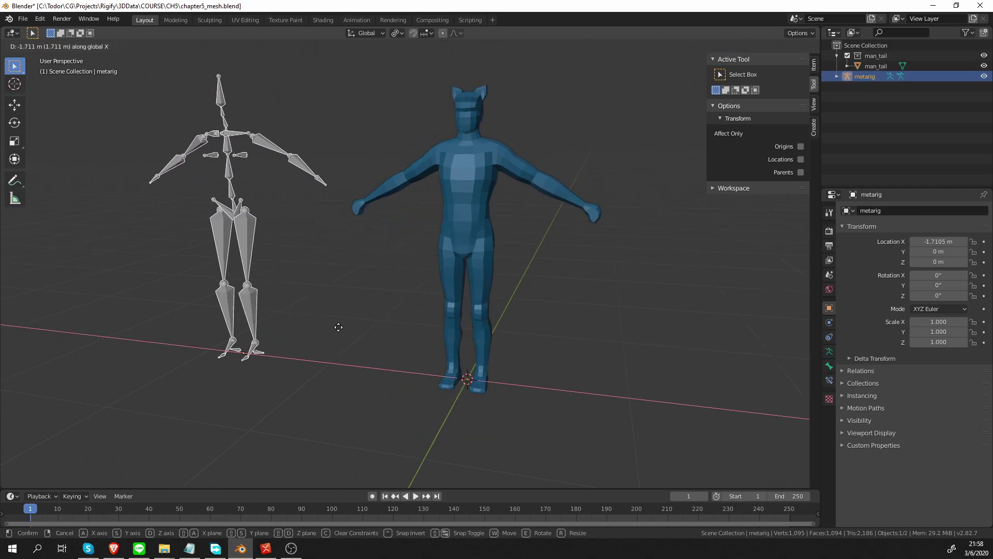
left_click(297, 326)
middle_click_drag(300, 327, 391, 338)
- Add a single-bone armature at the world origin and rename it human_metarig_copy
key("shift+a")
mouse_move(591, 346)
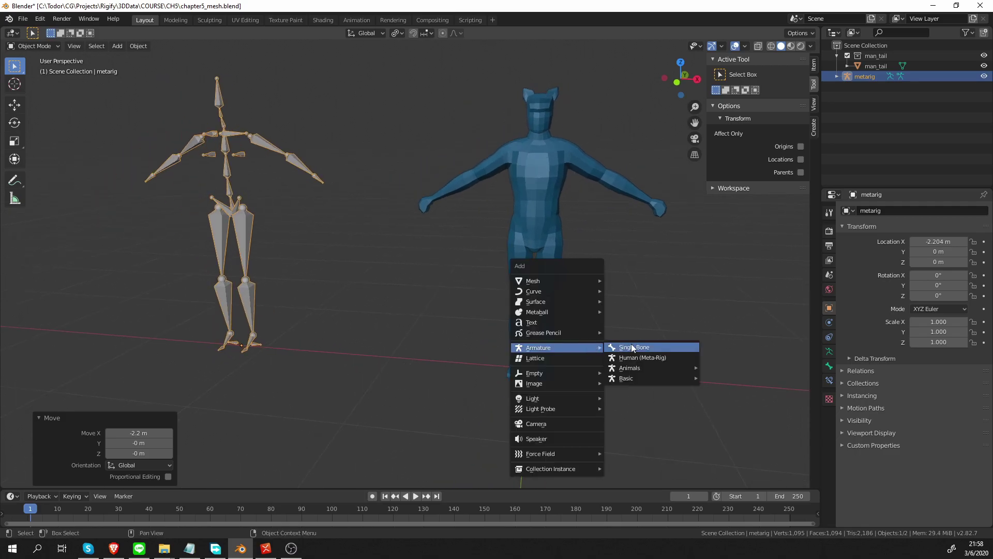
left_click(653, 346)
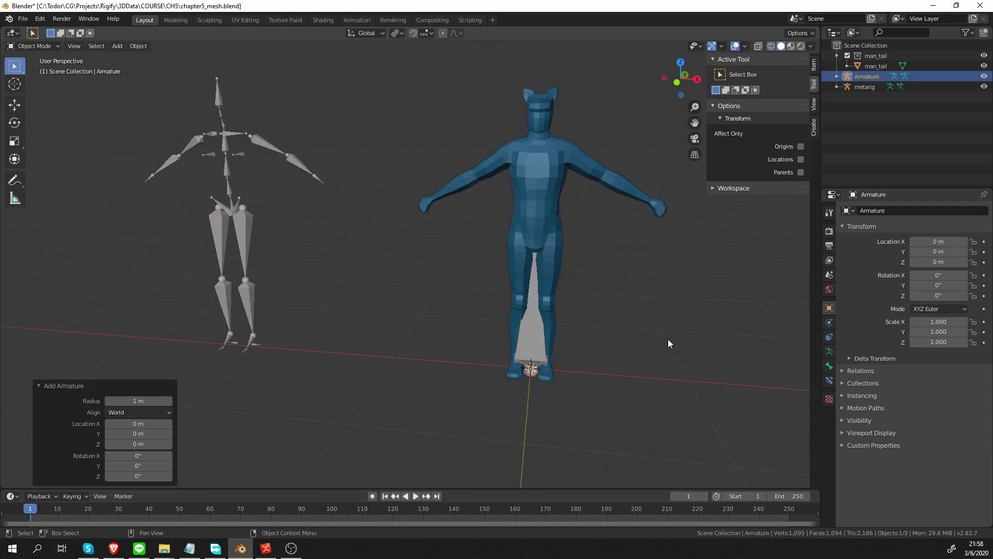
double_click(874, 76)
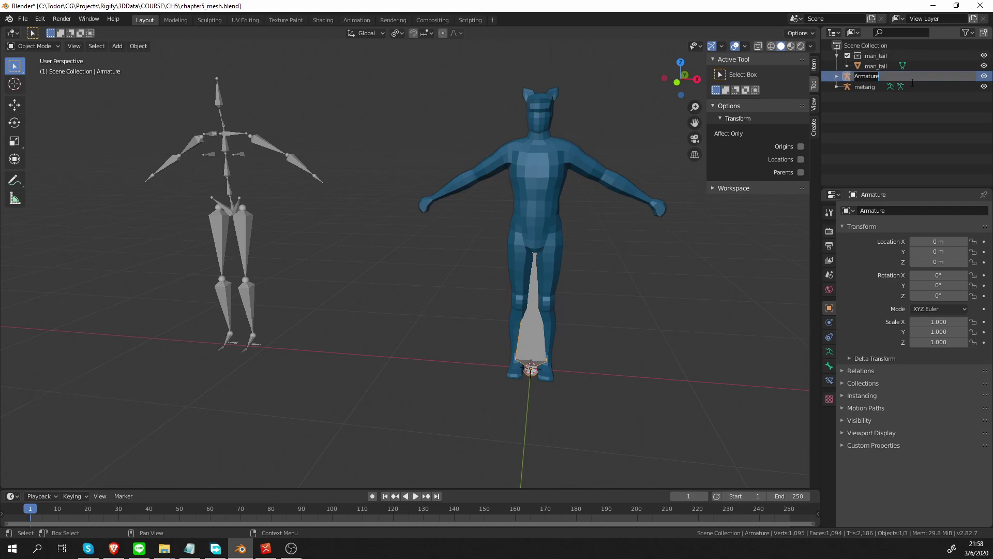
type("human_metarig_copy")
key("Return")
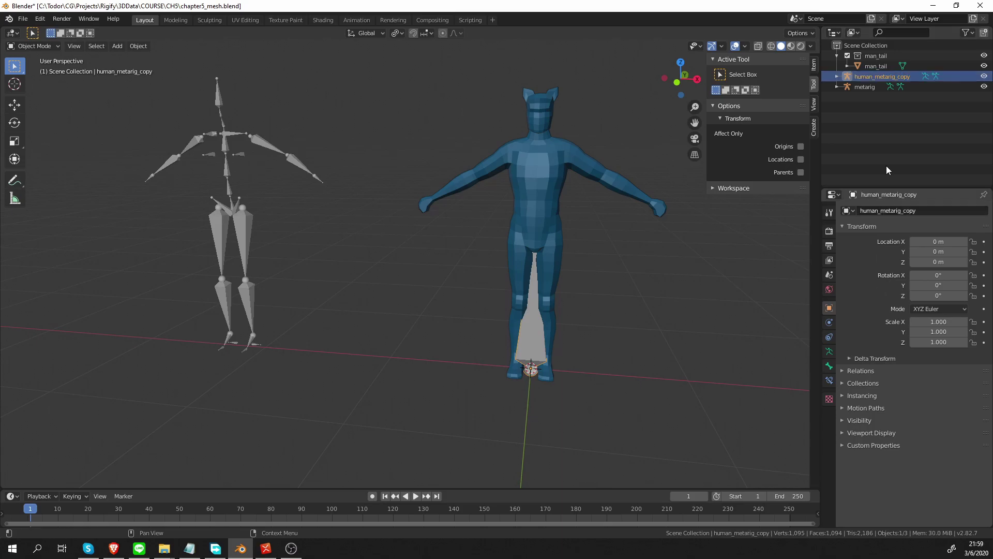
- Enable In Front and Axes in the viewport display settings of the human_metarig_copy armature
left_click(829, 352)
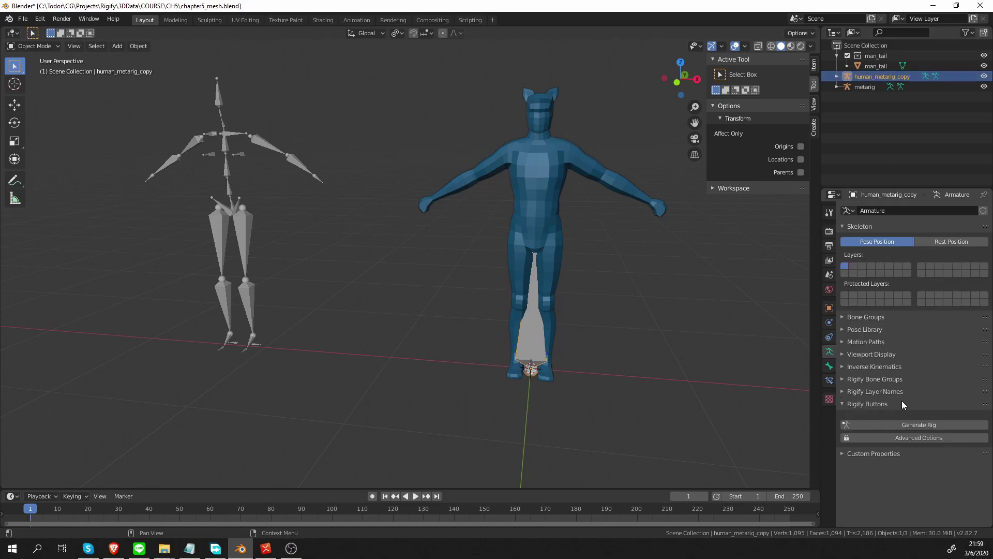
left_click(886, 356)
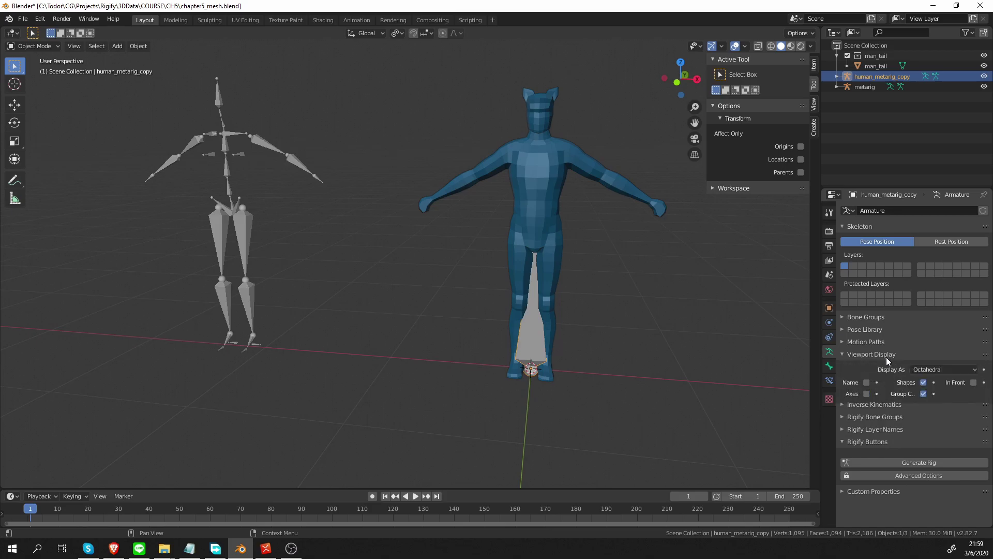
left_click(973, 382)
left_click(866, 394)
- Enter Edit Mode on human_metarig_copy and delete its default bone
middle_click_drag(606, 370, 603, 333)
key("Tab")
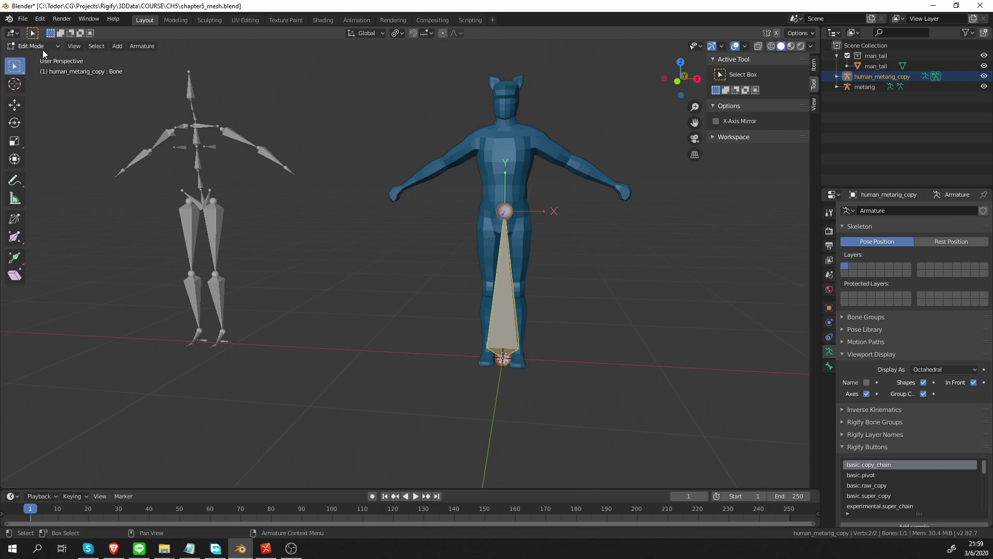
middle_click_drag(469, 268, 529, 288)
key("x")
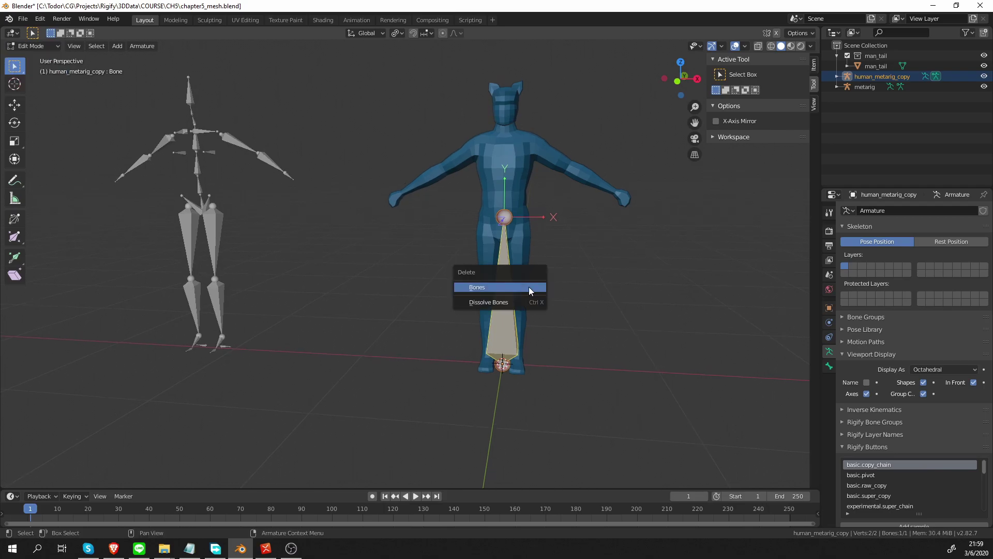
left_click(529, 287)
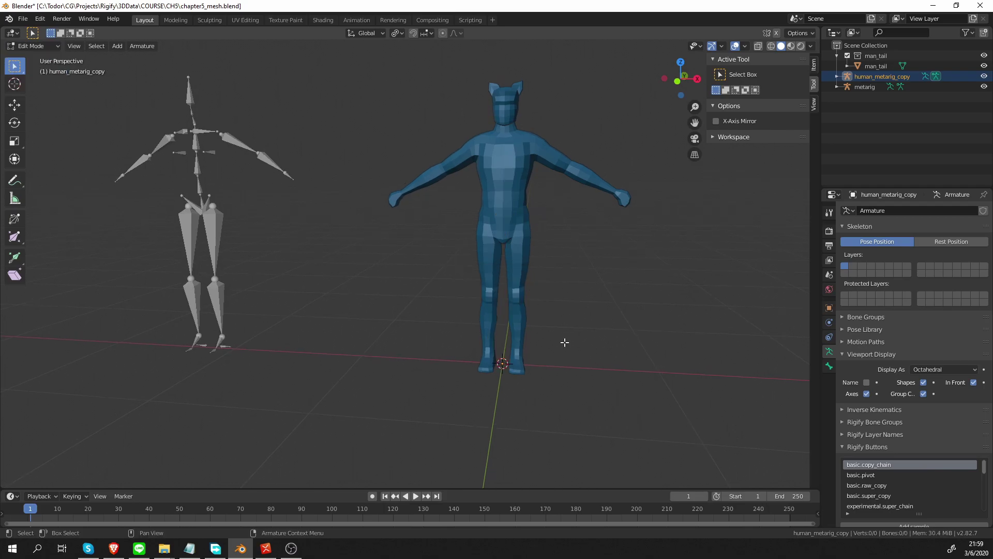
- Filter the Rigify samples by "leg" and add the limbs.leg sample to the armature
scroll(886, 430, "down", 1)
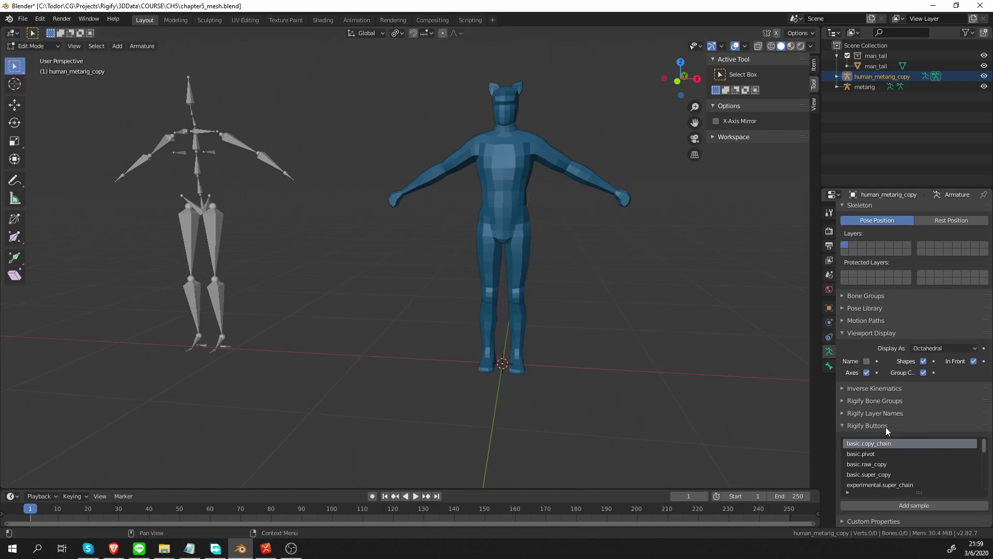
scroll(883, 448, "down", 1)
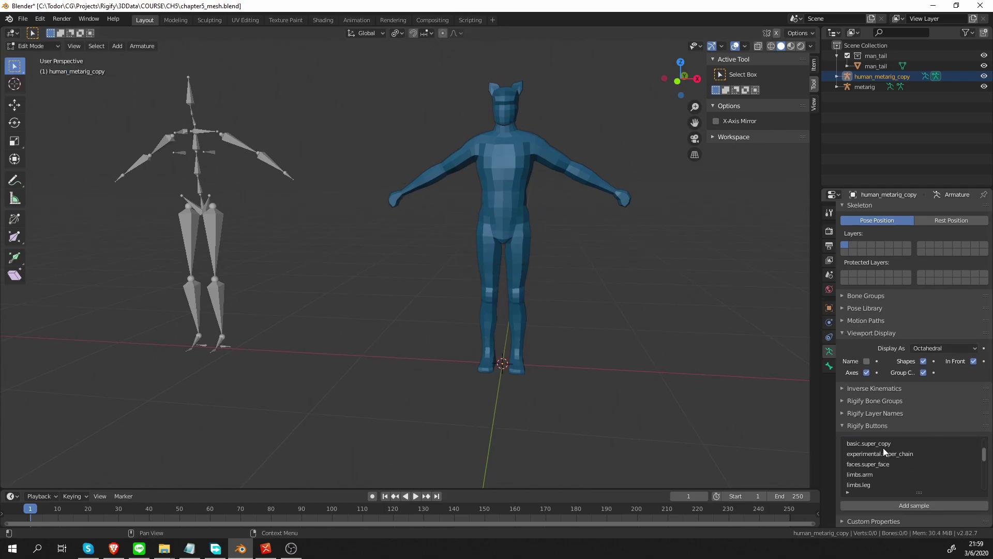
left_click(859, 332)
scroll(916, 461, "down", 2)
scroll(916, 461, "up", 3)
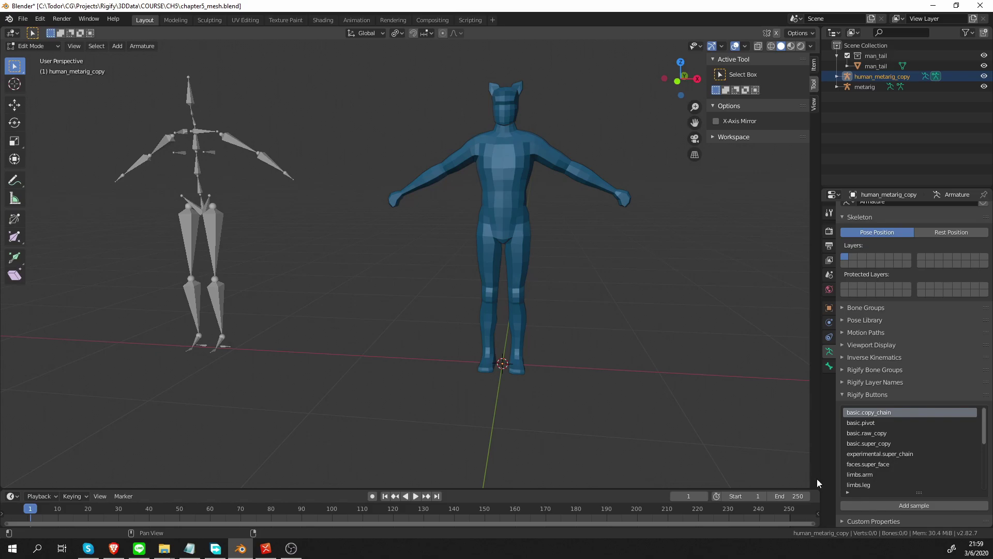
left_click(848, 493)
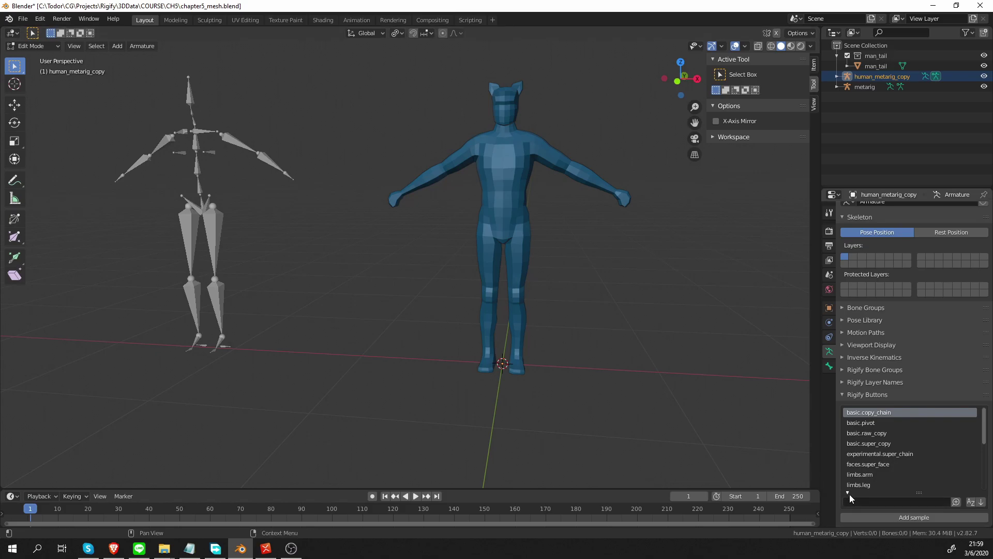
left_click(854, 500)
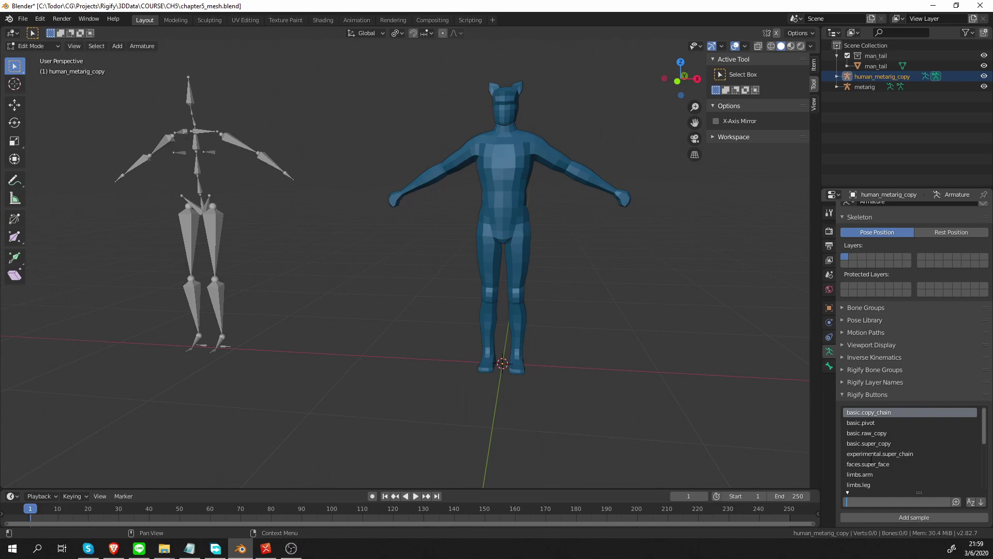
type("leg")
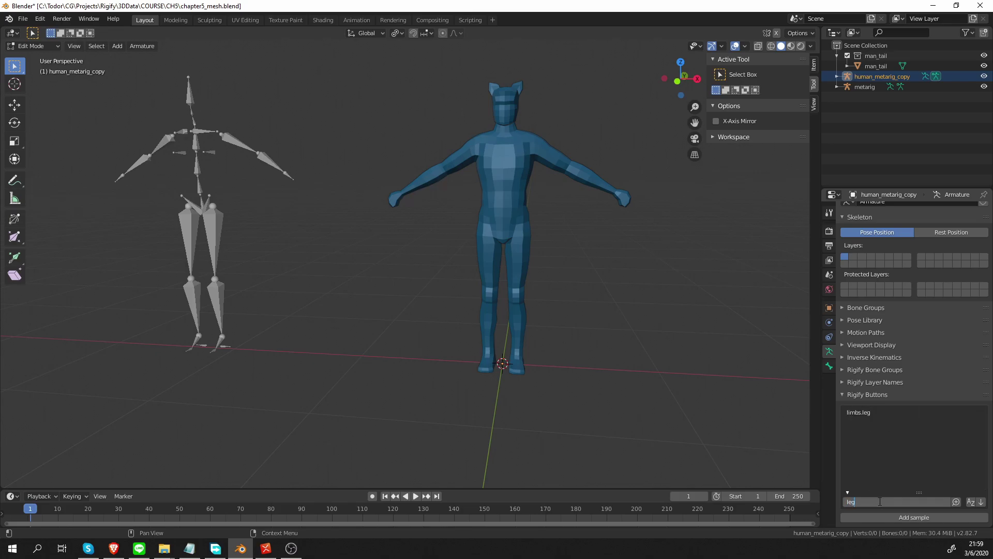
key("Return")
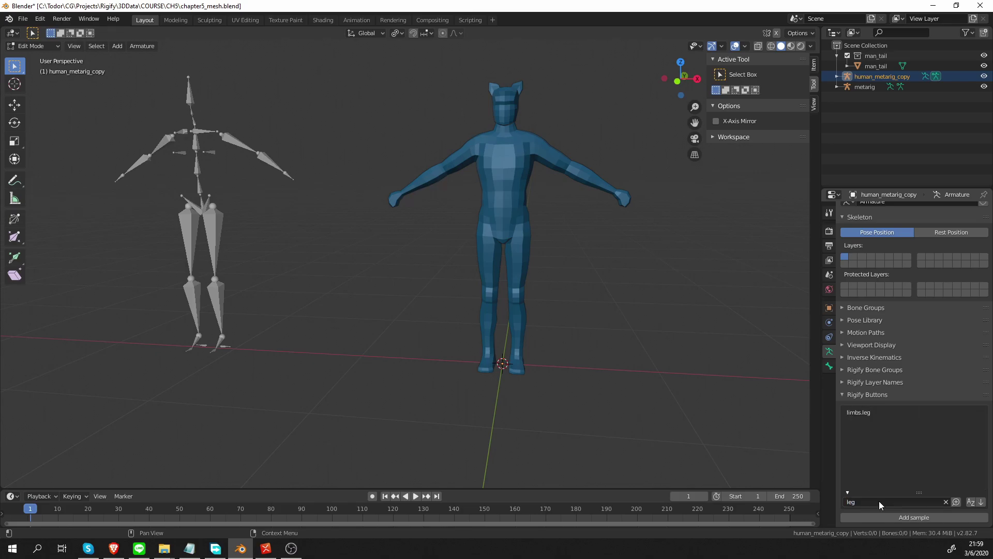
left_click(867, 411)
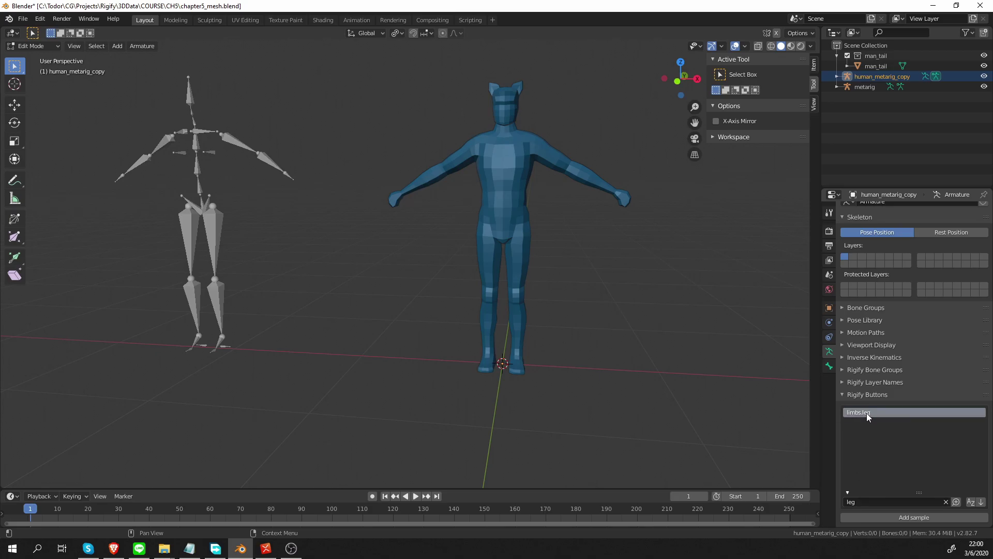
left_click(912, 518)
- In the right orthographic view, move the top joint of the thigh.L bone down and forward onto the character's hip
scroll(590, 390, "up", 2)
mouse_move(642, 417)
middle_mouse_down()
mouse_move(591, 391)
mouse_move(623, 400)
mouse_move(598, 404)
mouse_move(609, 398)
middle_mouse_up()
scroll(591, 390, "down", 1)
key("KP_3")
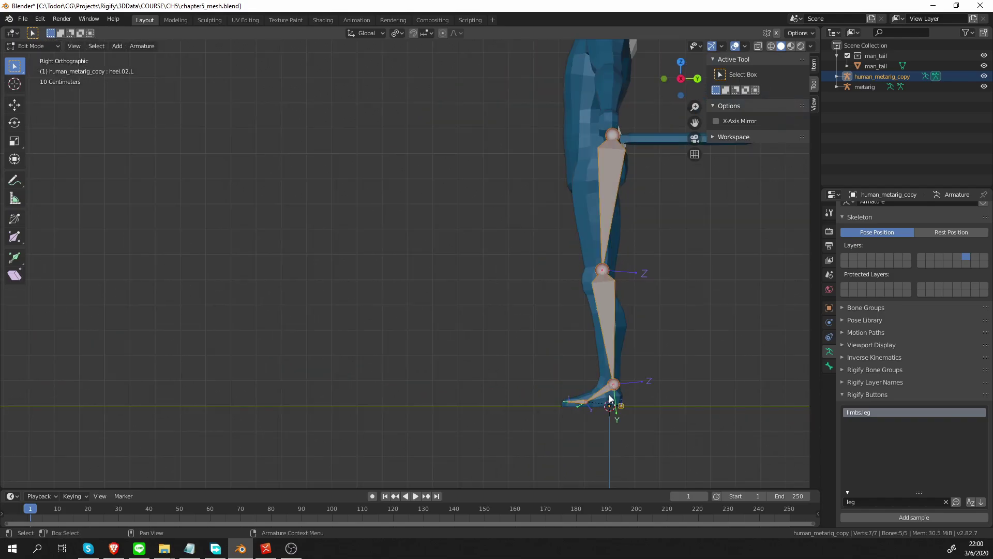
key("KP_5")
key("KP_5")
key("ctrl+Tab")
left_click(614, 138)
key("g")
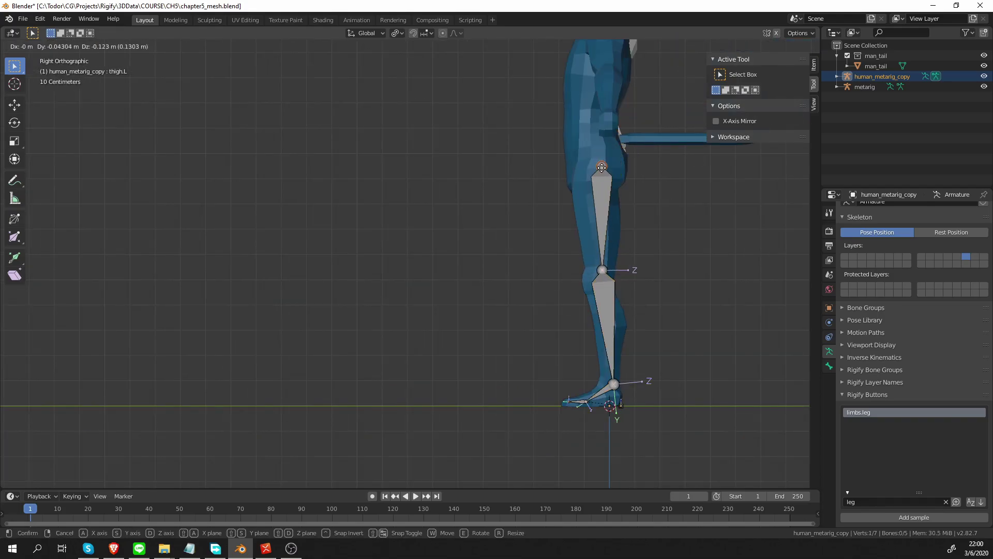
left_click(600, 172)
- Fit the knee joint to the character's knee in side view and shift the ankle joint about -0.017 m in Y
left_click(597, 274)
key("g")
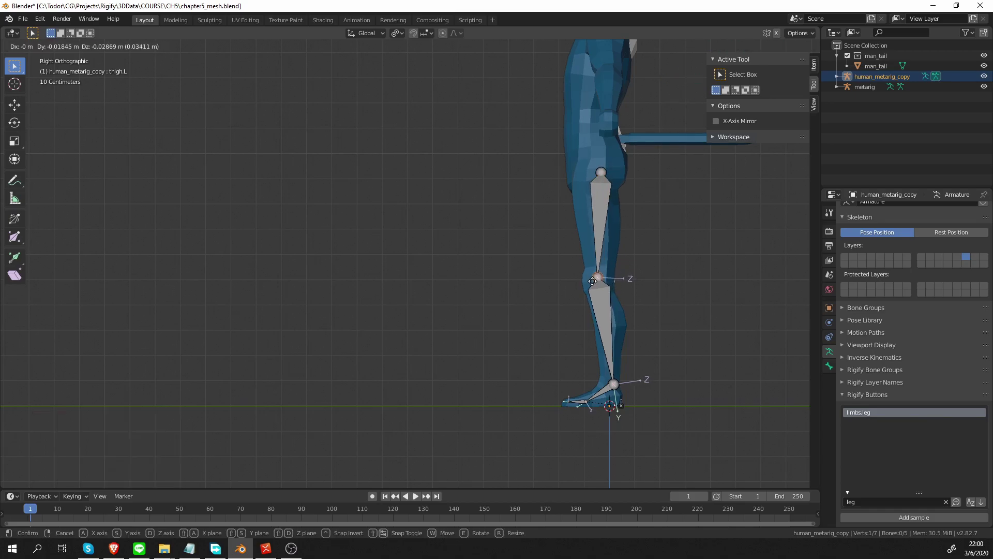
left_click(595, 278)
scroll(489, 375, "up", 4)
left_click(664, 434)
key("g")
left_click(664, 437)
scroll(579, 222, "down", 4)
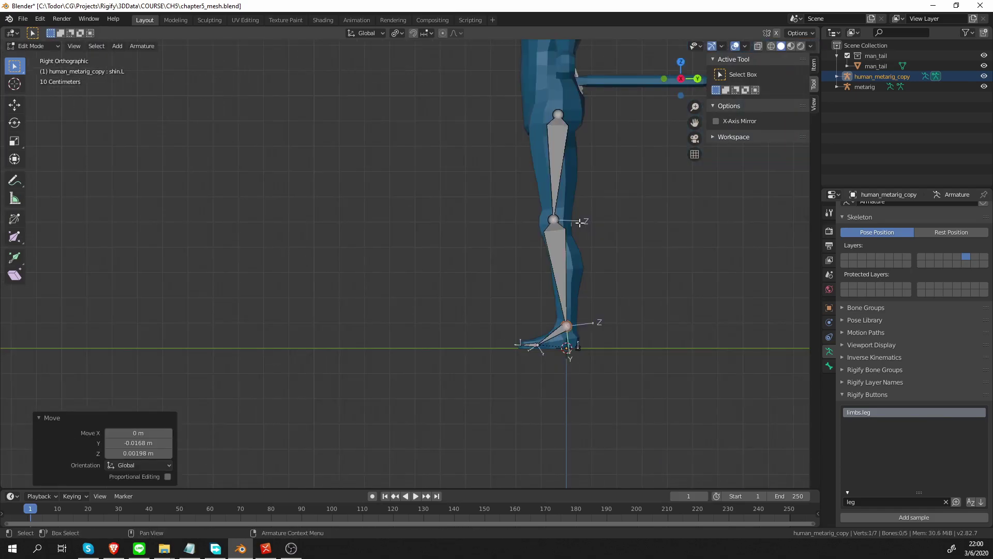
left_click(556, 222)
key("w")
left_click(556, 222)
- In the front view, move all leg bones together about 0.002 m along X within the character's left leg
left_click_drag(556, 282, 627, 299, "alt")
key("KP_1")
scroll(551, 229, "up", 3)
key("a")
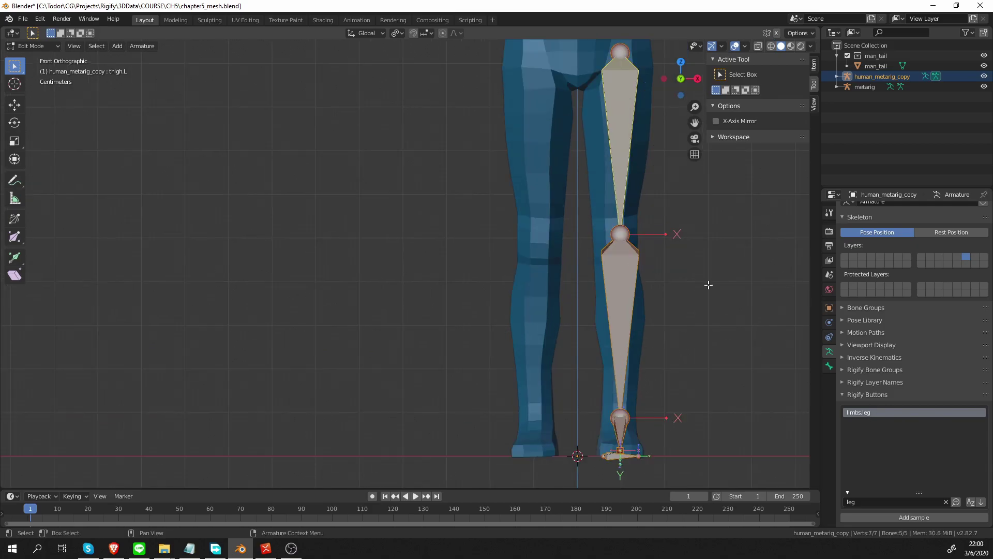
key("g")
left_click(709, 283)
middle_click_drag(709, 284, 603, 319)
- Turn off In Front for the armature and move the heel.02.L bone about -0.013 m along X
scroll(604, 404, "up", 6)
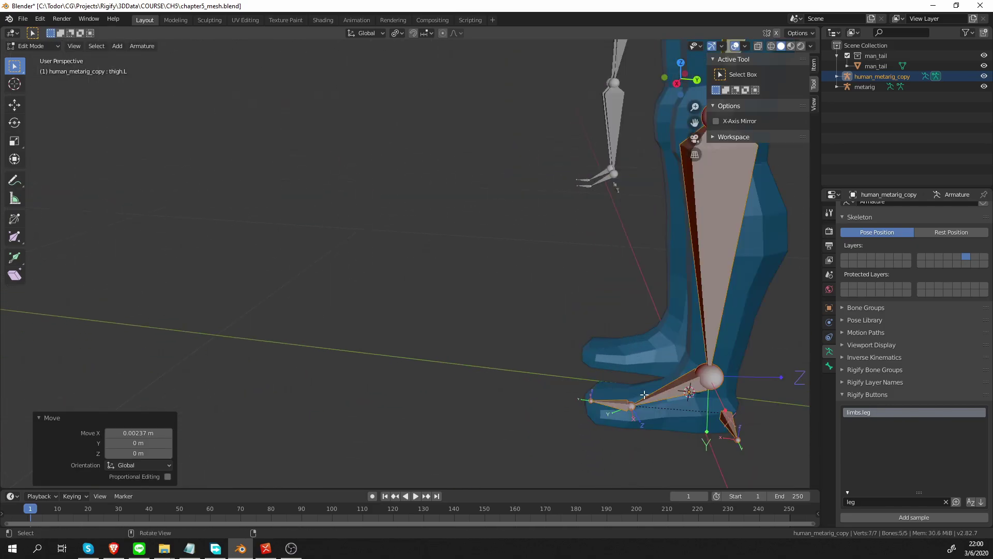
middle_click_drag(745, 377, 592, 173)
left_click(620, 171)
left_click(871, 344)
left_click(973, 372)
scroll(656, 295, "down", 4)
key("g")
key("x")
left_click(592, 302)
middle_click_drag(657, 294, 590, 294, "shift")
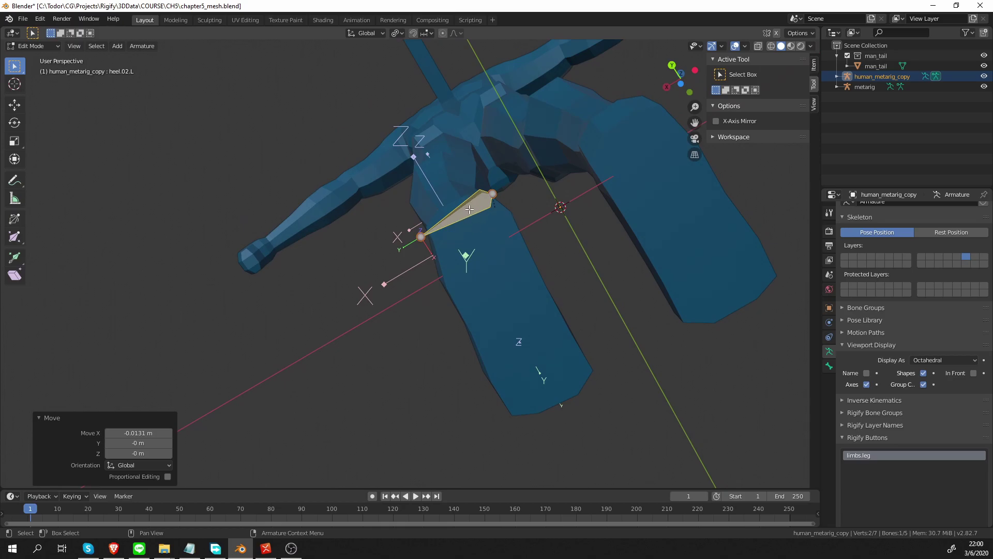
key("g")
key("y")
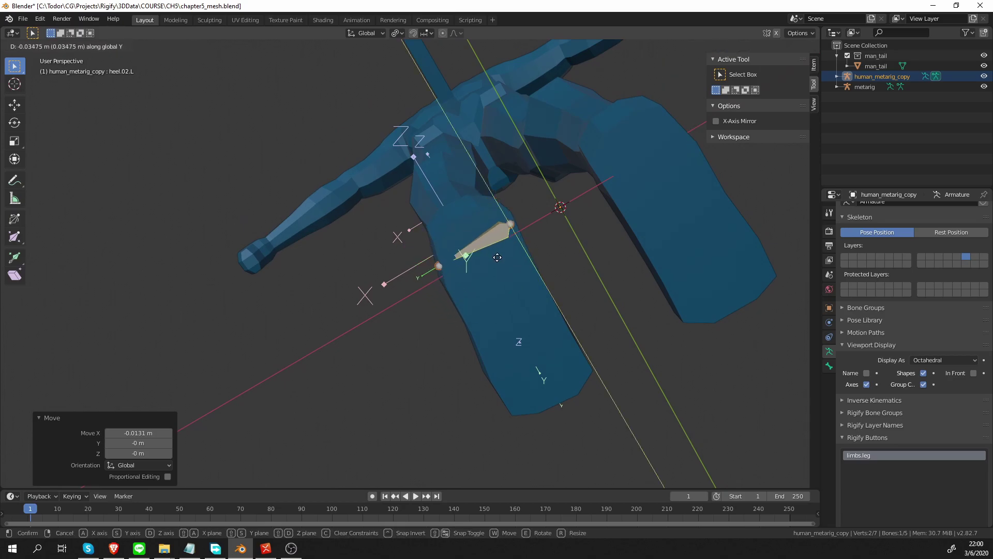
right_click(496, 255)
middle_click_drag(495, 255, 522, 316)
key("g")
key("y")
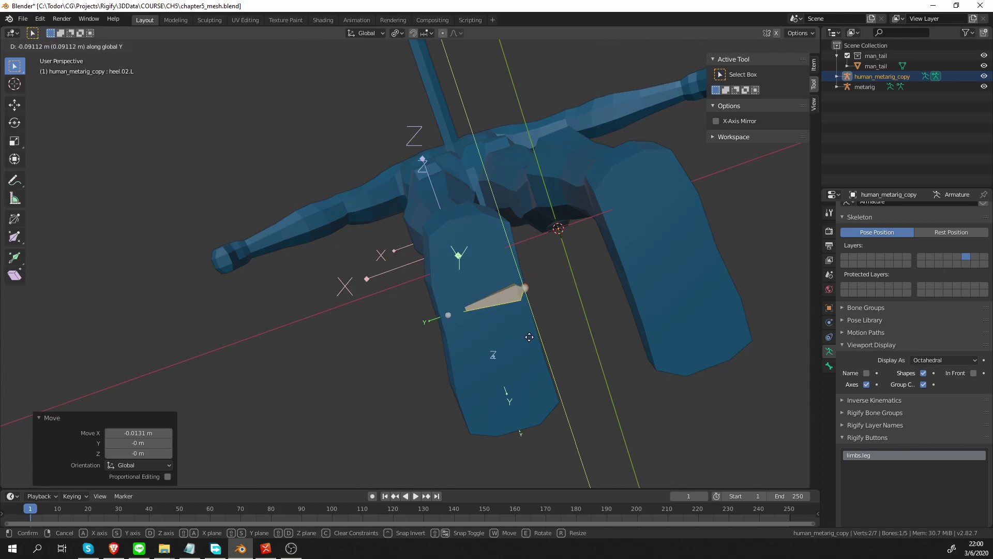
key("Escape")
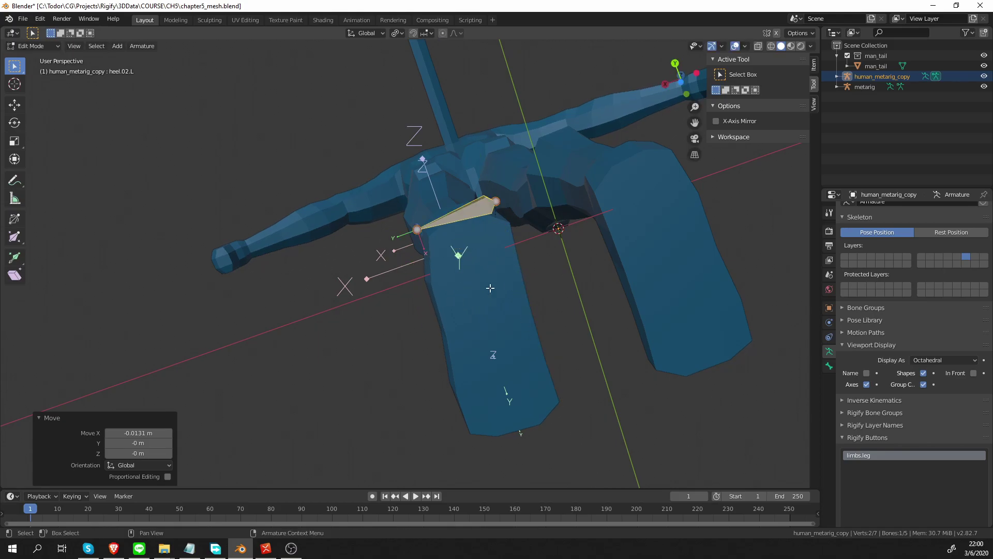
- Return to Object Mode and turn In Front back on for the human_metarig_copy armature
middle_click_drag(436, 303, 559, 250)
key("Tab")
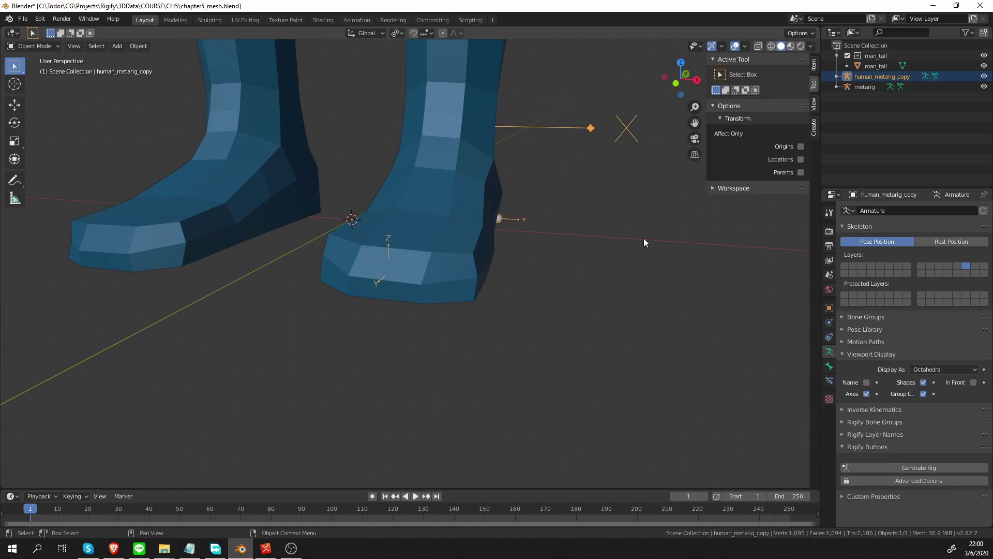
left_click(973, 383)
scroll(544, 207, "down", 5)
middle_click_drag(544, 207, 446, 157)
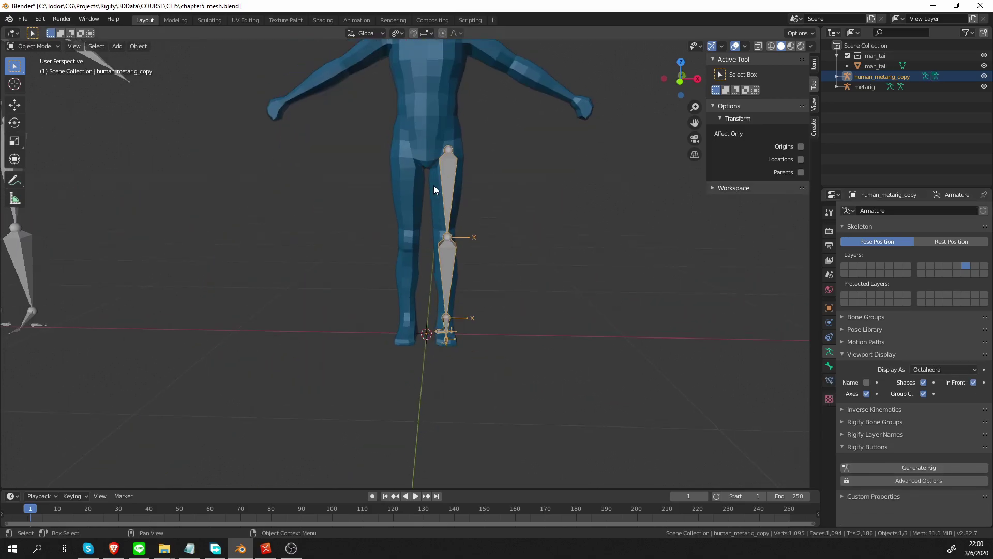
- In Edit Mode, symmetrize the selected left leg bones to create the matching right leg
middle_click_drag(466, 193, 455, 209)
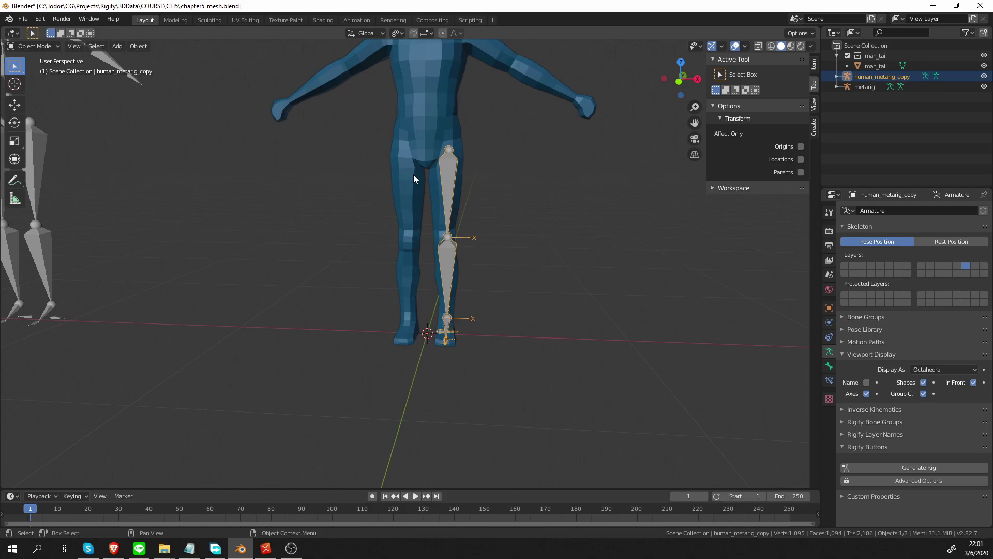
key("Tab")
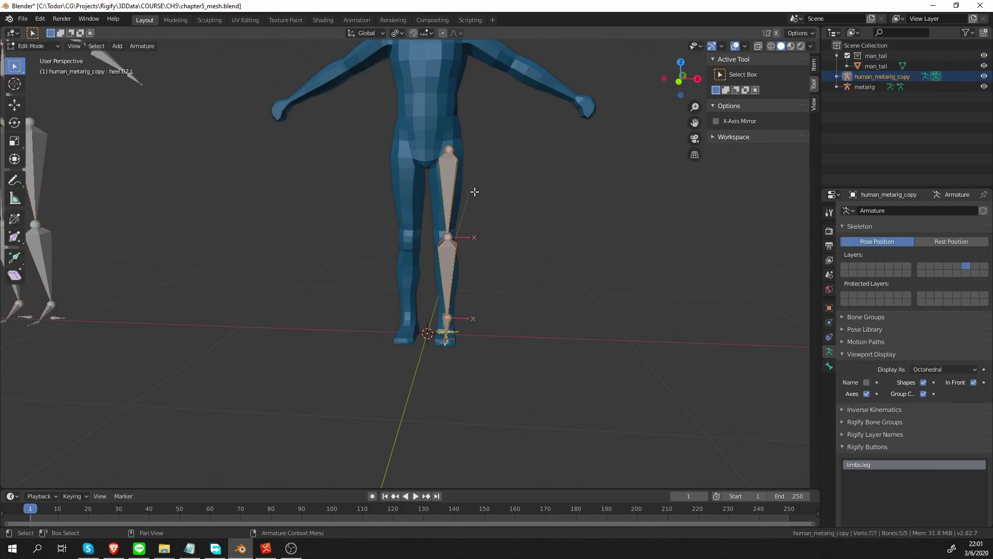
left_click(143, 45)
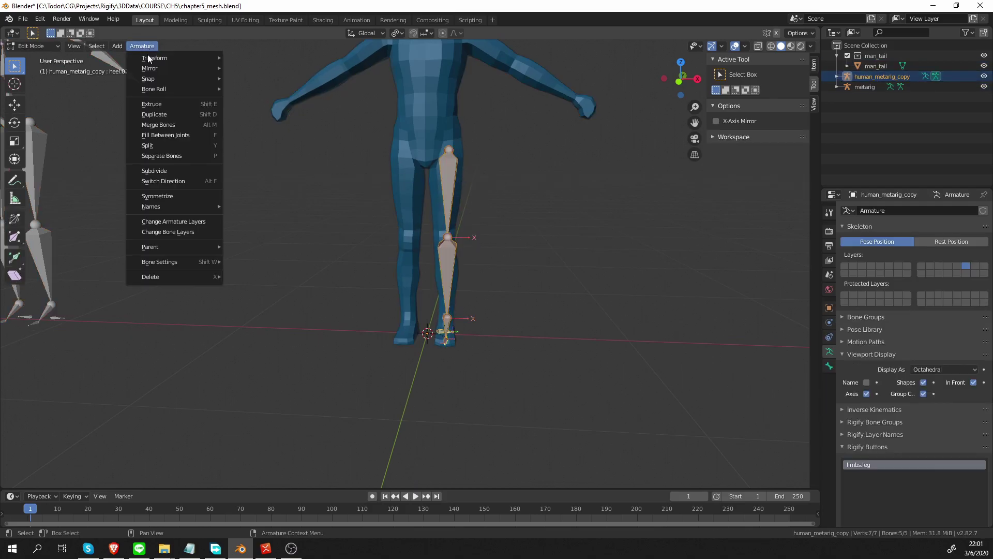
left_click(210, 194)
middle_click_drag(470, 293, 479, 298)
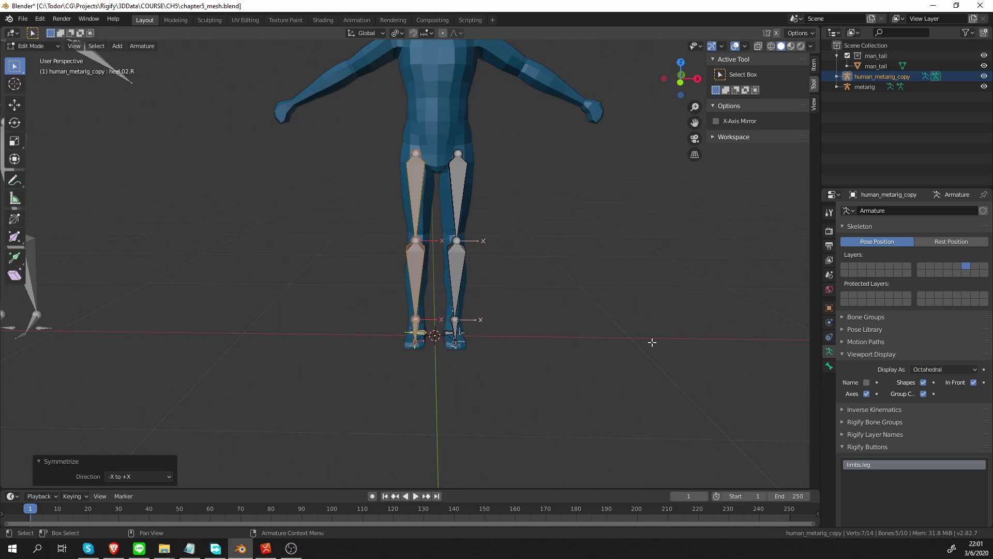
scroll(867, 471, "down", 1)
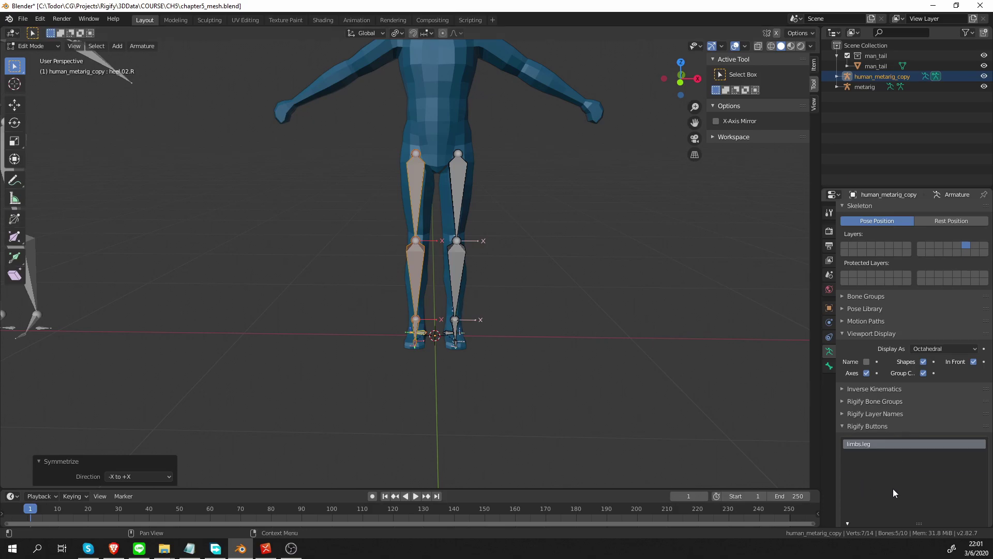
scroll(880, 491, "down", 2)
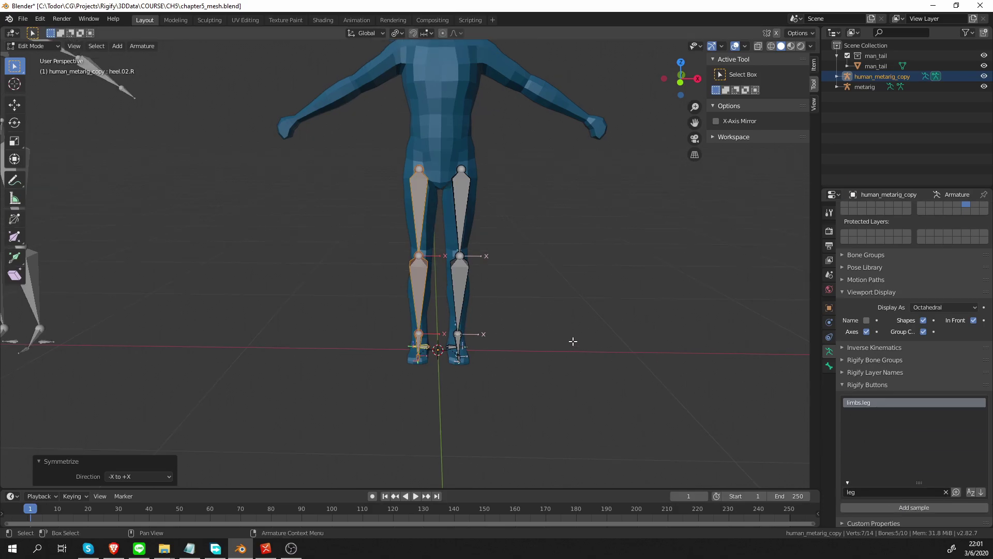
- Add a new bone to the armature and move it about 0.925 m up along Z to the pelvis
key("shift+a")
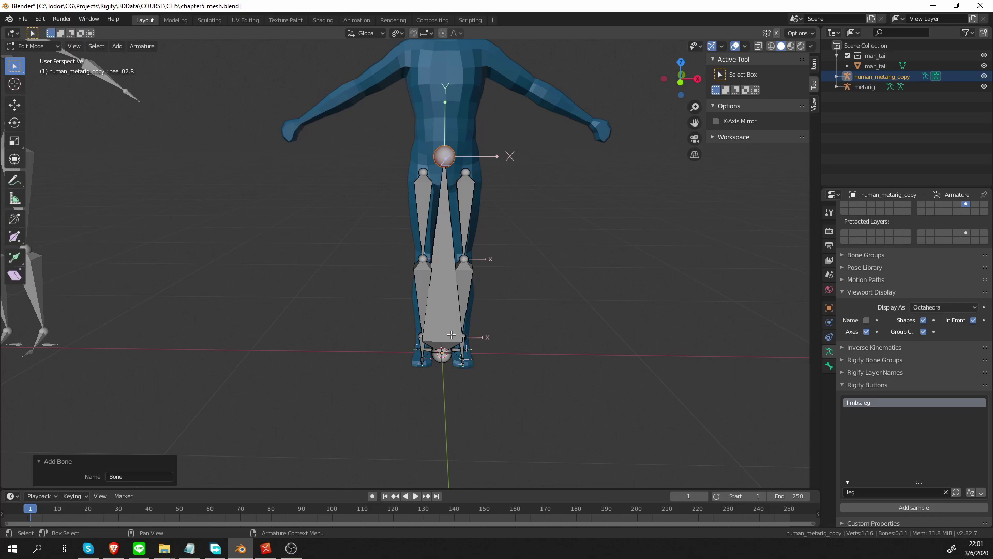
key("g")
key("z")
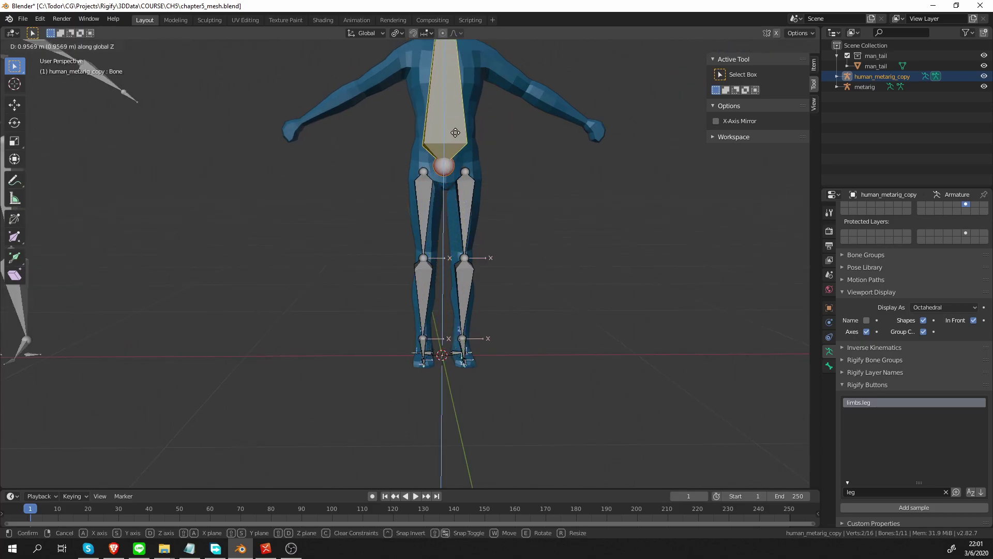
left_click(458, 139)
- Scale the new pelvis bone to about 0.198 and rename it spine
scroll(458, 139, "down", 4)
key("s")
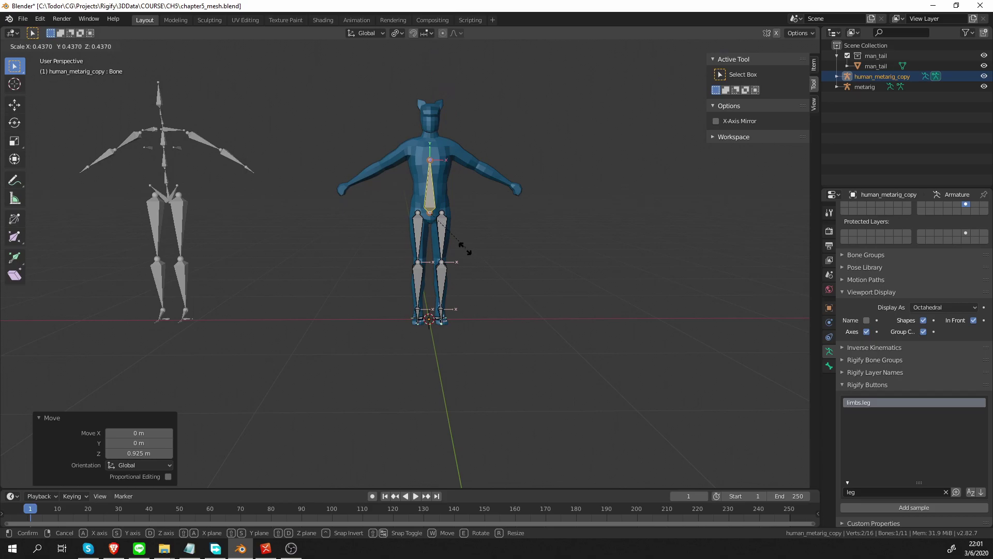
left_click(444, 216)
scroll(472, 221, "up", 5)
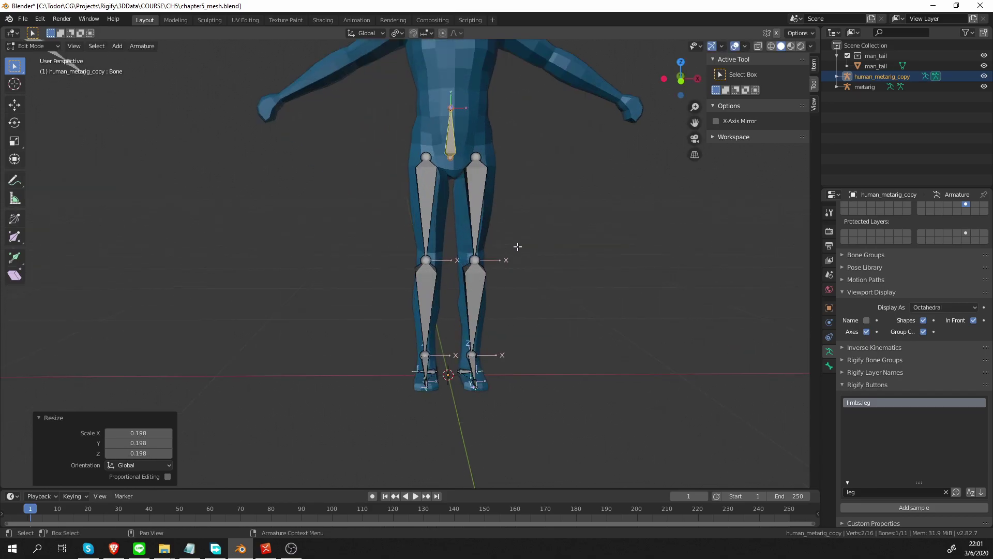
key("F2")
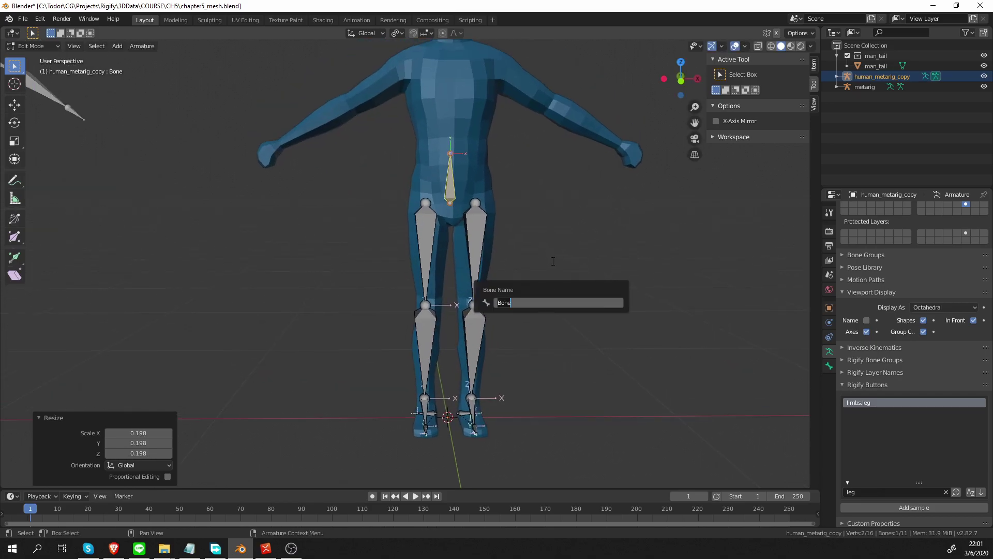
type("spi")
key("Return")
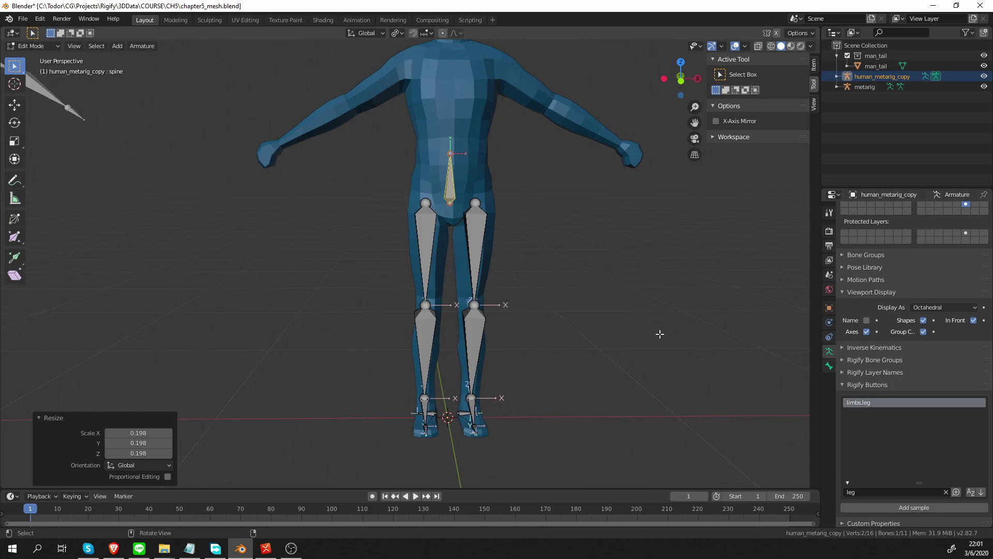
- In side view, shift the spine bone about -0.05 m in Y and -0.0125 m in Z, and its tip about -0.027 m in Y and -0.044 m in Z
key("KP_3")
key("g")
left_click(549, 314)
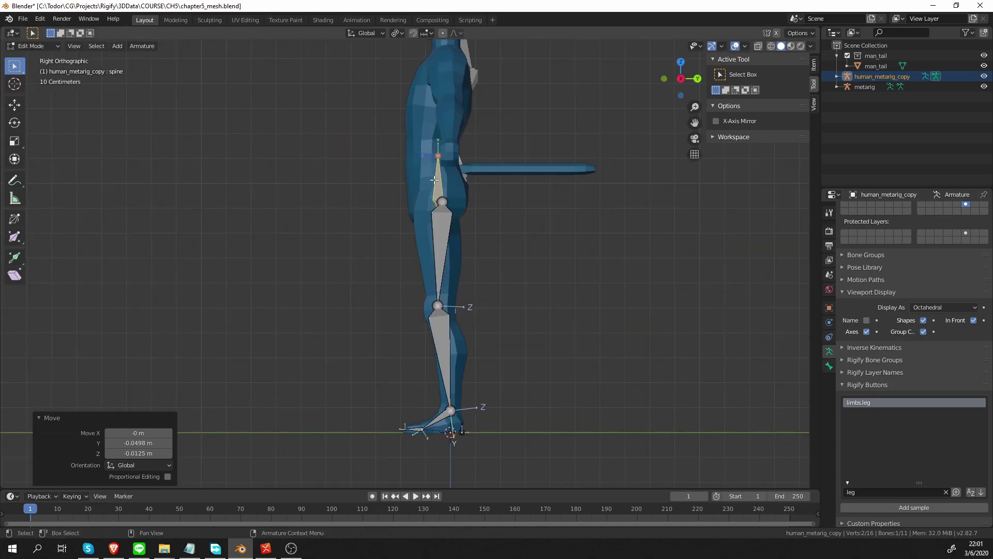
left_click(438, 154)
key("g")
left_click(431, 165)
- Extrude three more bones upward from the spine bone's tip, following the torso to the base of the neck
middle_click_drag(482, 194, 484, 228, "shift")
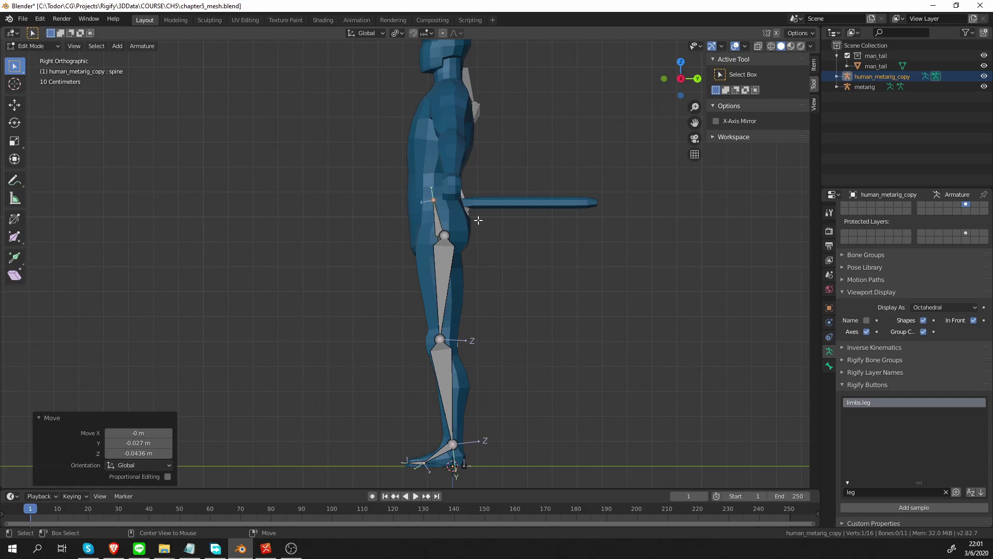
key("e")
left_click(477, 181)
key("e")
left_click(516, 201)
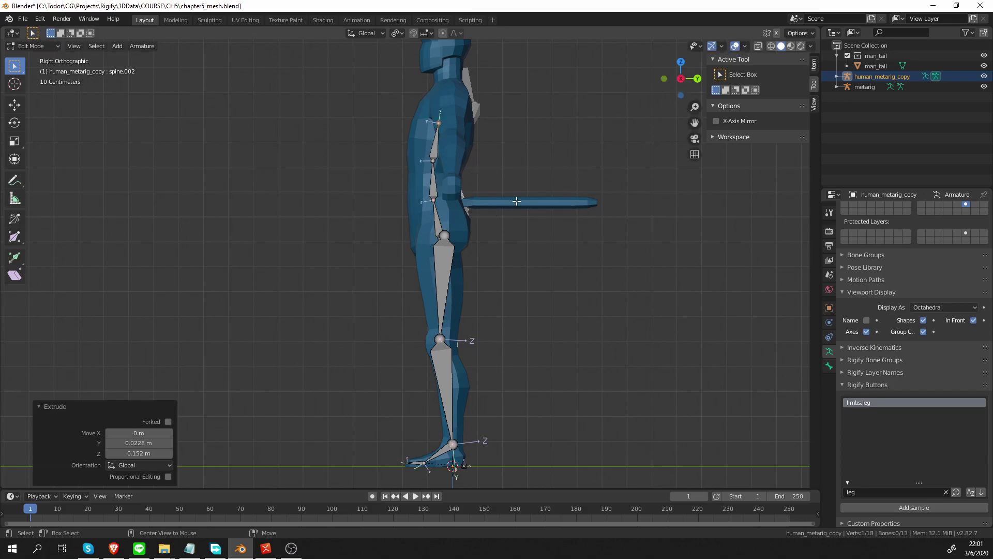
key("e")
left_click(527, 161)
- Select the lowest spine bone and, in Pose Mode, set its Rigify rig type to spines.basic_spine
left_click(439, 220)
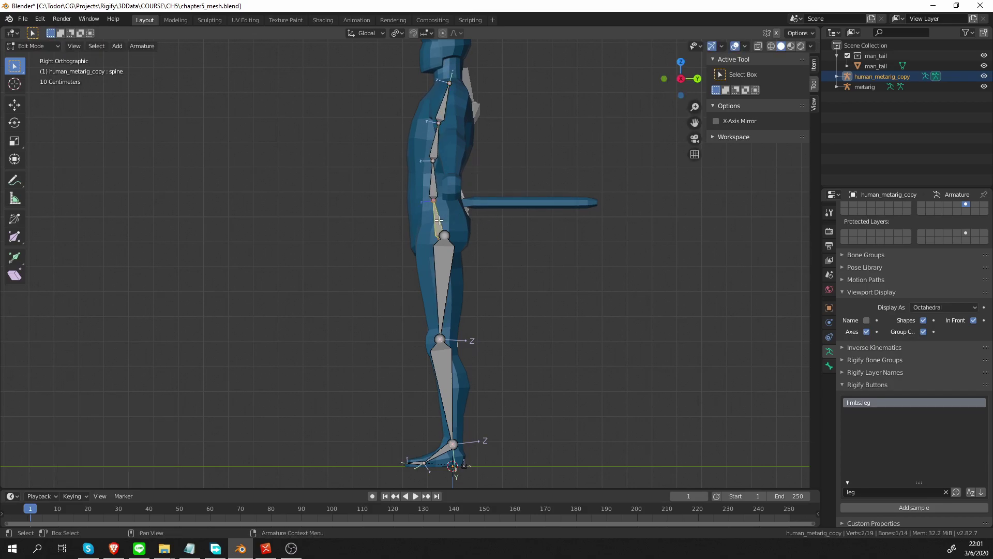
middle_click_drag(437, 222, 496, 209, "shift")
scroll(496, 208, "up", 1)
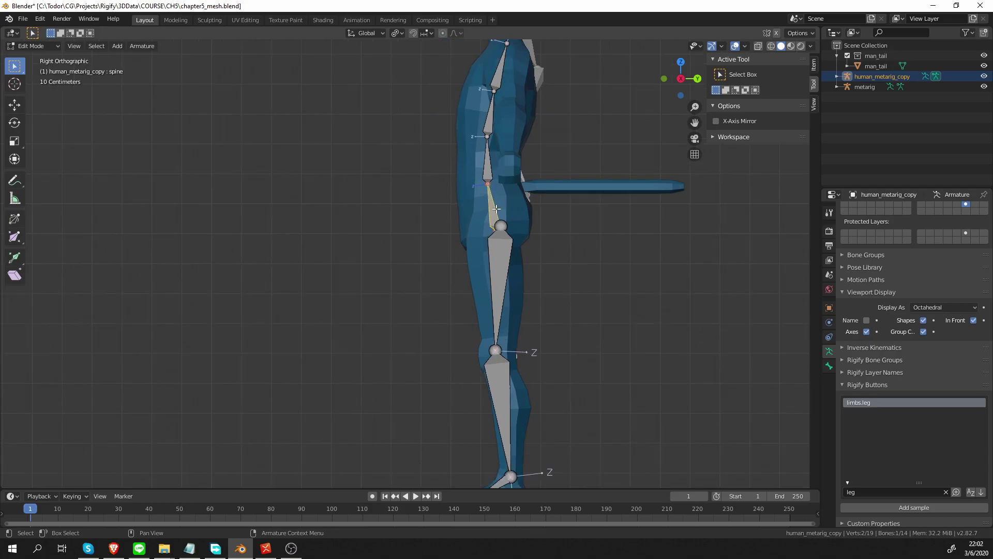
key("ctrl+Tab")
left_click(496, 256)
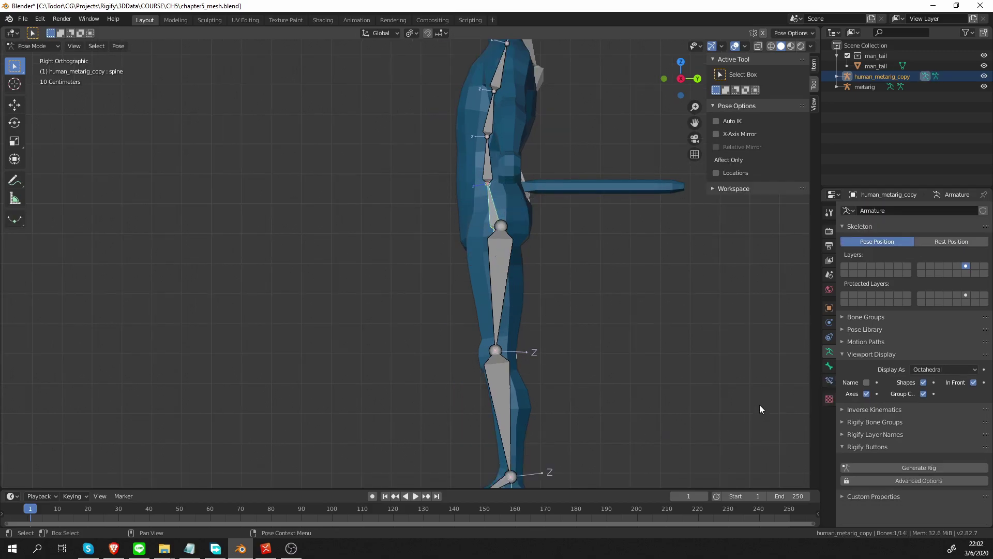
left_click(829, 366)
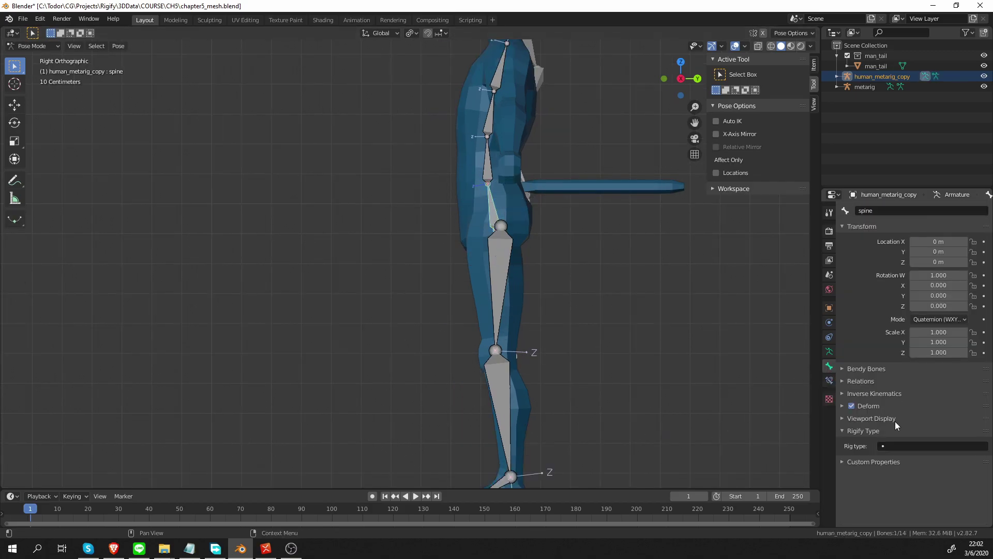
left_click(887, 448)
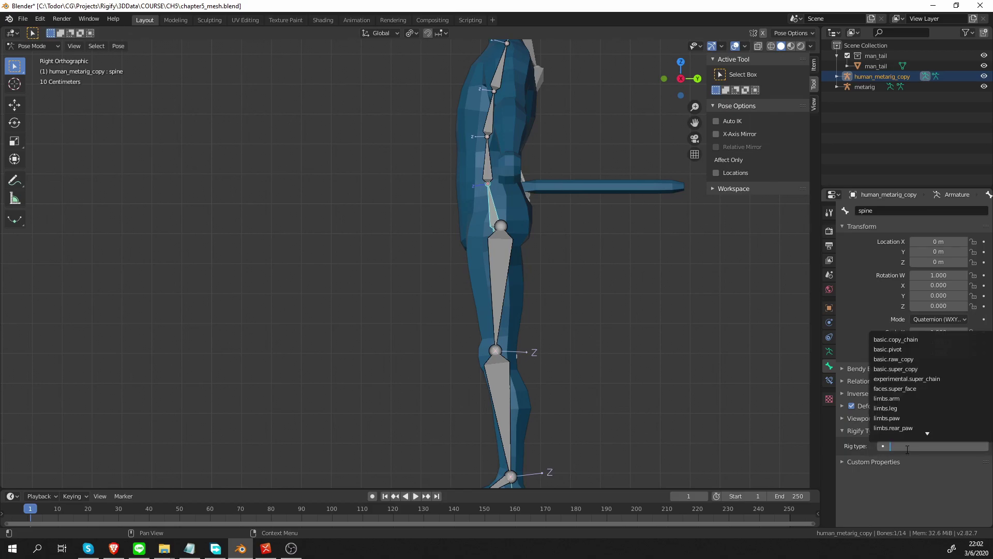
type("spine")
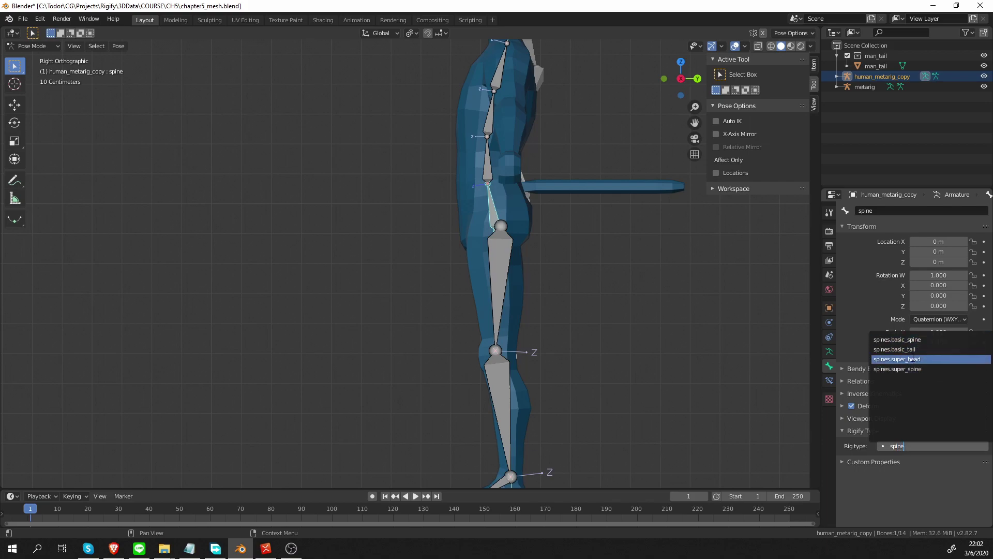
key("Up")
key("Up")
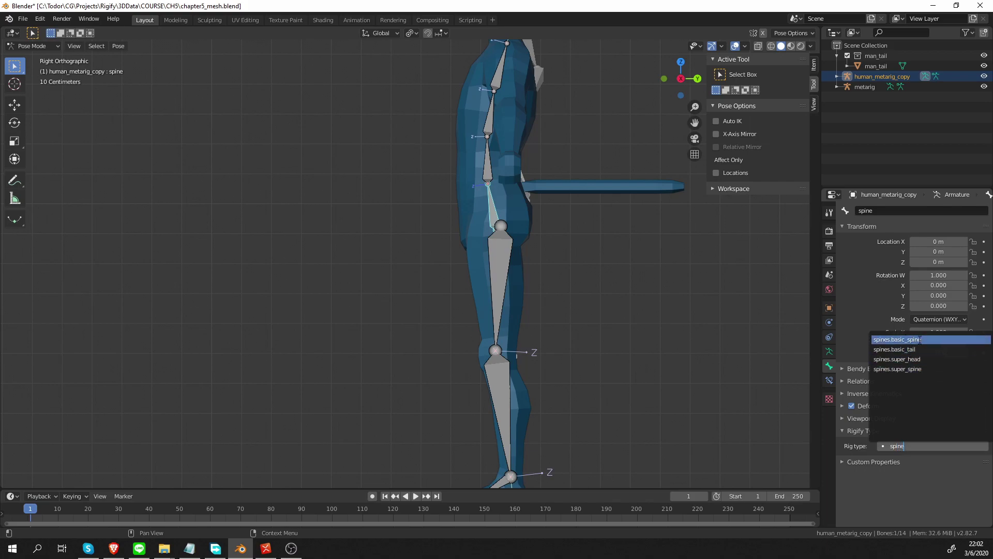
left_click(920, 339)
- Return the armature to Edit Mode and bring up its Rigify sample list
middle_click_drag(564, 331, 630, 339)
scroll(629, 340, "down", 3)
scroll(569, 315, "up", 2)
middle_click_drag(481, 294, 538, 295)
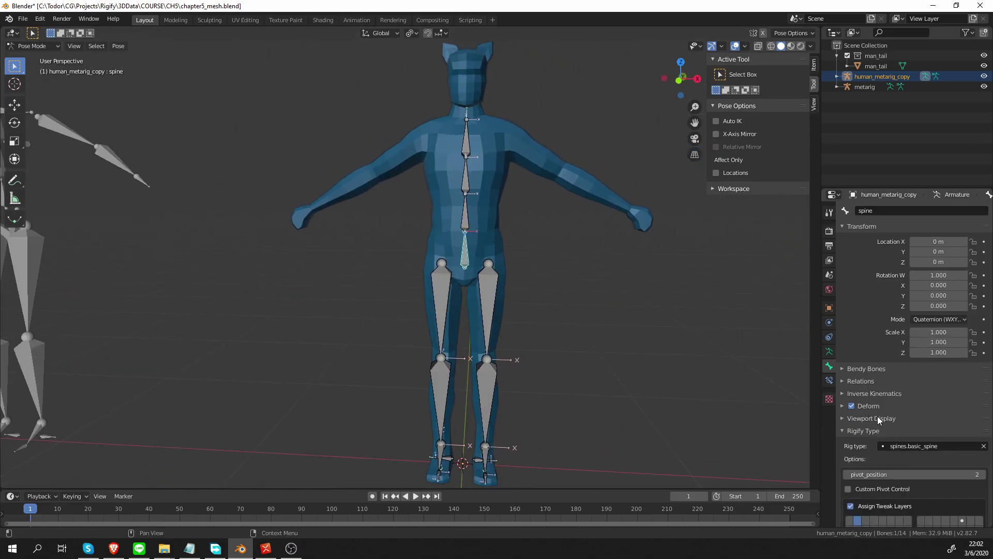
middle_click_drag(697, 388, 671, 387, "shift")
left_click(829, 353)
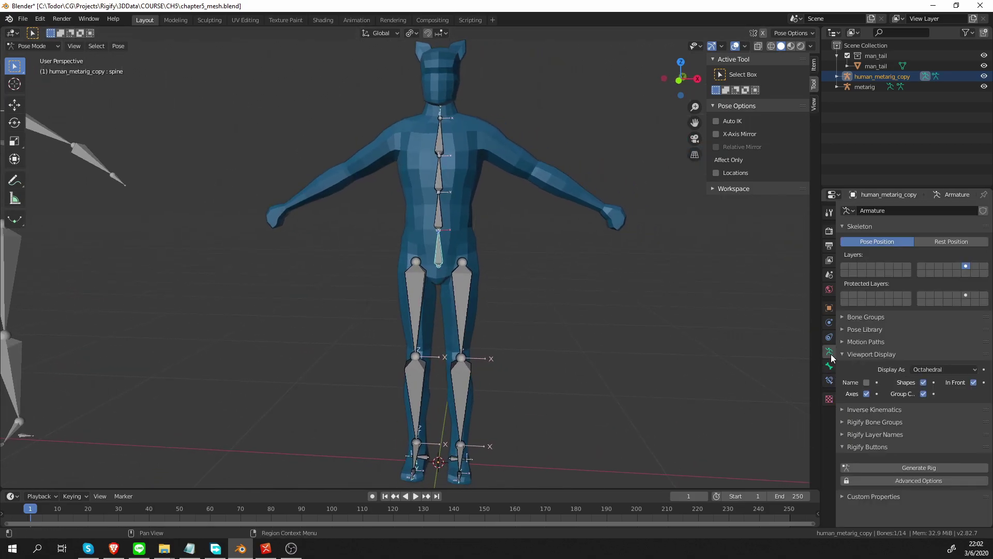
key("Tab")
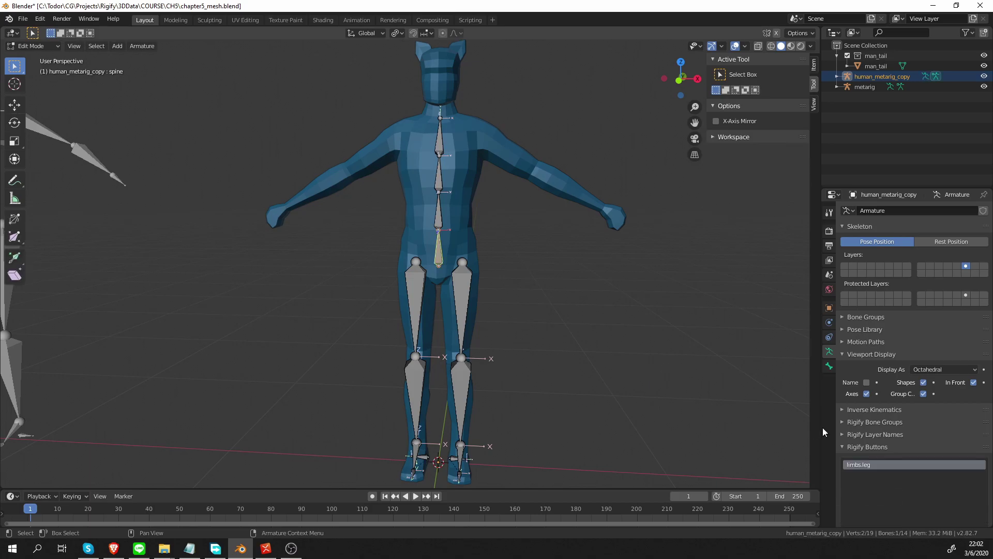
scroll(862, 466, "down", 3)
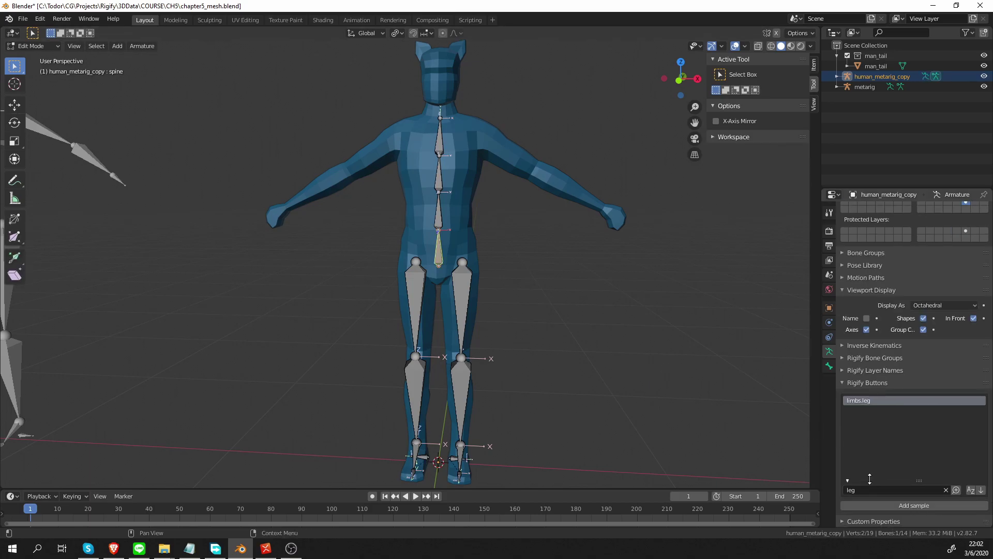
- Filter the Rigify samples by arm and add the limbs.arm sample to the armature
left_click(870, 489)
type("a")
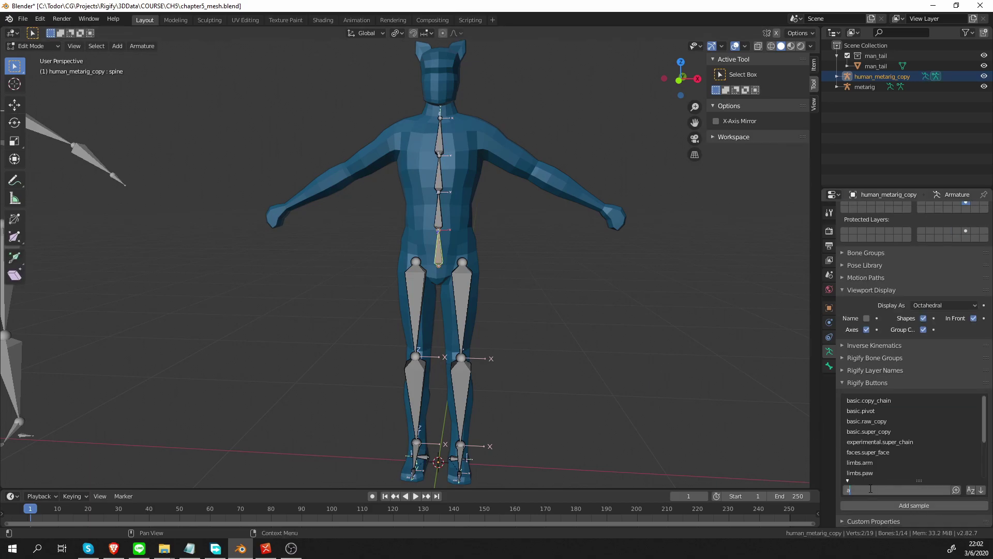
type("rm")
left_click(862, 403)
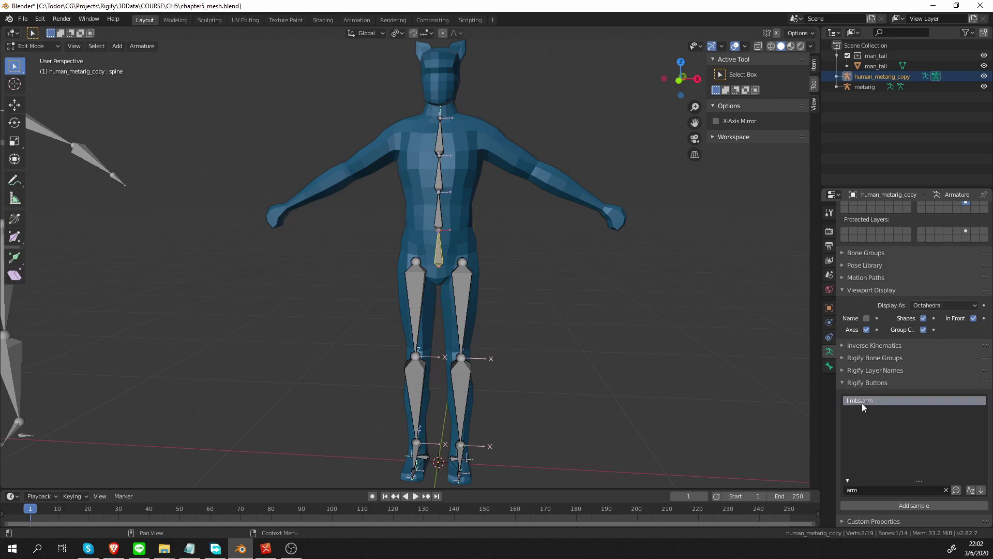
left_click(902, 503)
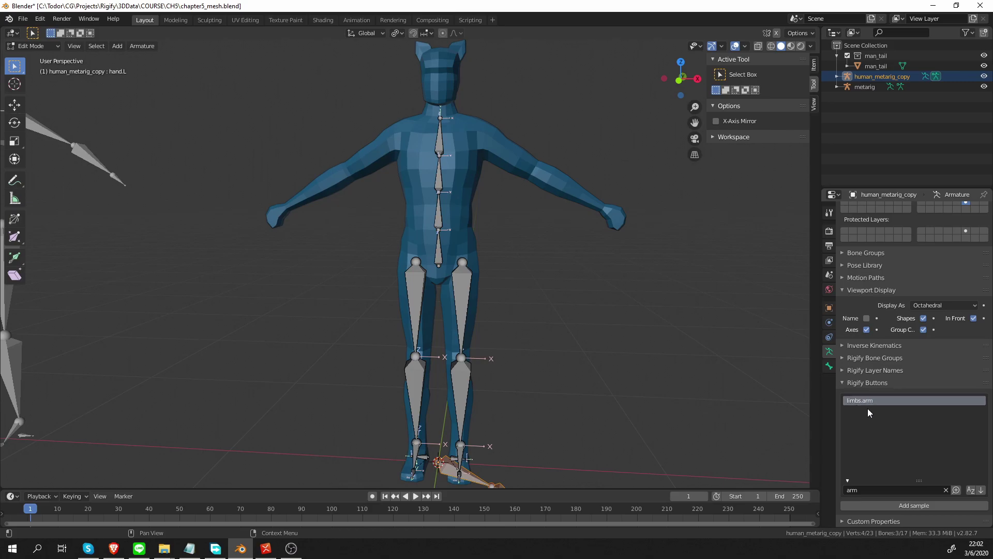
- Change the Rigify sample filter to leg and add another sample to the armature
scroll(915, 486, "up", 2)
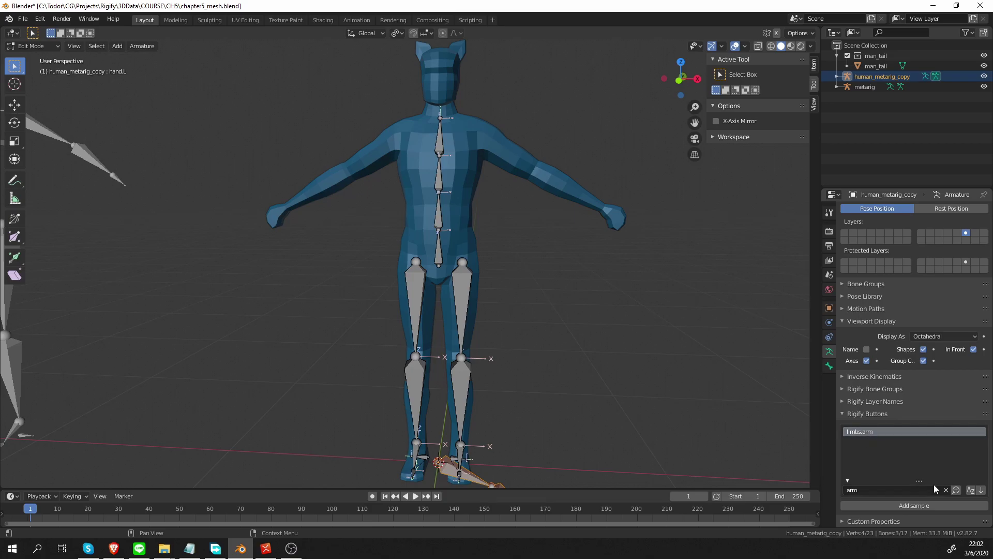
left_click(910, 490)
type("leg")
key("Return")
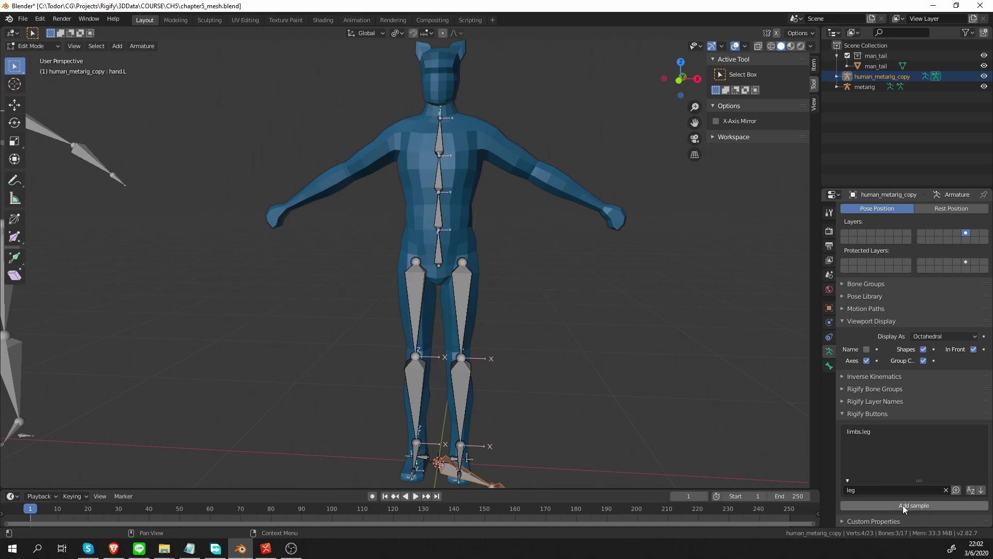
left_click(906, 505)
- Cancel moving the added arm bones and undo both arm sample additions
middle_click_drag(515, 472, 512, 404, "shift")
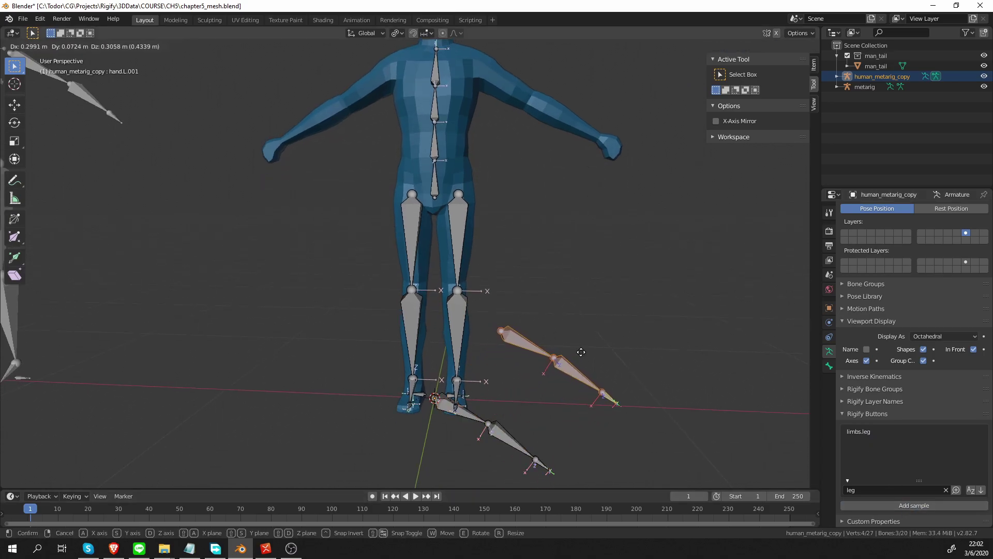
key("Escape")
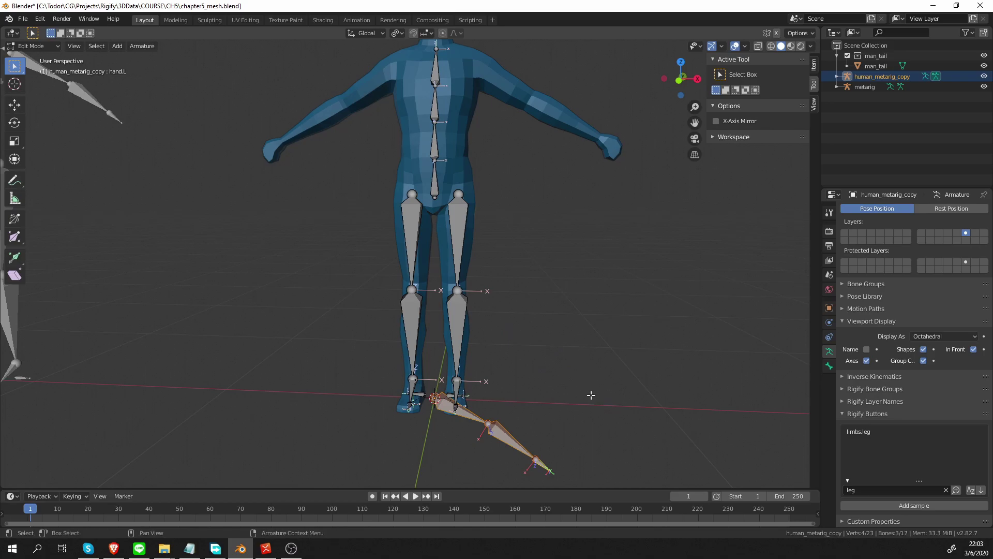
key("ctrl+z")
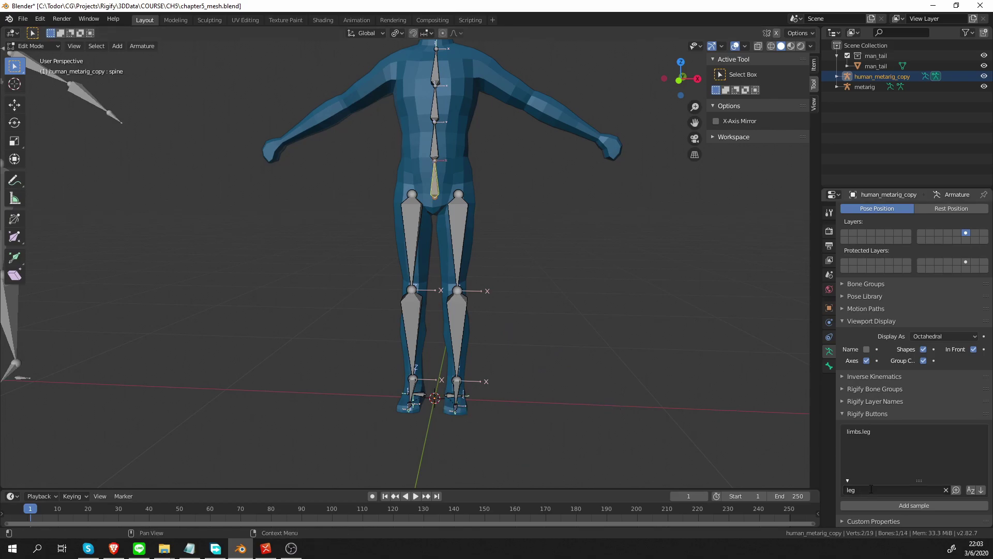
- Filter the Rigify samples by arm and add the limbs.arm sample to the armature
left_click(871, 489)
type("arm")
key("Return")
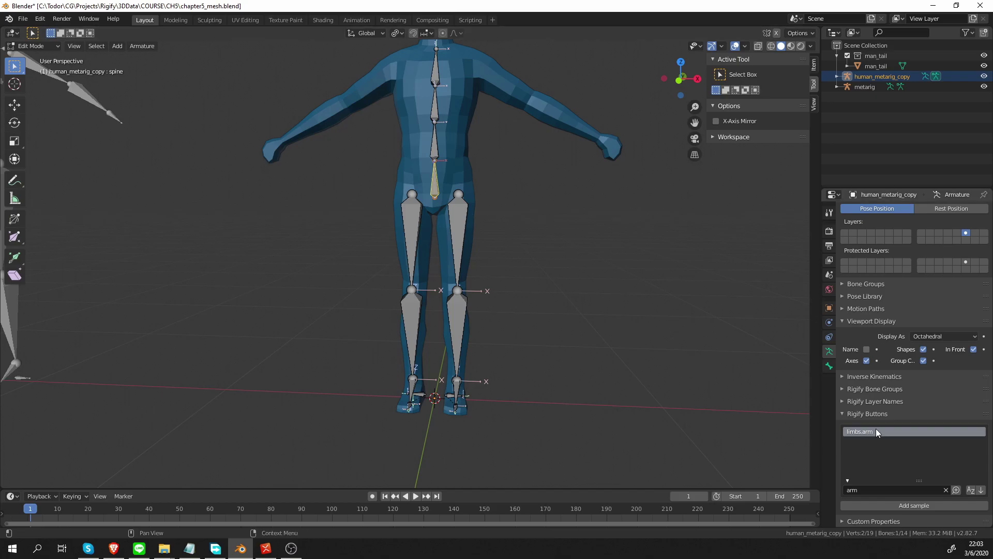
left_click(908, 504)
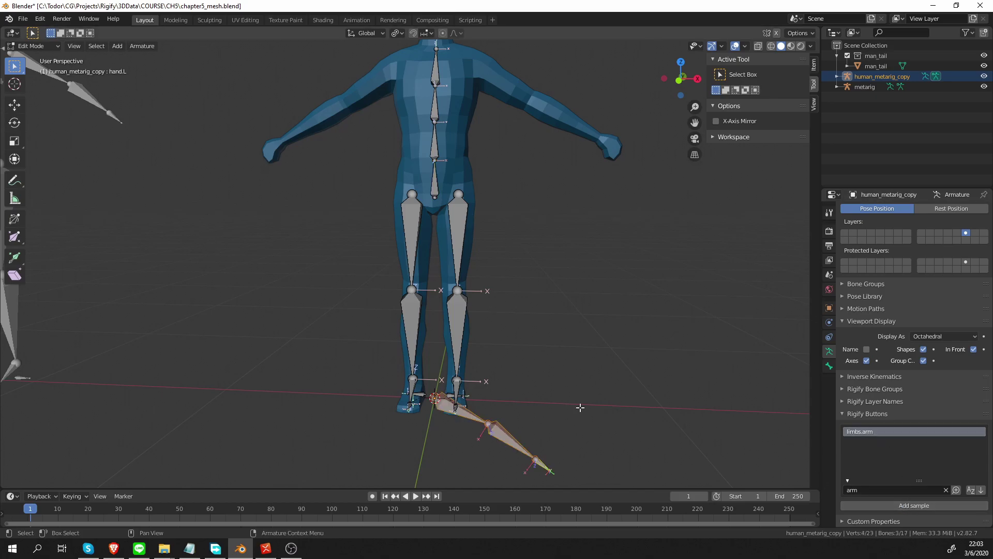
- In front view, move the added arm bones about 0.133 m in X and 1.48 m in Z to the character's left shoulder
key("KP_1")
scroll(576, 399, "down", 3)
middle_click_drag(516, 336, 495, 392, "shift")
key("g")
left_click(514, 215)
middle_click_drag(456, 217, 444, 273, "shift")
scroll(443, 273, "up", 3)
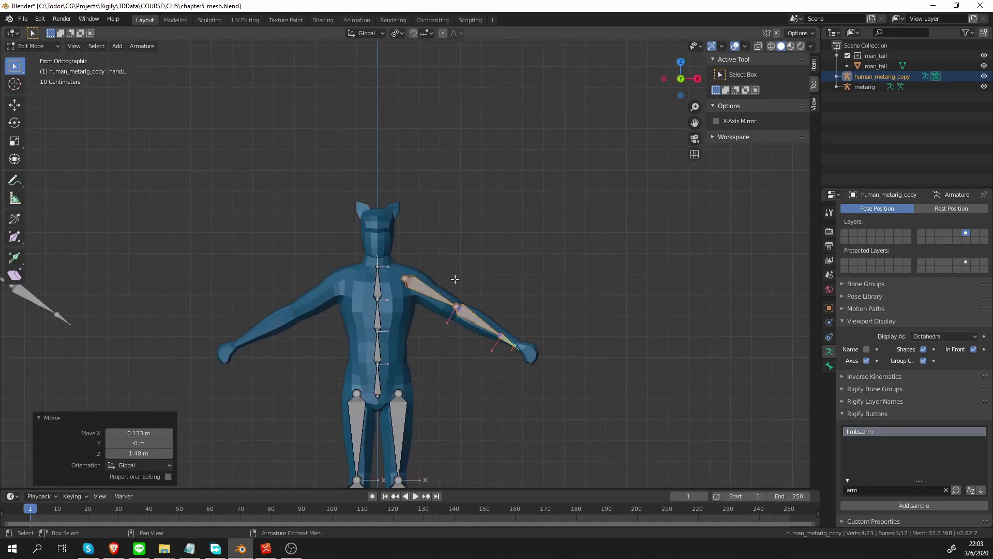
- In front view, fit the elbow, wrist and hand joints of the arm bones to the character's left arm
key("s")
right_click(479, 288)
left_click(457, 306)
key("g")
left_click(508, 341)
key("g")
left_click(531, 352)
scroll(477, 332, "up", 3)
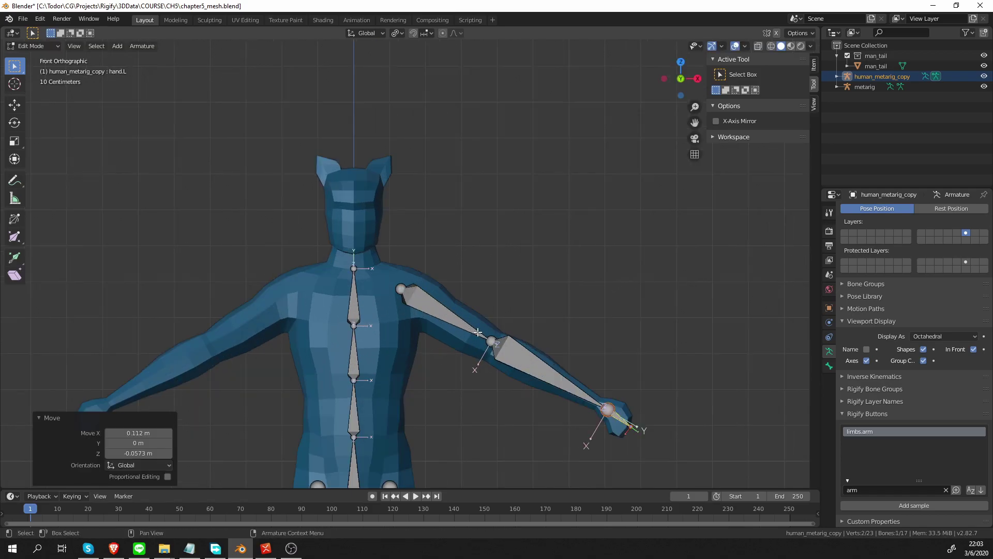
left_click(478, 331)
key("g")
left_click(482, 334)
- In top view, align the upper arm, forearm and hand bones with the centre of the left arm mesh
key("KP_7")
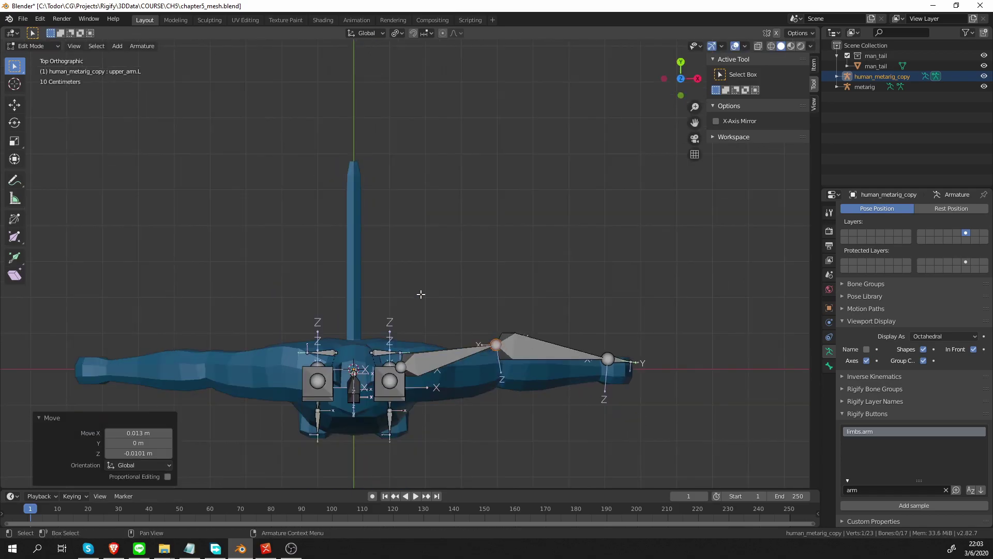
left_click(463, 359)
key("g")
left_click(465, 373)
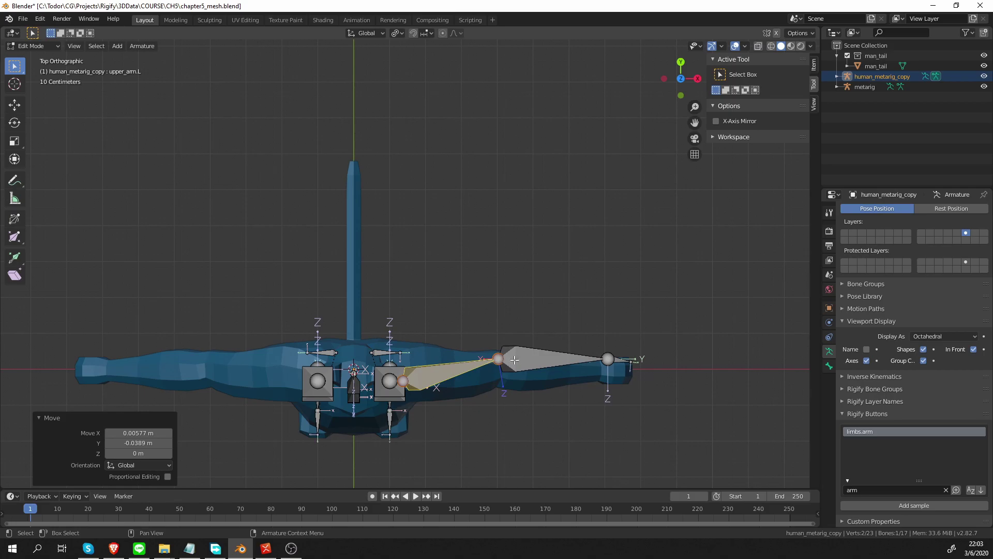
left_click(525, 361)
key("g")
left_click(525, 373)
left_click(623, 362)
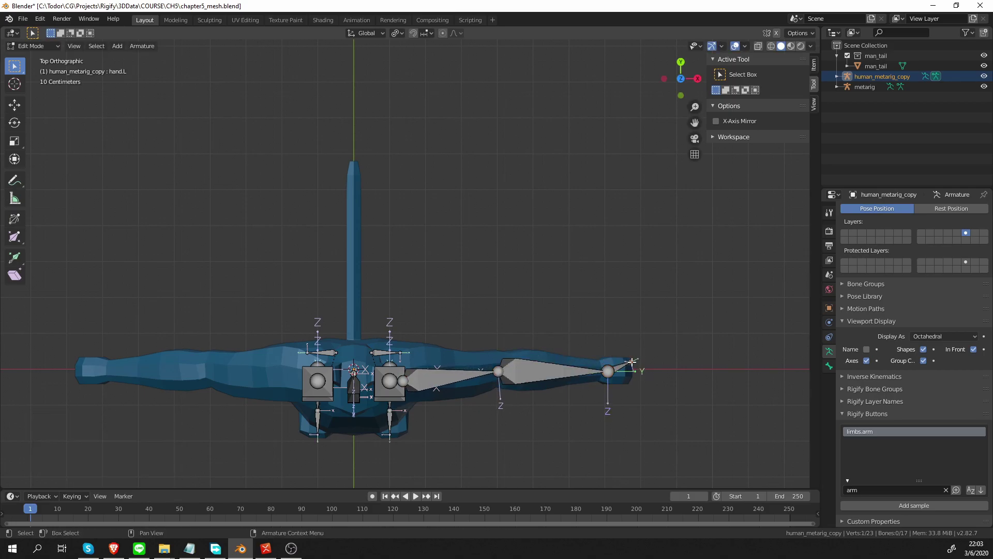
key("g")
left_click(627, 377)
middle_click_drag(627, 377, 556, 310)
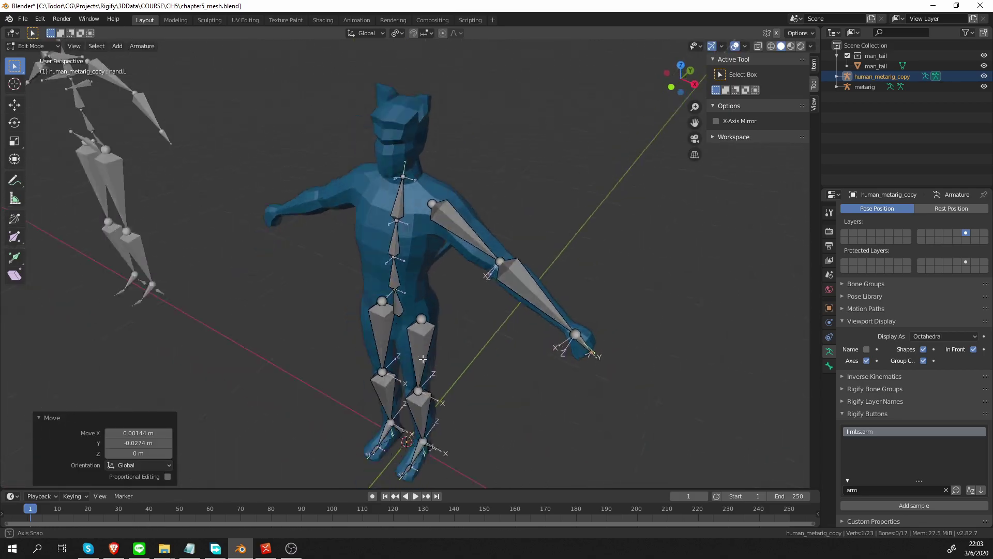
- In top view, shift the upper arm bone about 0.014 m in X and Y at the left shoulder
key("KP_7")
left_click(413, 379)
key("g")
left_click(418, 374)
middle_click_drag(500, 393, 500, 288)
scroll(434, 328, "down", 5)
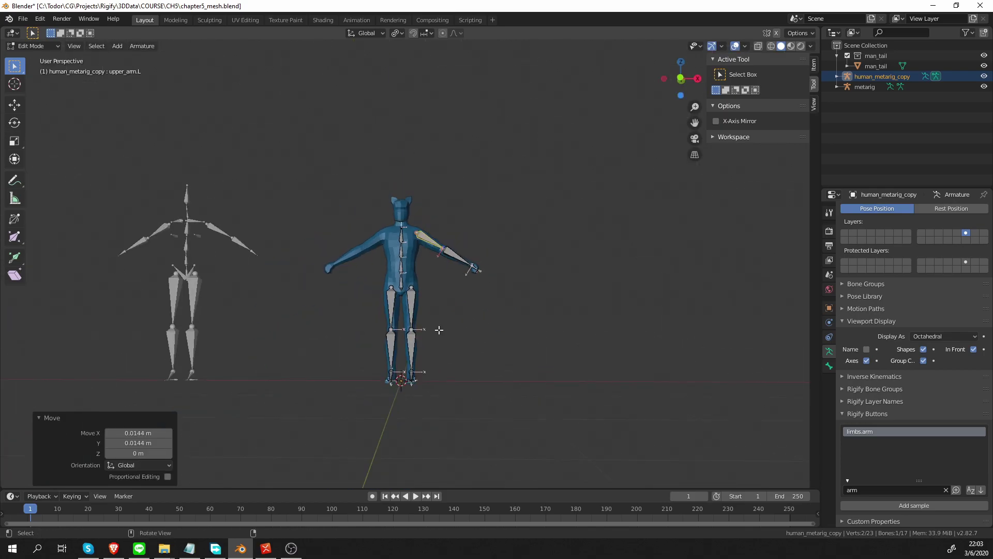
- Add a new bone, move it up to the chest, rotate it about 80° toward the left shoulder and scale it down to about 0.51
scroll(439, 332, "up", 6)
key("shift+a")
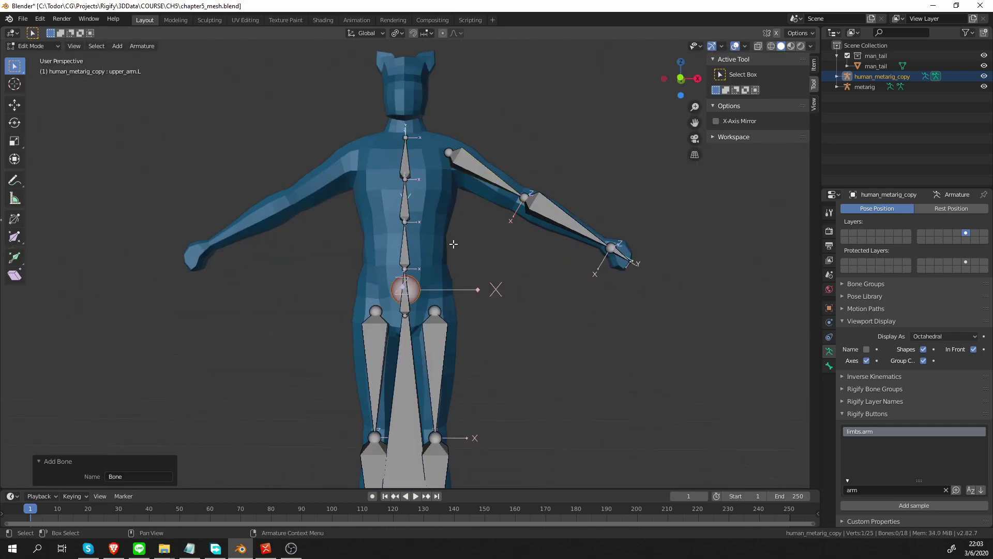
key("KP_1")
scroll(453, 244, "down", 4)
left_click(417, 401)
key("w")
left_click(438, 248)
key("e")
left_click(503, 360)
key("w")
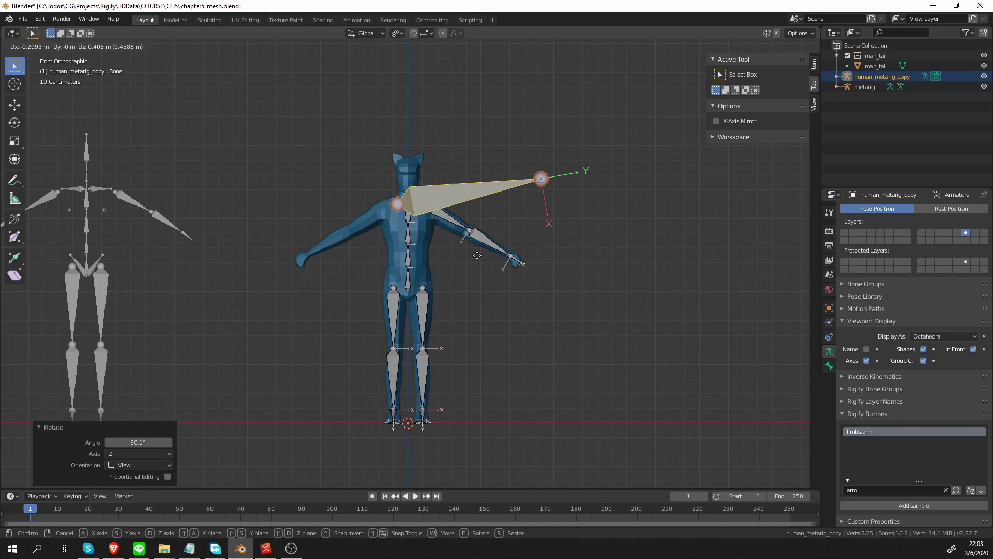
left_click(478, 258)
key("r")
left_click(396, 265)
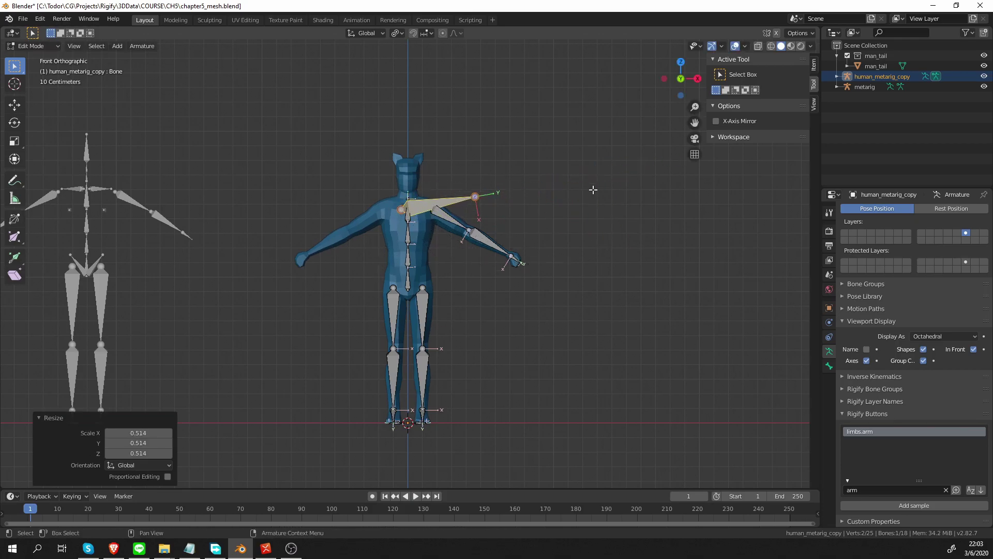
- Fit the new bone between the upper chest and left shoulder as a collarbone, shifted about 0.074 m toward the front
key("r")
left_click(465, 211)
key("w")
left_click(474, 214)
scroll(474, 215, "up", 3)
key("r")
left_click(470, 220)
scroll(458, 147, "up", 4)
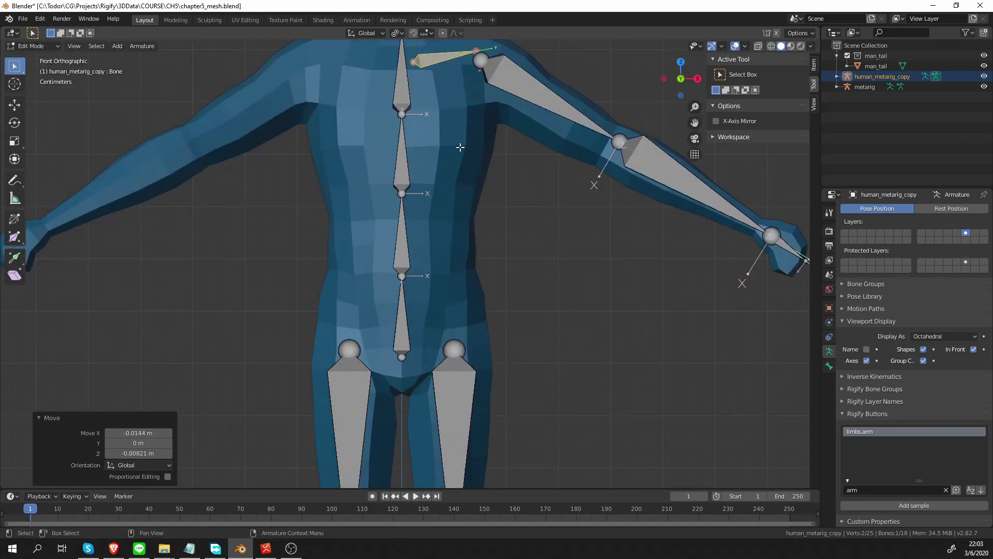
left_click_drag(637, 306, 585, 328, "alt")
key("w")
key("s")
left_click(576, 334)
- Rename the new collarbone bone as collar.L
left_click_drag(398, 217, 437, 193, "alt")
key("F2")
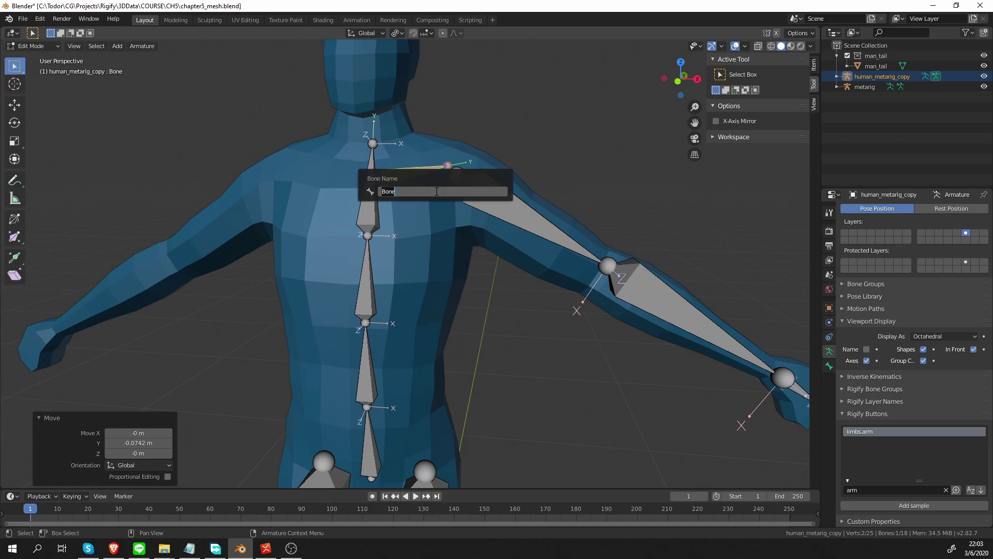
type("collar.L")
key("Return")
- Switch to Pose Mode and assign the basic.super_copy rig type to the collar.L bone
key("ctrl+Tab")
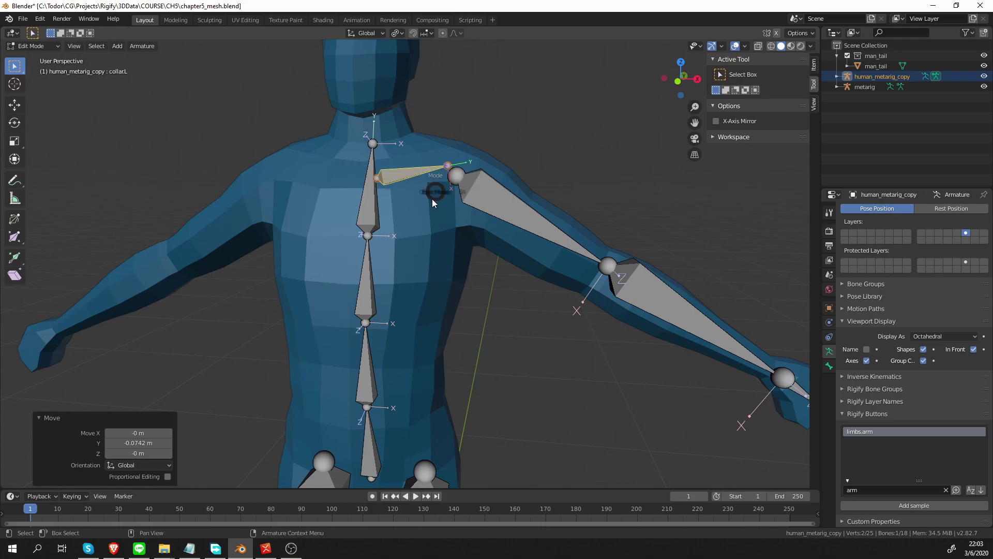
left_click(433, 276)
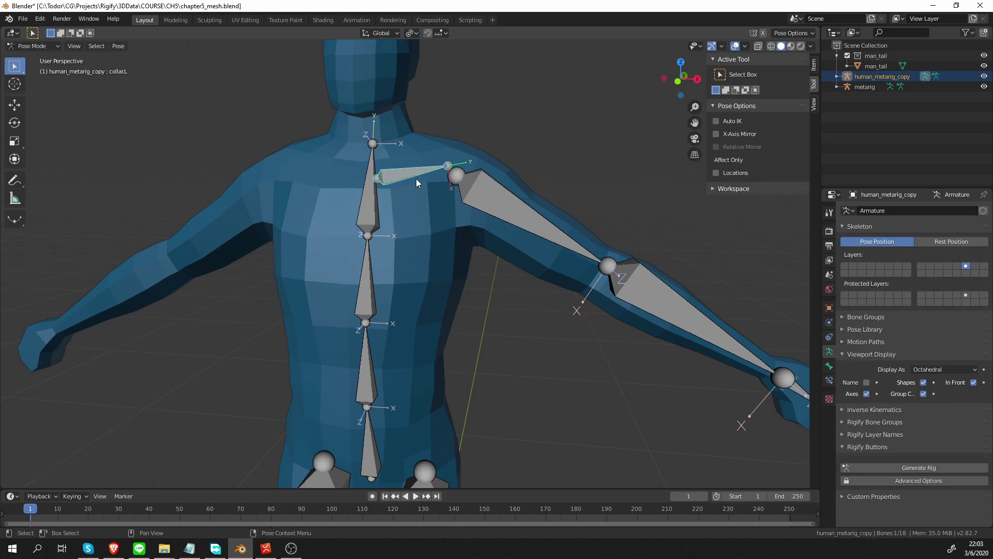
left_click(829, 367)
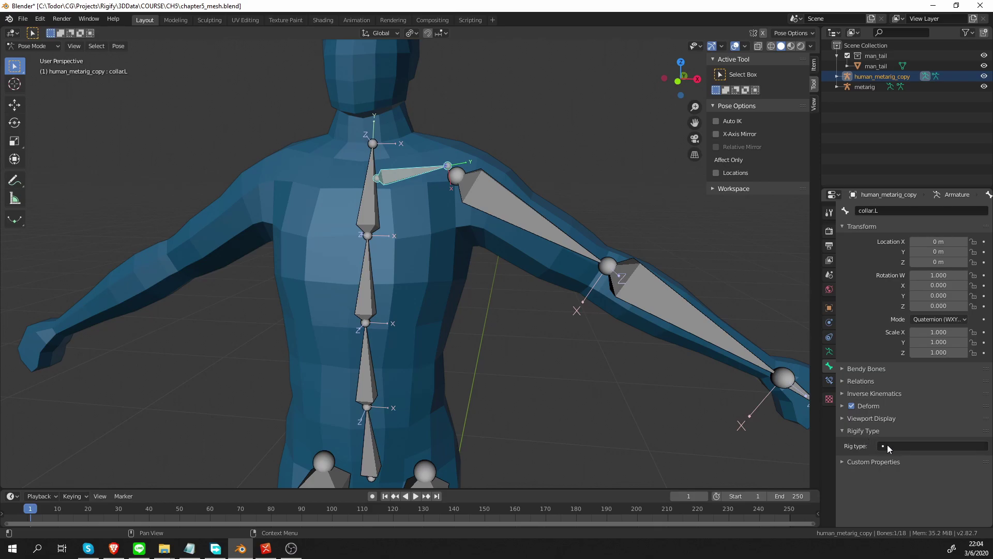
left_click(905, 445)
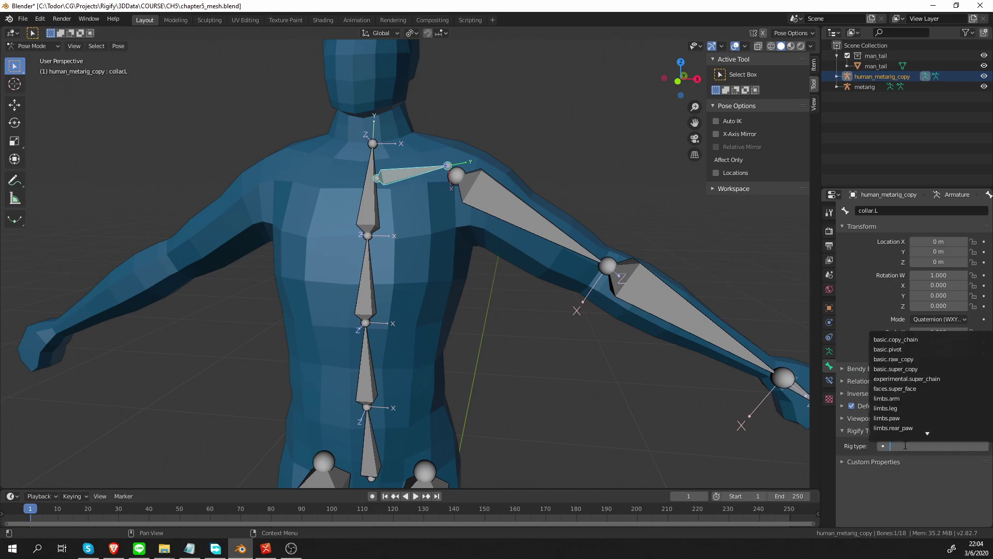
left_click(925, 369)
scroll(736, 396, "down", 2)
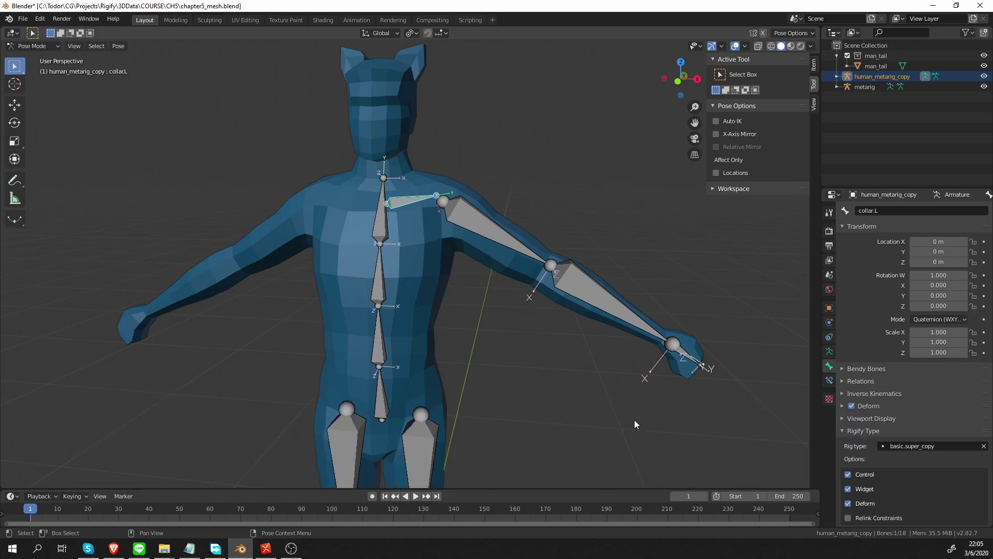
- In Edit Mode, extrude a pelvis bone from the base of the spine diagonally up toward the character's left hip
key("KP_1")
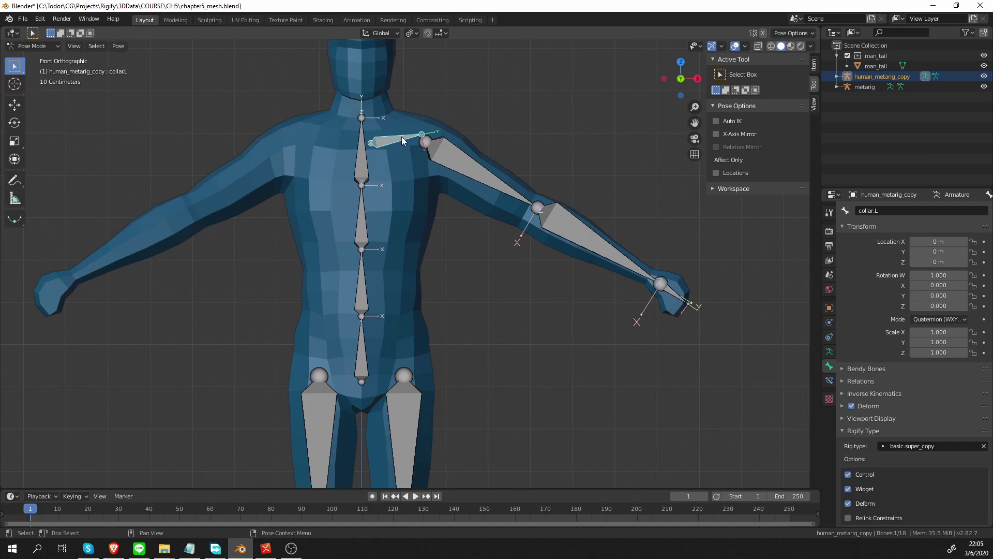
scroll(369, 206, "up", 2)
scroll(345, 422, "down", 5)
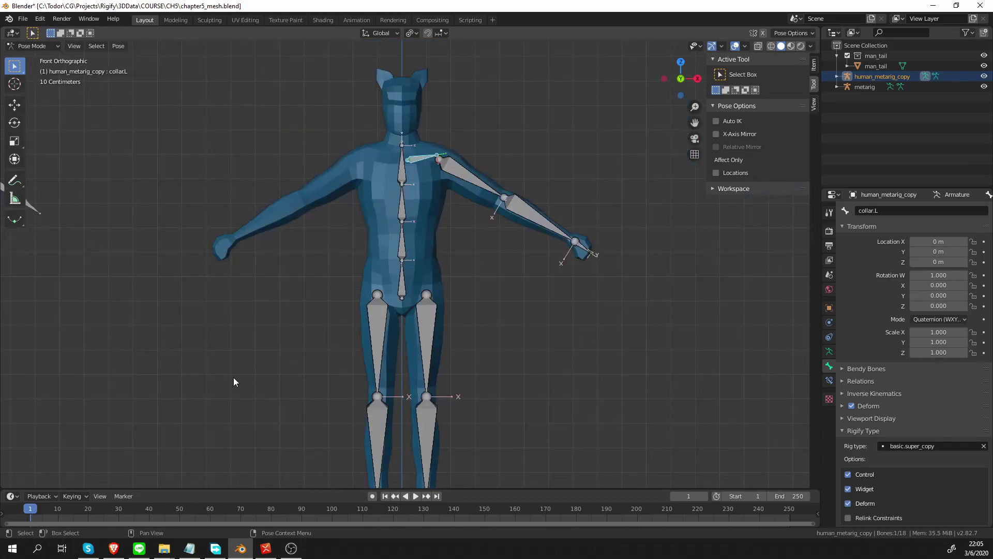
middle_click_drag(7, 358, 271, 346, "shift")
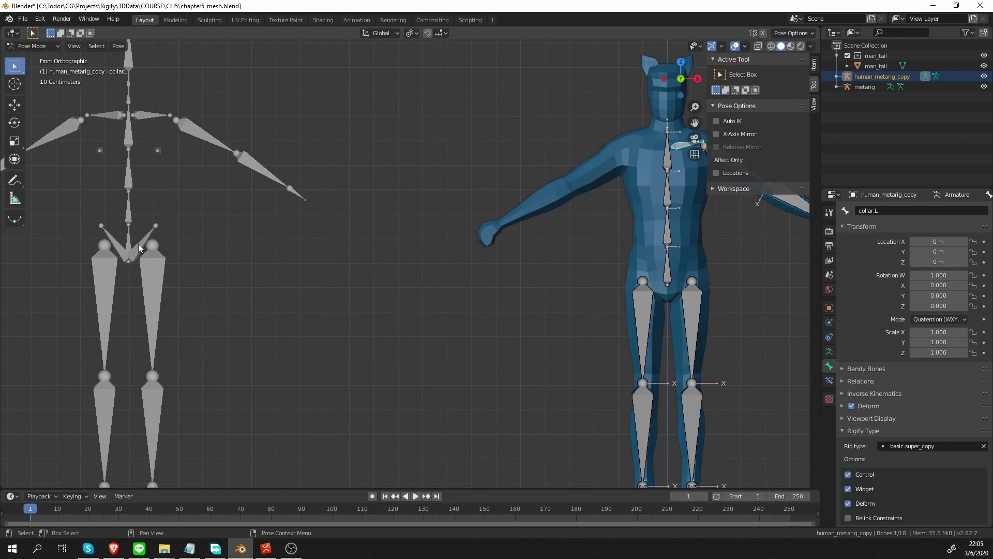
scroll(594, 344, "up", 4)
middle_click_drag(647, 352, 492, 344, "shift")
key("Tab")
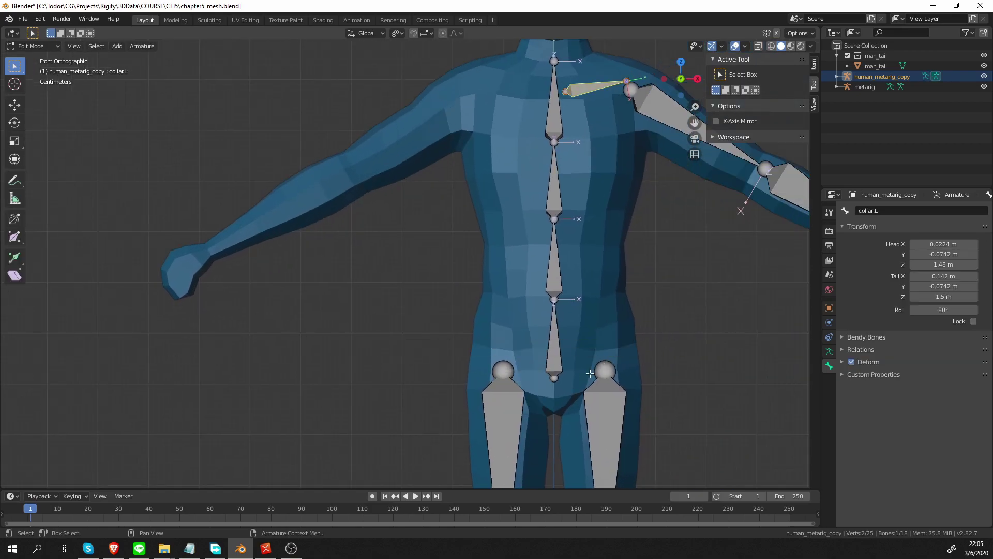
left_click(558, 382)
key("g")
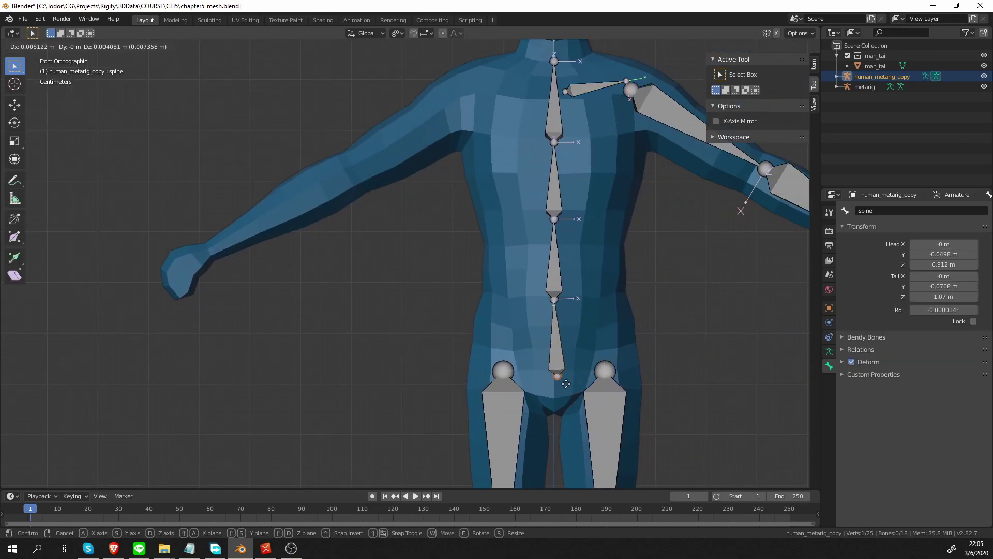
key("Escape")
scroll(531, 406, "down", 1, "ctrl")
scroll(482, 367, "down", 1, "ctrl")
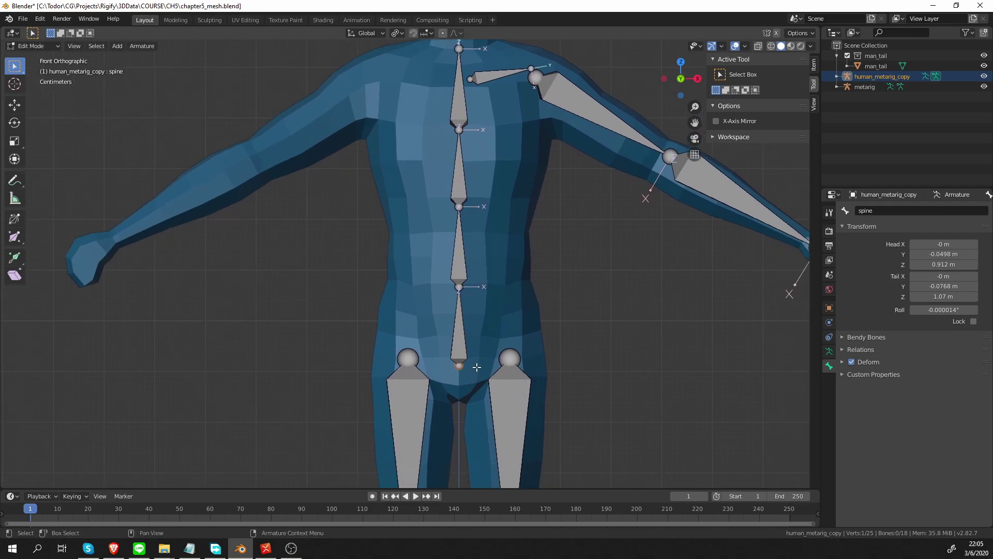
scroll(482, 368, "up", 1)
key("e")
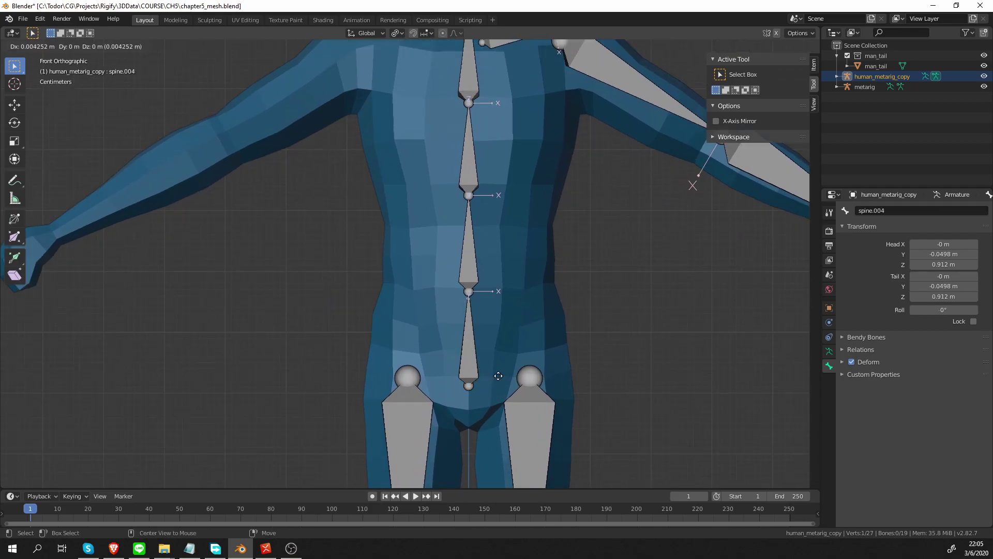
left_click(559, 299)
- In Pose Mode, give the extruded hip bone the basic.super_copy rig type and disable its Control option
key("ctrl+Tab")
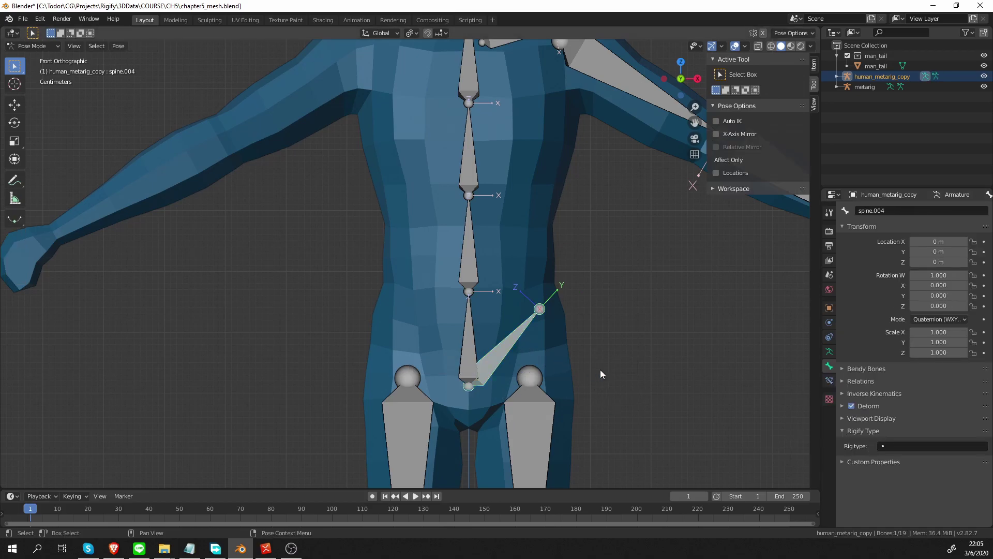
left_click(900, 445)
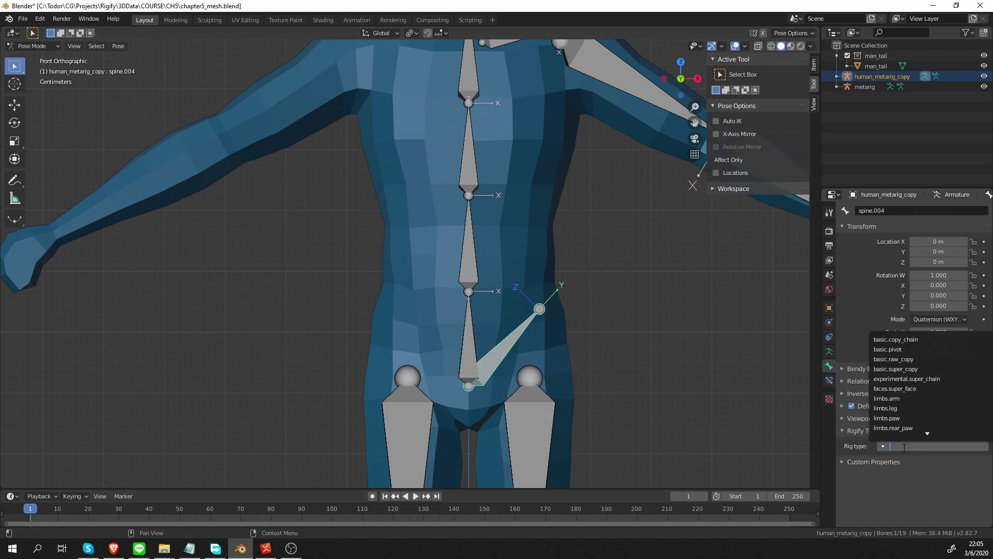
left_click(924, 369)
scroll(879, 491, "down", 1)
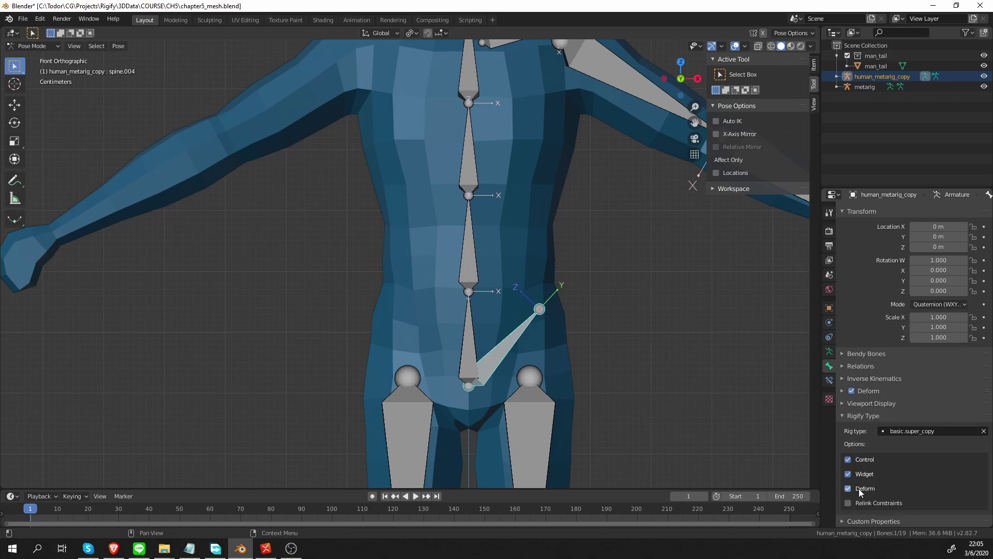
left_click(848, 459)
- Rename the extruded hip bone as pelvis.L
middle_click_drag(521, 369, 532, 392, "shift")
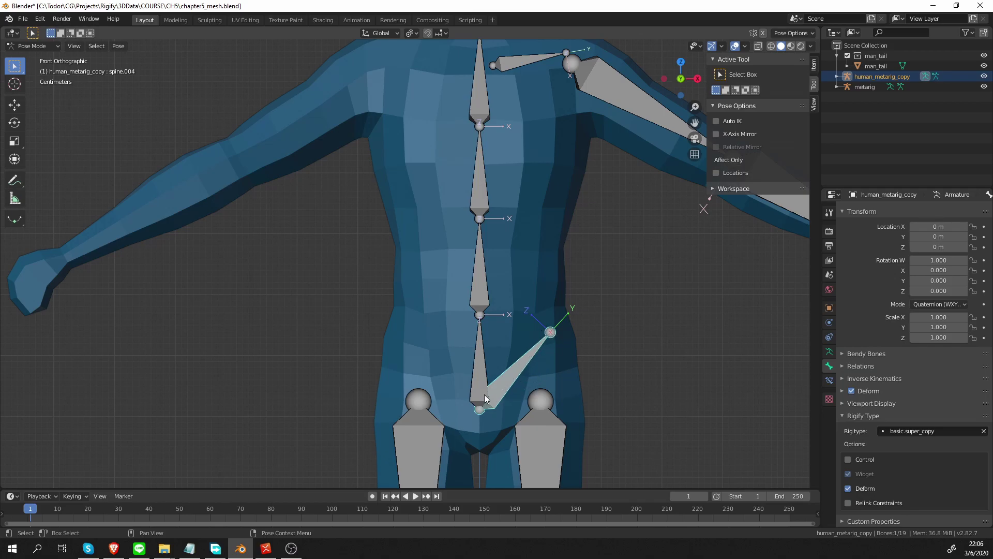
middle_click_drag(559, 383, 573, 370, "shift")
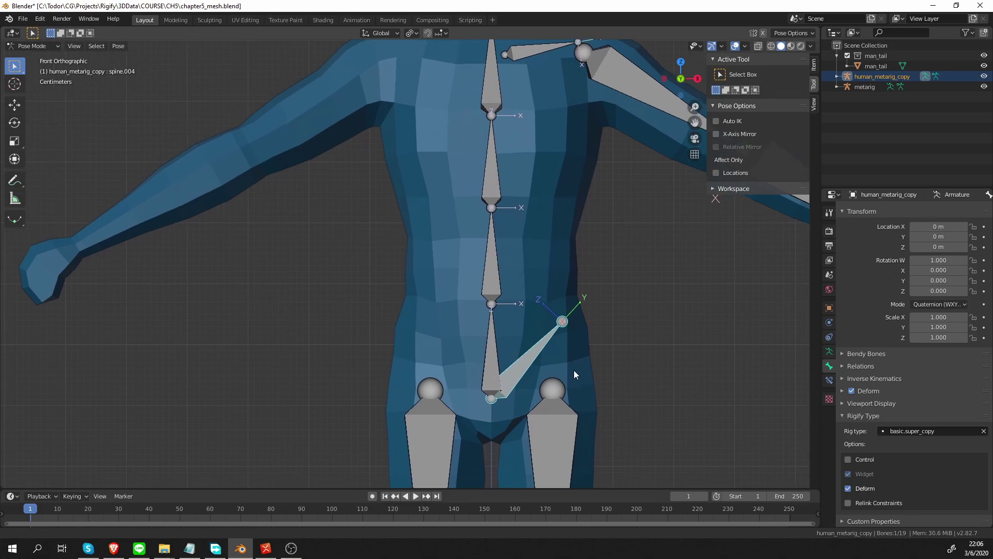
scroll(582, 375, "down", 2)
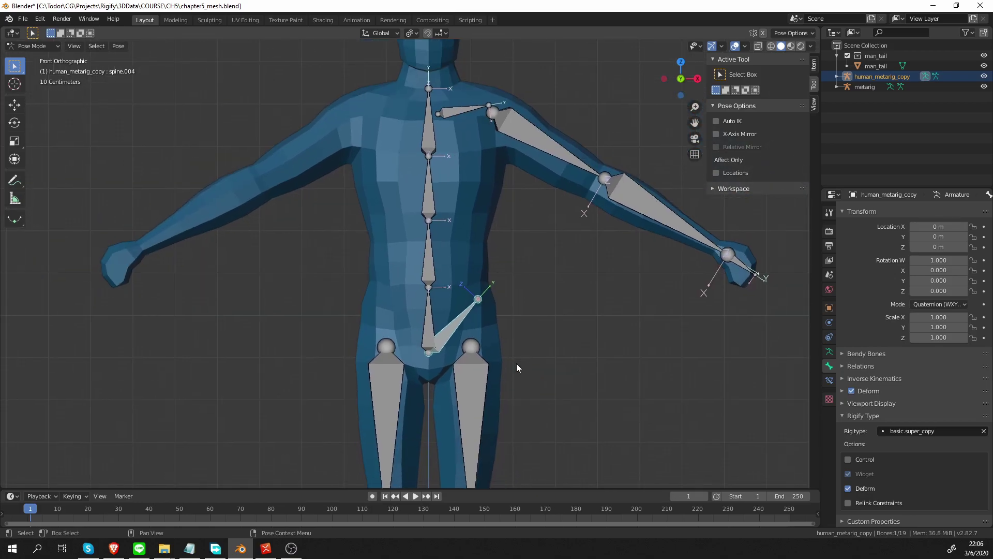
key("F2")
key("BackSpace")
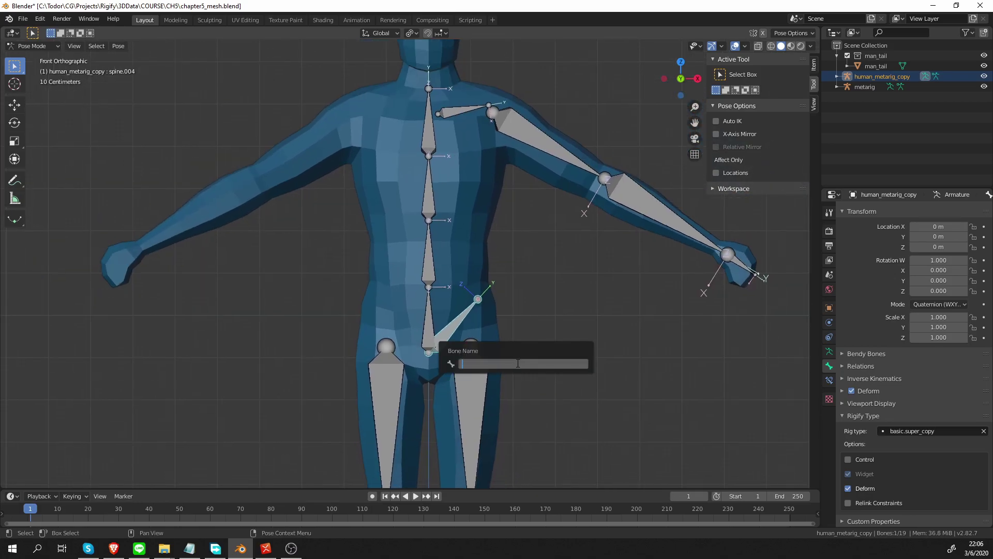
type("pelvis.L")
key("Return")
- Switch the rig to Edit Mode, filter the Rigify samples for head and add the spines.super_head sample
scroll(461, 197, "down", 4)
scroll(452, 207, "up", 1)
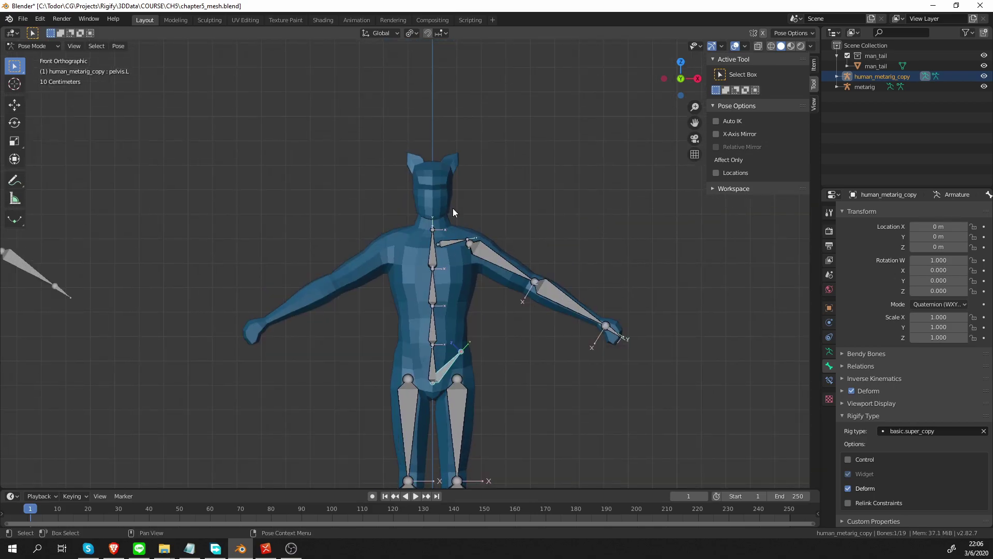
left_click(830, 351)
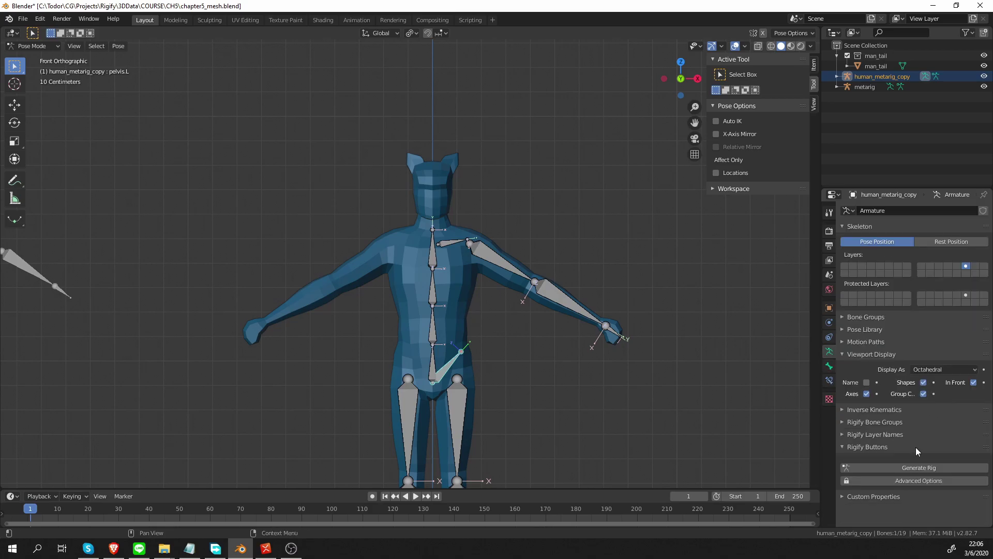
middle_click_drag(622, 393, 612, 362, "shift")
key("ctrl+Tab")
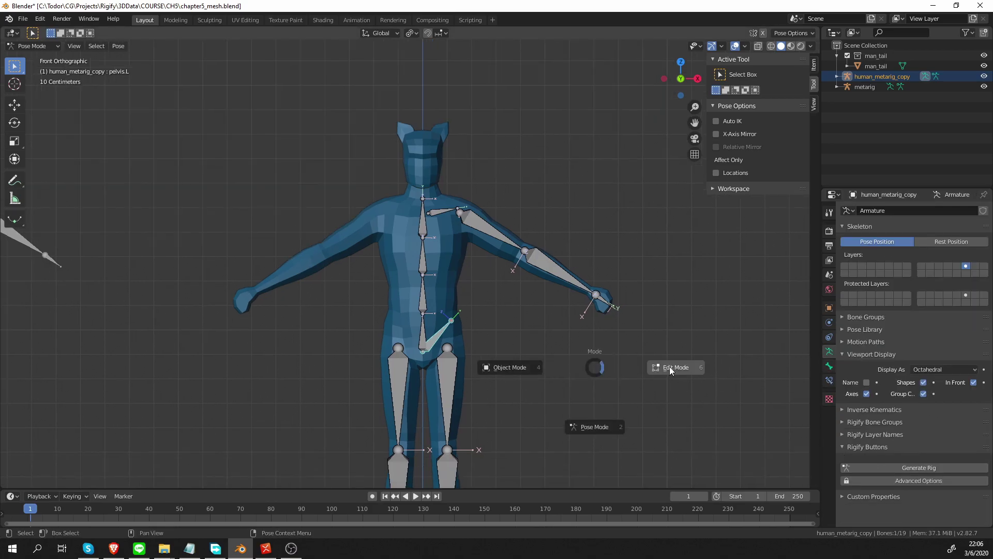
left_click(669, 367)
scroll(909, 456, "down", 2)
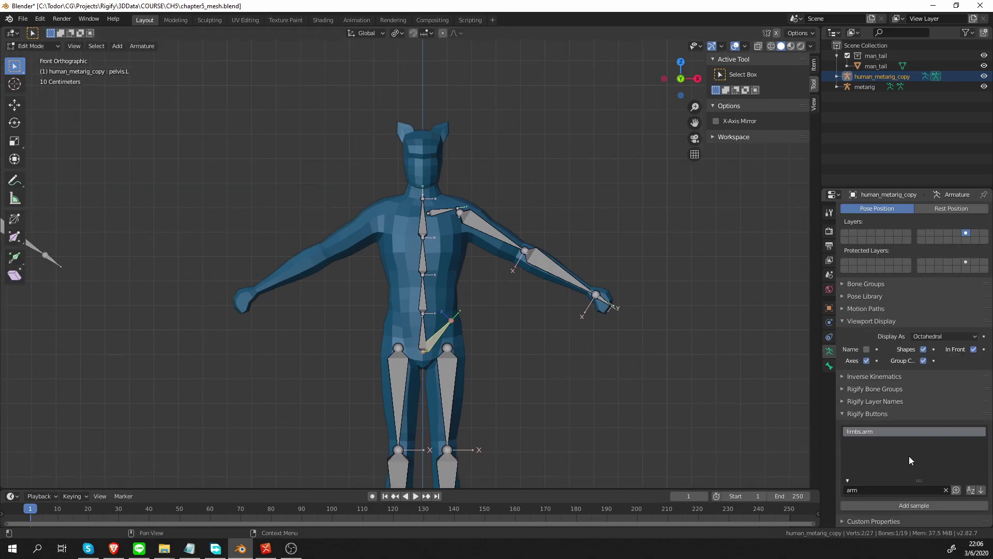
left_click(903, 488)
type("head")
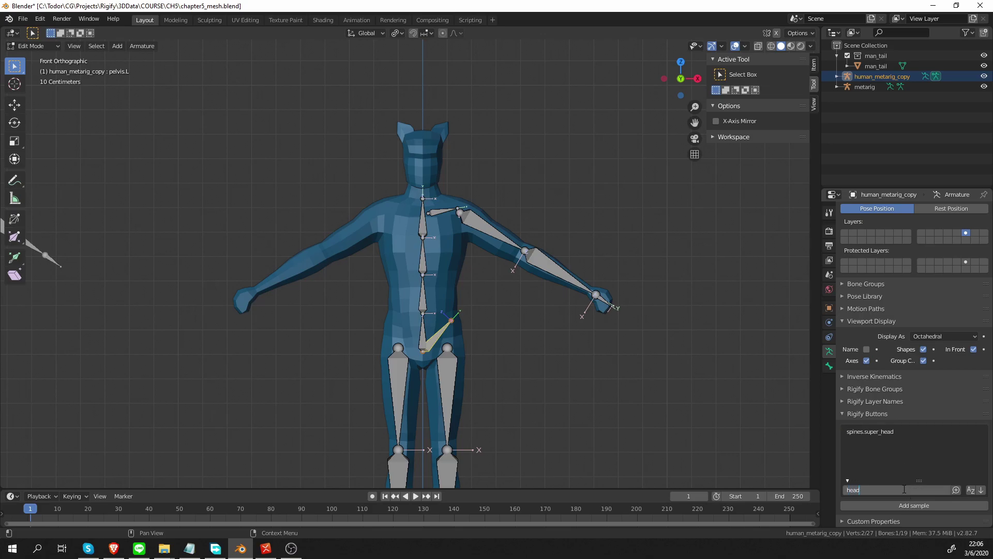
key("Return")
left_click(913, 506)
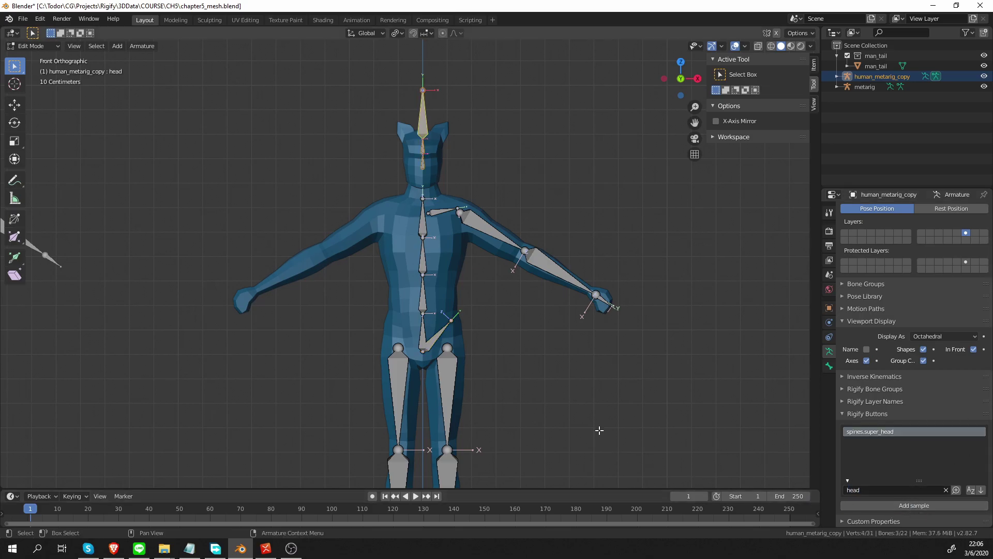
- Move the new head and neck bones straight down along Z by about 0.109 m
key("KP_Decimal")
key("g")
key("z")
left_click(459, 354)
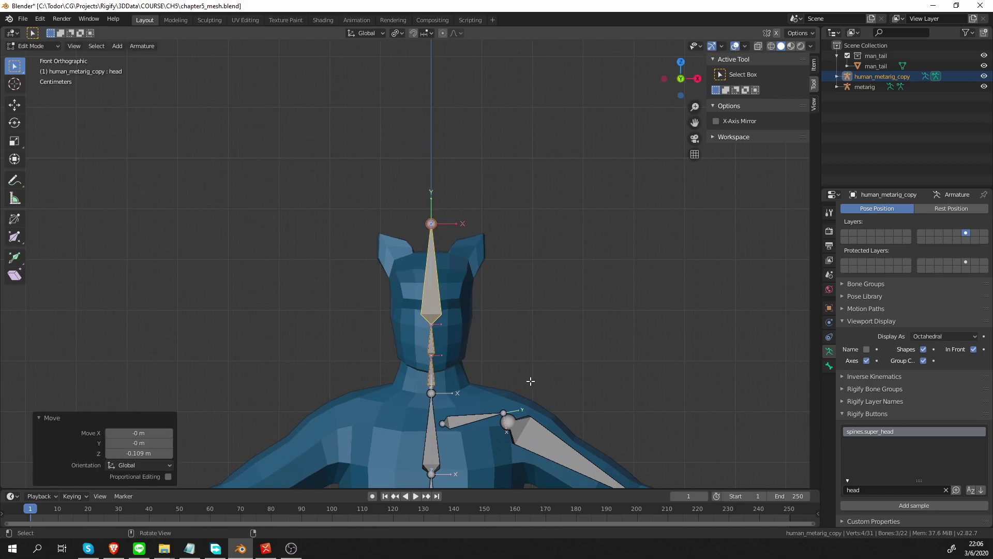
- In the right side view, reposition the head and neck bones and scale them down to fit the character's head
middle_click_drag(528, 381, 477, 329)
key("KP_3")
key("g")
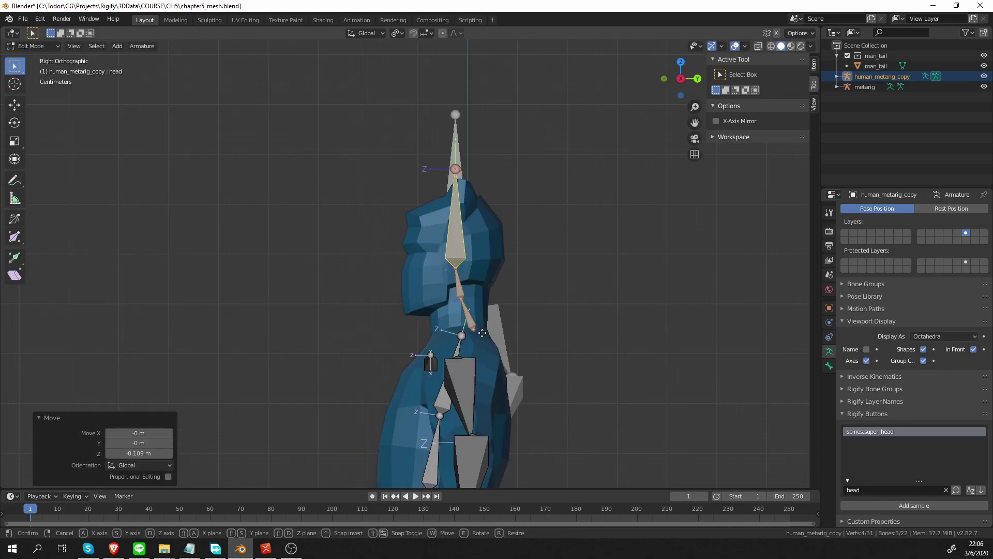
left_click(476, 334)
key("s")
left_click(487, 334)
- Place the 3D cursor on the tip of spine.003 and snap the base of the neck bone to it
left_click(472, 337)
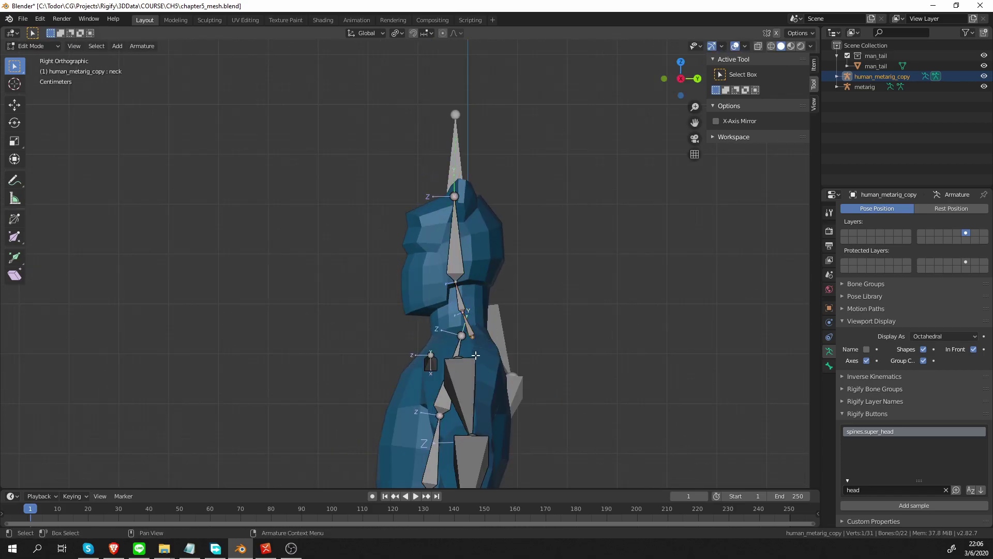
scroll(478, 346, "up", 3)
middle_click_drag(502, 397, 507, 309)
left_click(496, 339)
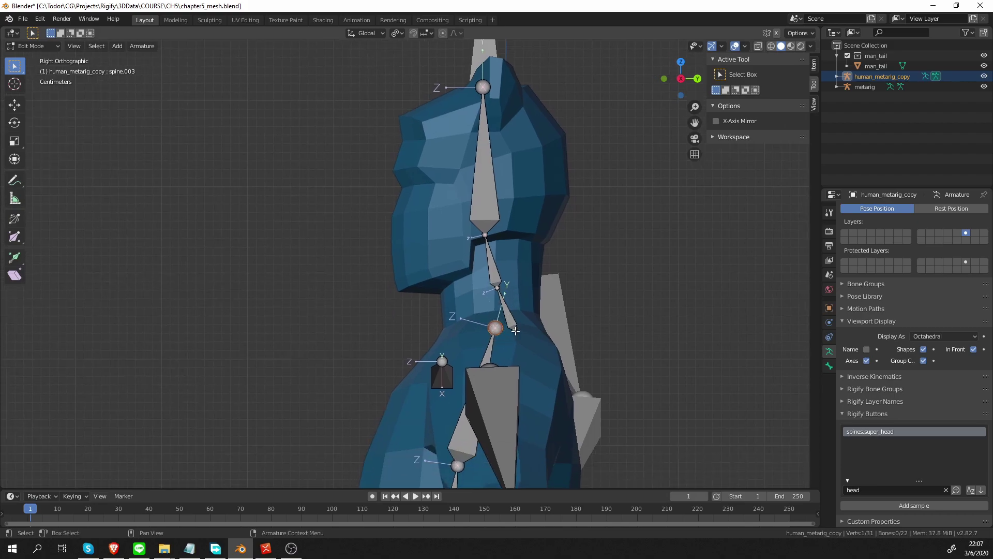
key("shift+s")
left_click(521, 361)
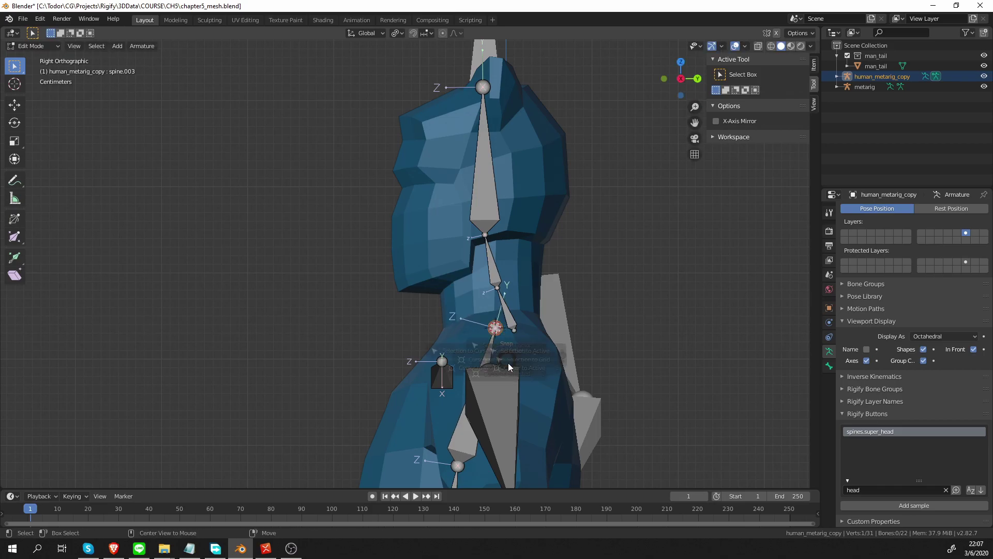
key("shift+s")
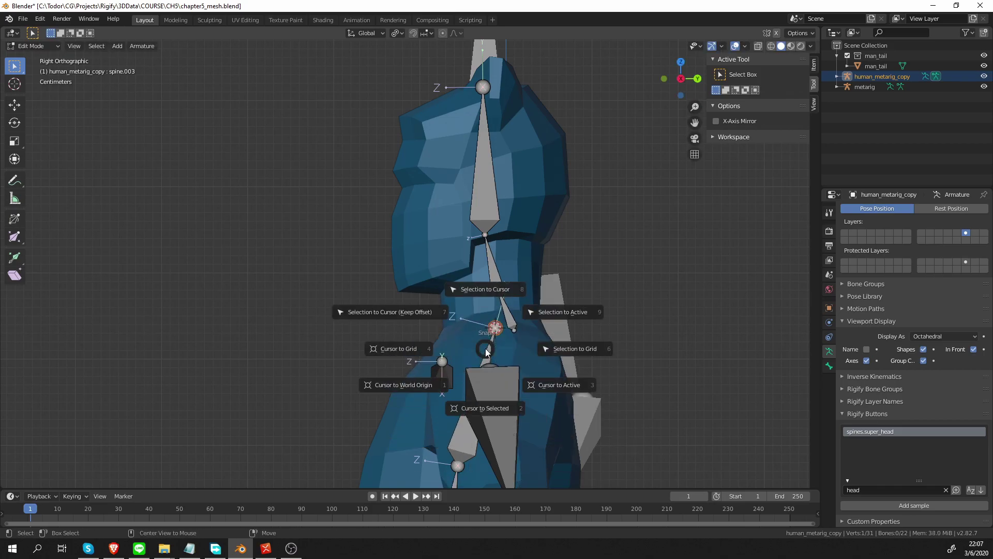
left_click(500, 410)
left_click(515, 330)
scroll(520, 334, "up", 1)
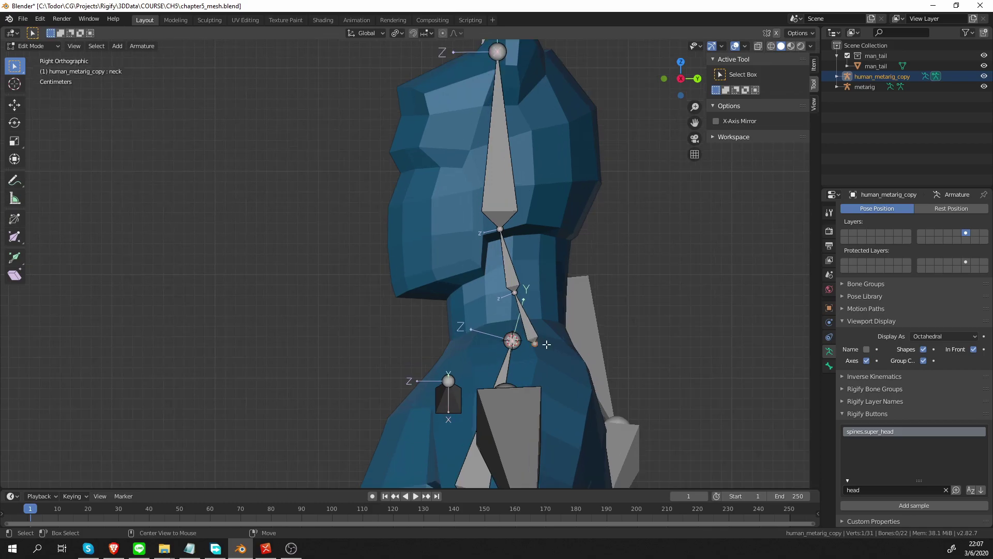
key("shift+s")
left_click(548, 288)
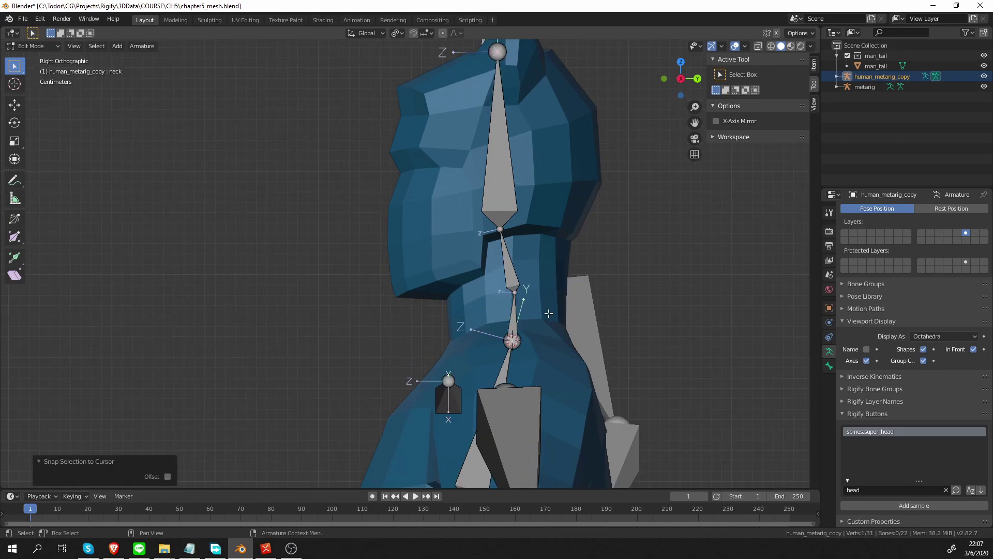
- Adjust the neck's middle joint, the joint at the skull base and the head tip to fit the mesh
left_click(517, 295)
key("g")
left_click(504, 297)
left_click(501, 230)
key("g")
left_click(500, 286)
left_click(497, 52)
- In Pose Mode, enable Connect chain in the neck bone's spines.super_head rig options
key("ctrl+Tab")
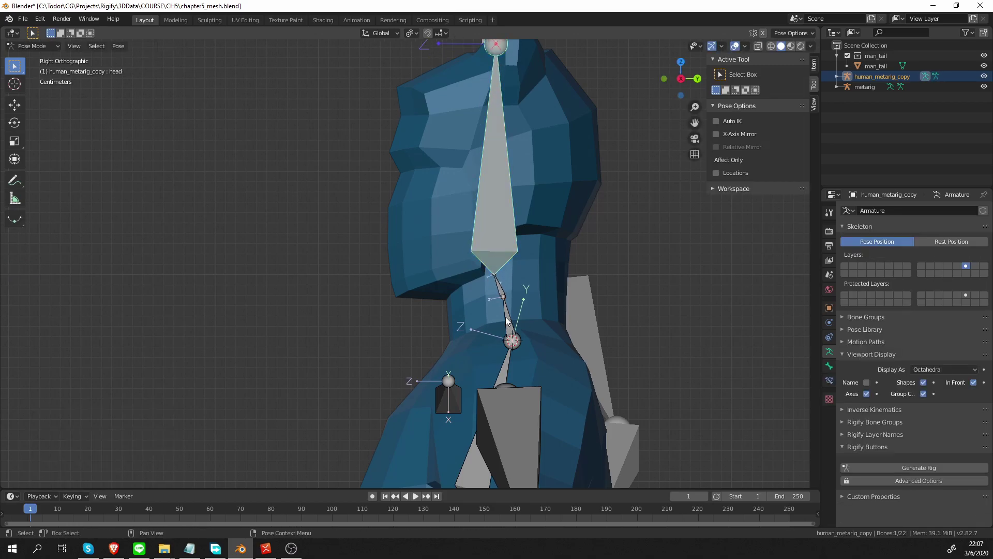
left_click(495, 318)
key("g")
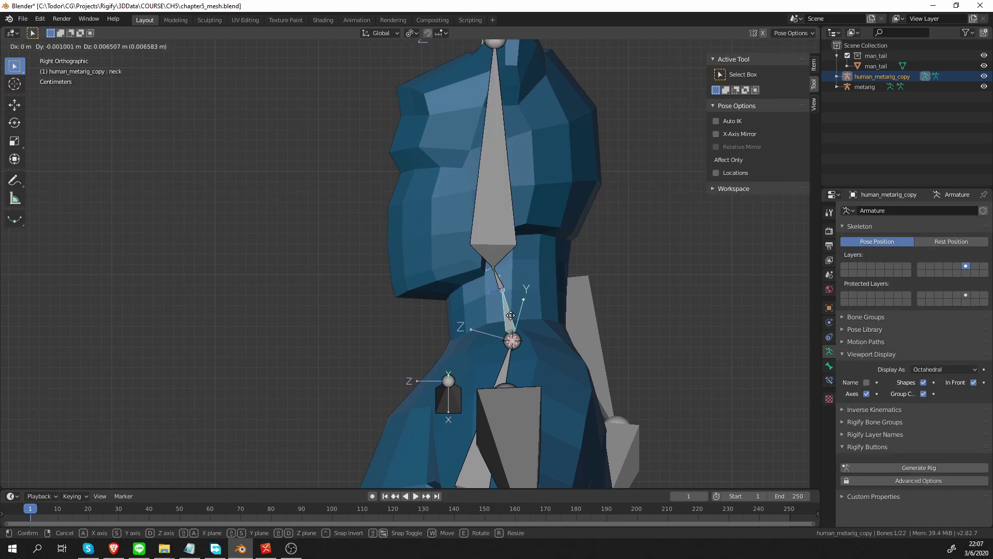
right_click(545, 319)
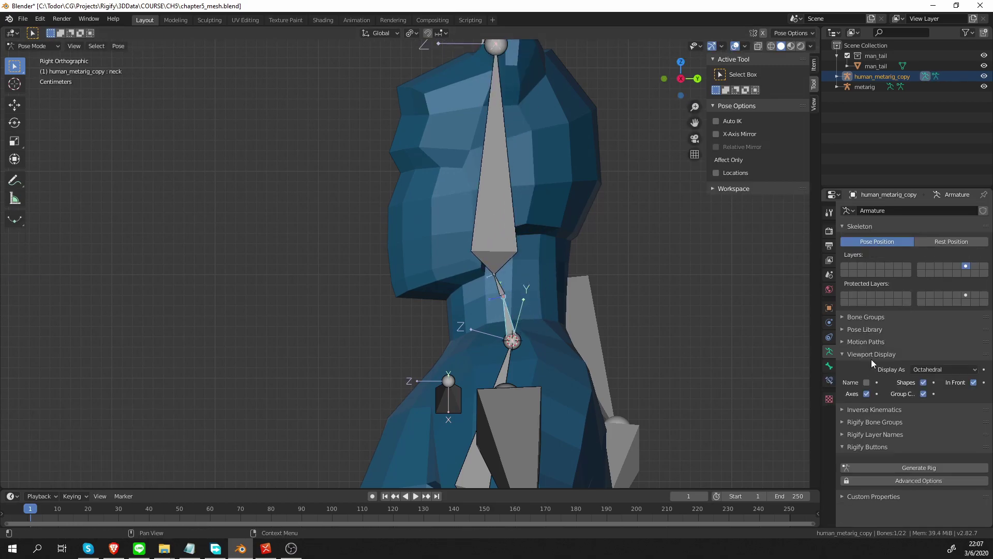
left_click(829, 365)
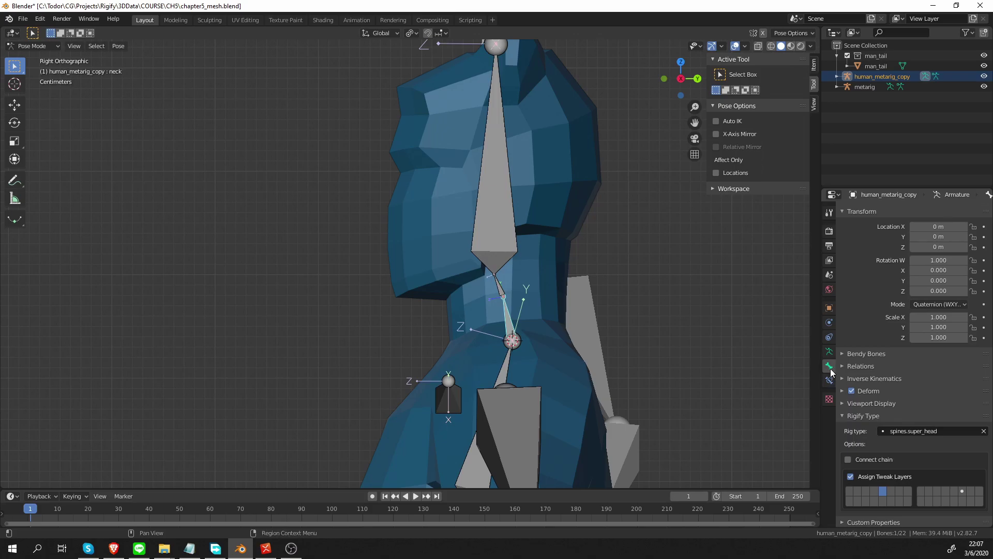
left_click(849, 459)
- In Edit Mode, select pelvis.L, collar.L and the left arm bones and symmetrize them to the character's right side
scroll(660, 439, "down", 5)
middle_click_drag(590, 316, 523, 328)
scroll(452, 328, "up", 2)
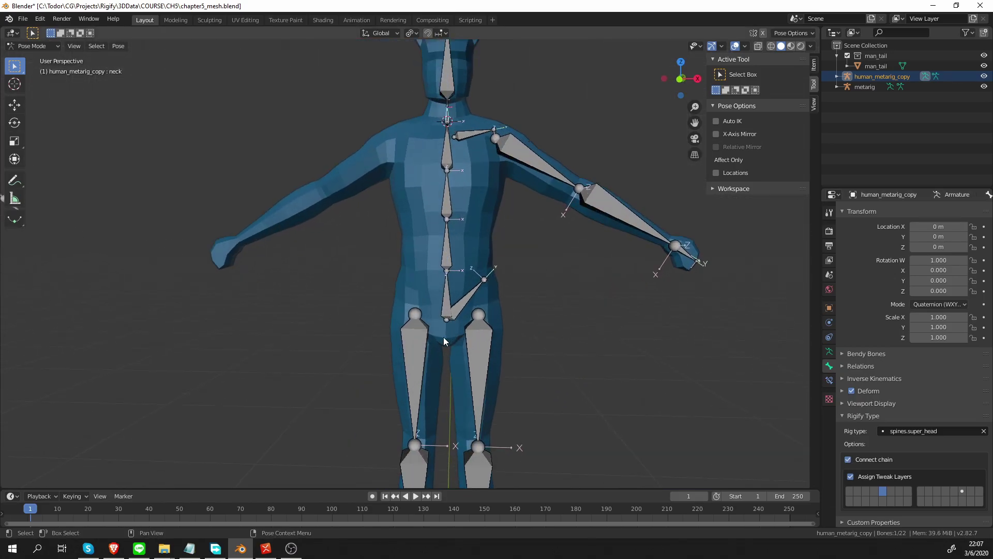
key("ctrl+Tab")
left_click(512, 341)
scroll(491, 346, "up", 3)
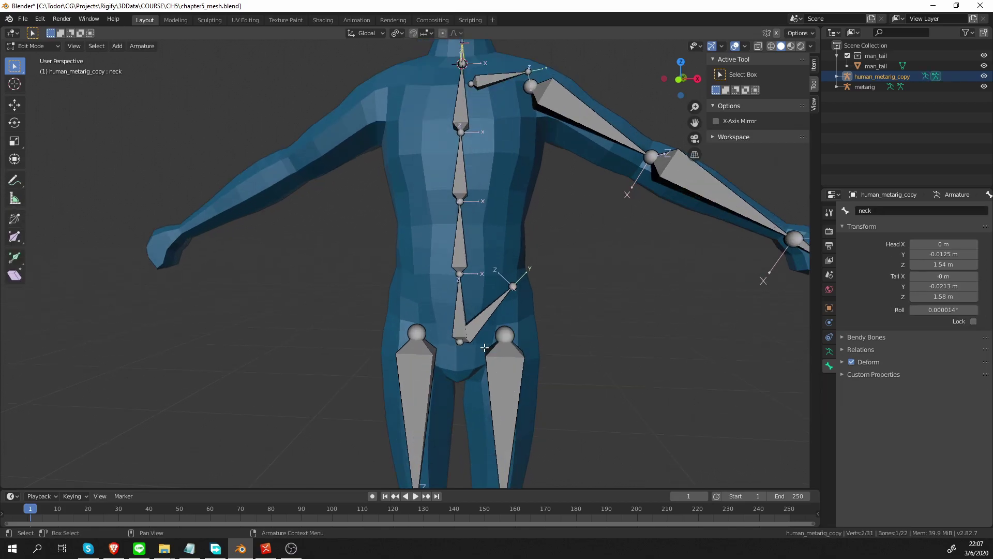
left_click(484, 307)
scroll(501, 229, "down", 3)
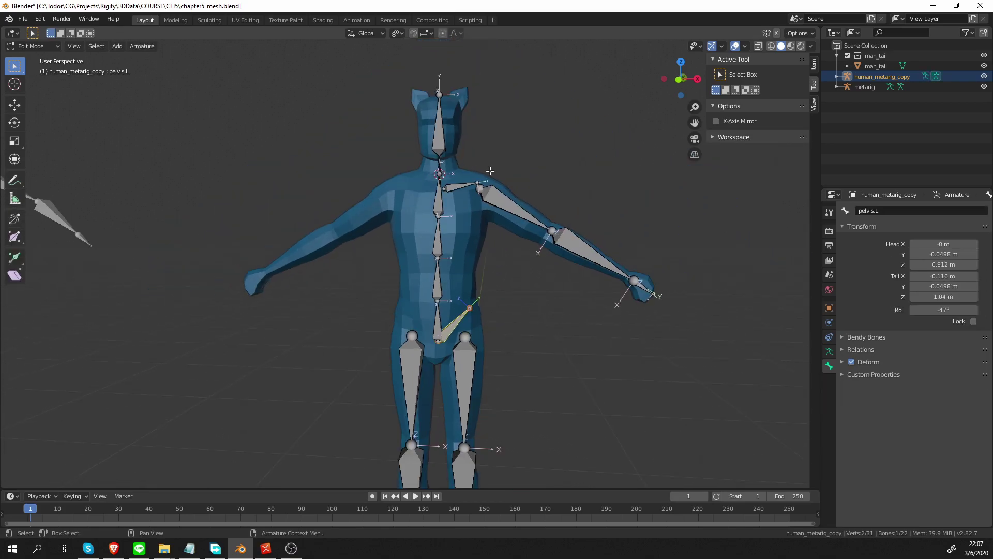
left_click(467, 181)
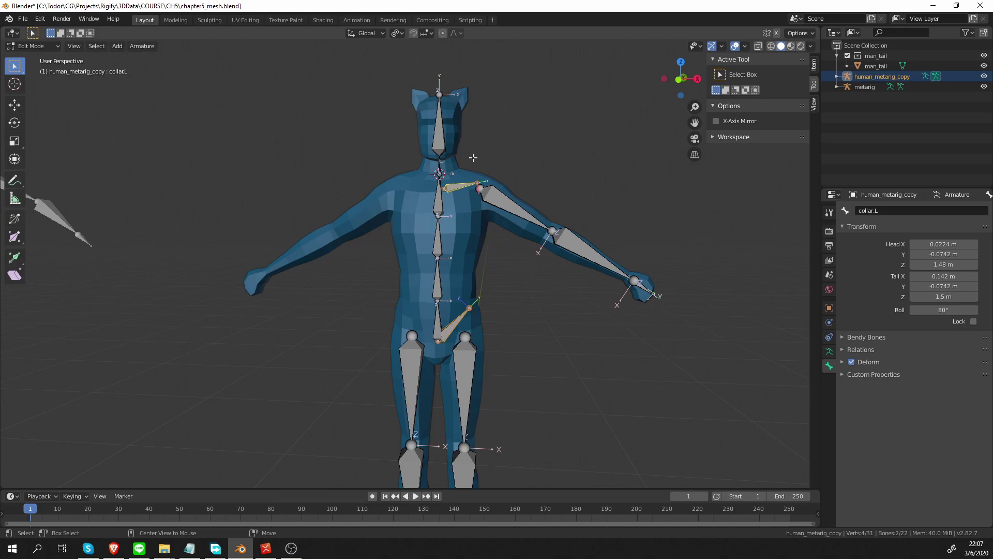
left_click_drag(473, 157, 734, 314)
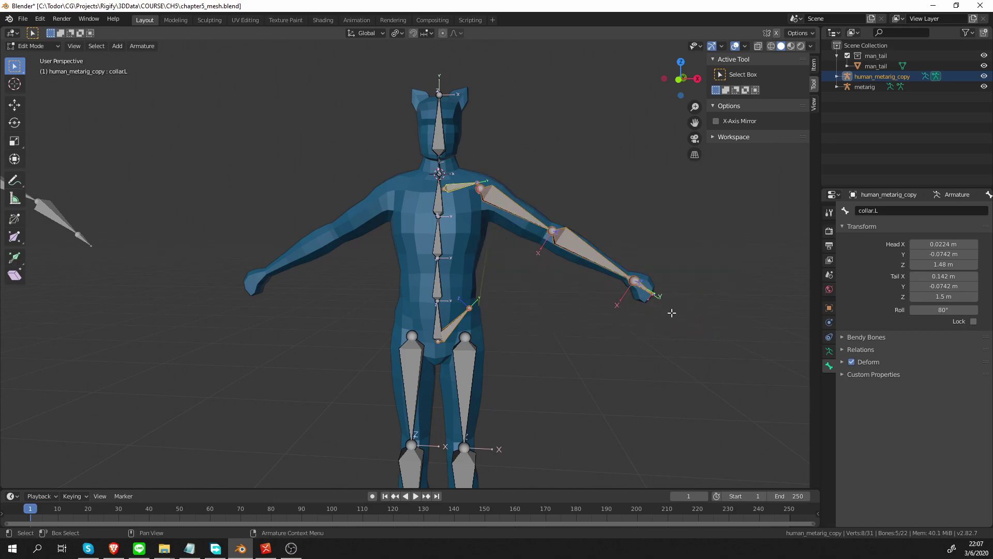
left_click(142, 46)
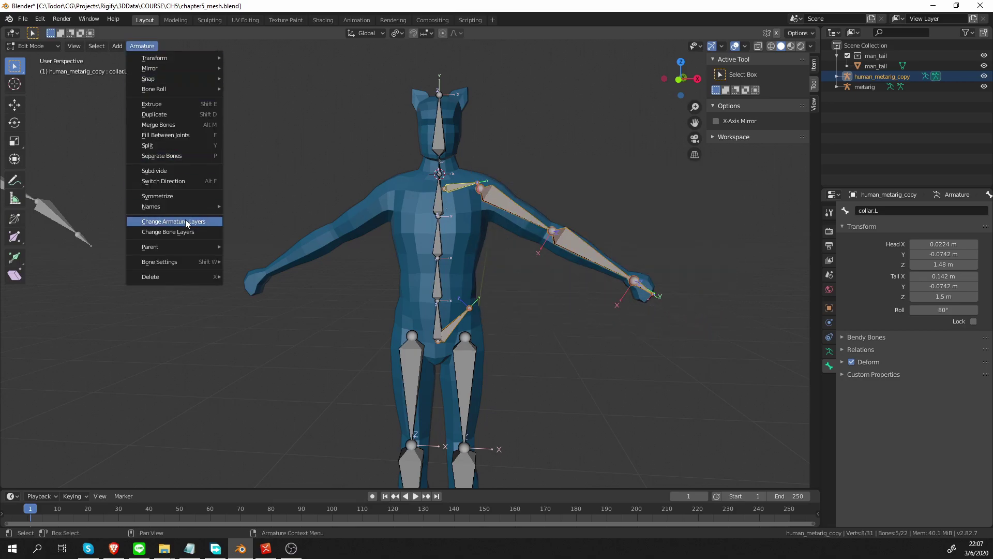
left_click(186, 198)
- Parent the thigh.L bone to pelvis.L with Keep Offset
middle_click_drag(549, 292, 556, 268, "alt")
left_click(473, 339)
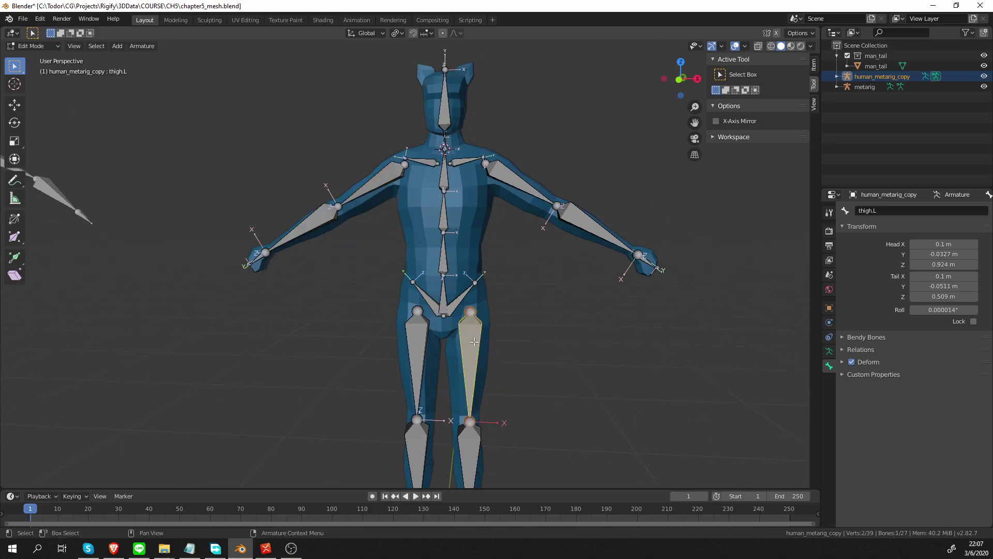
key("w")
left_click(482, 335)
scroll(489, 331, "up", 3)
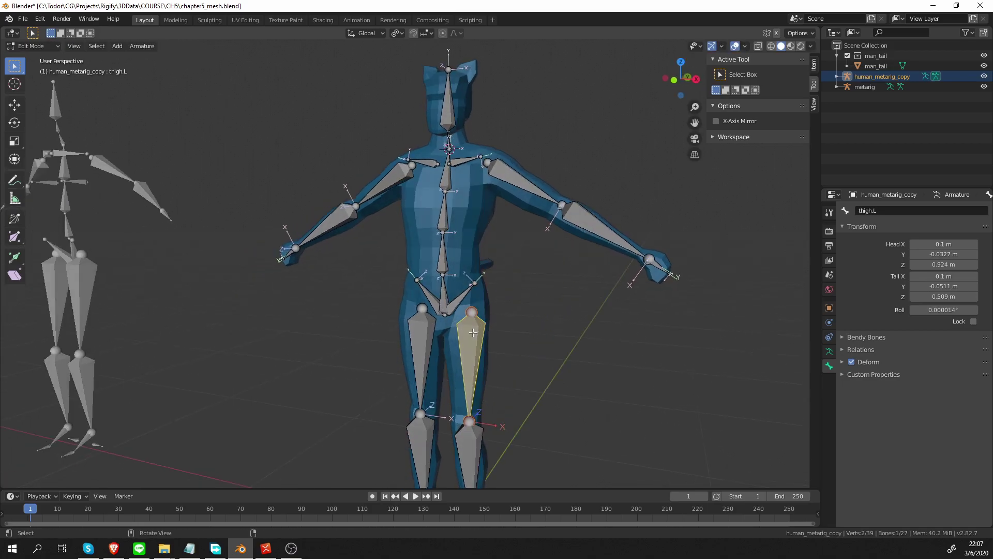
left_click(494, 324, "shift")
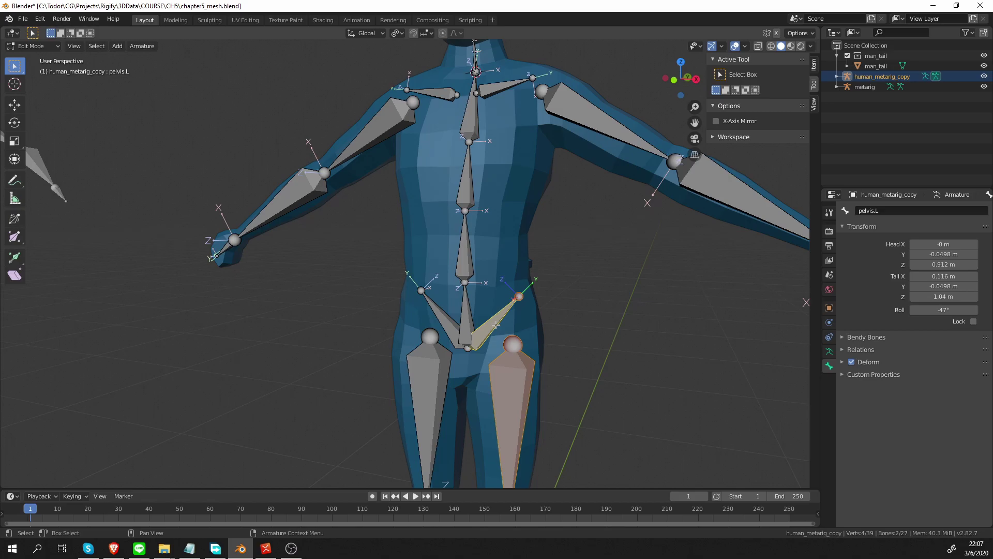
key("ctrl+p")
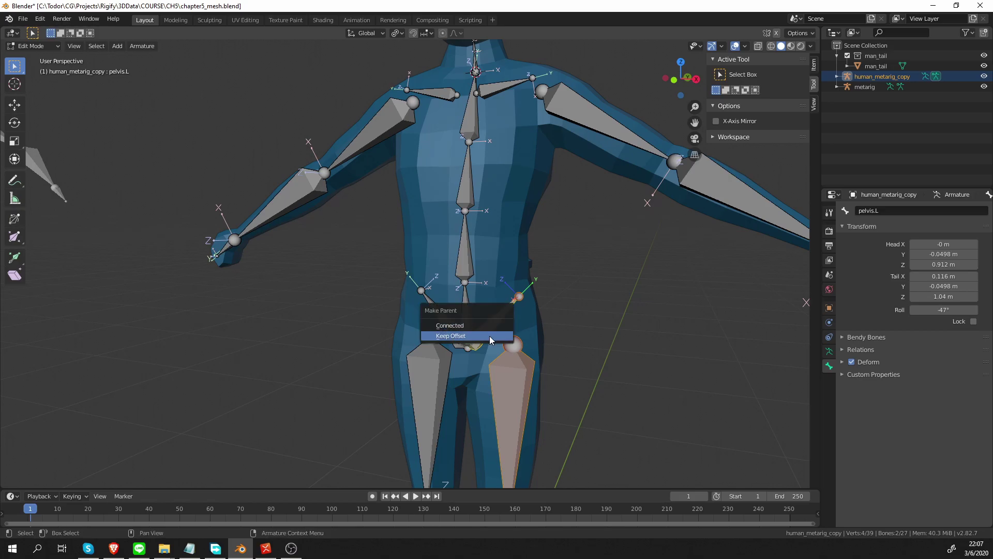
left_click(489, 336)
- Parent the upper_arm.L bone to collar.L with Keep Offset
scroll(517, 245, "down", 3)
left_click(539, 236)
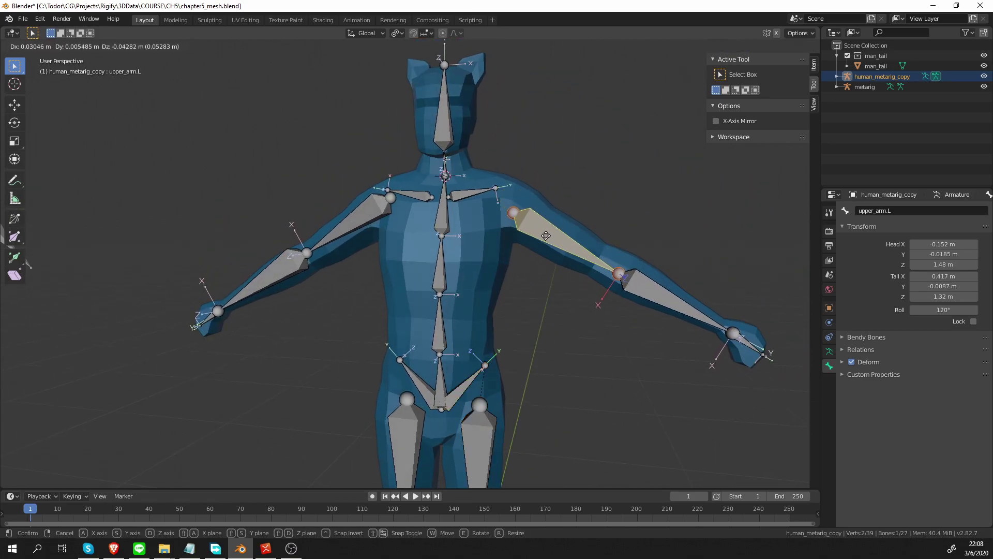
middle_click_drag(538, 237, 481, 201)
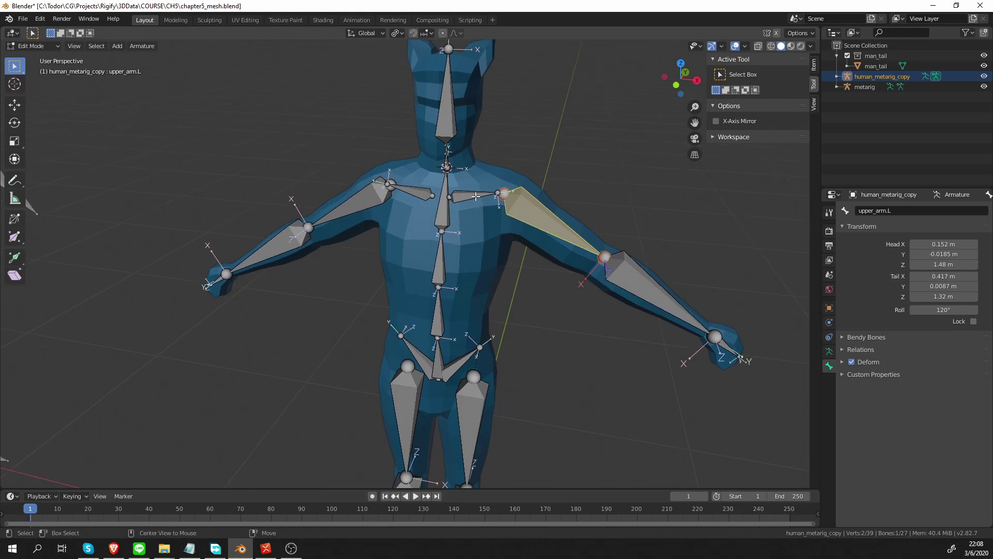
left_click(475, 196, "shift")
key("ctrl")
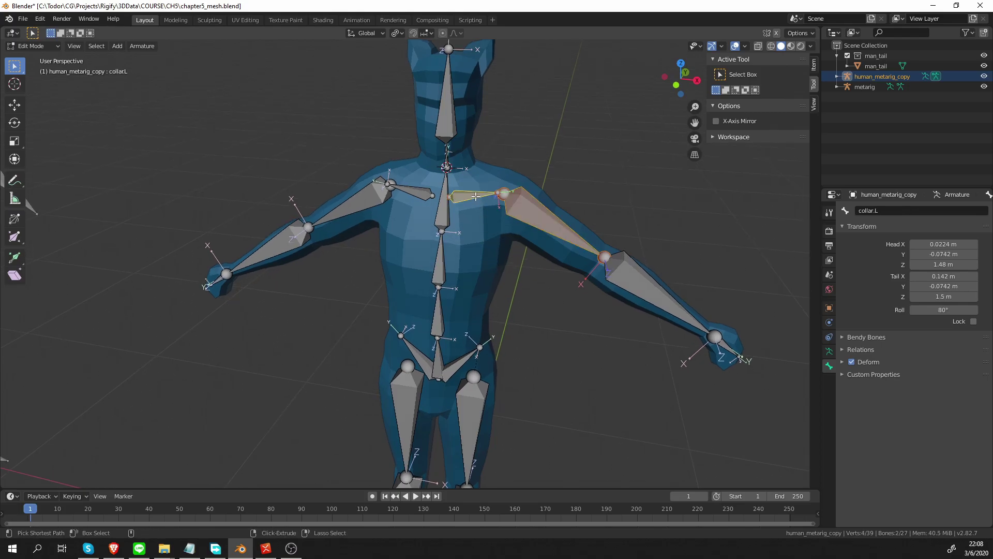
key("ctrl+p")
left_click(475, 195)
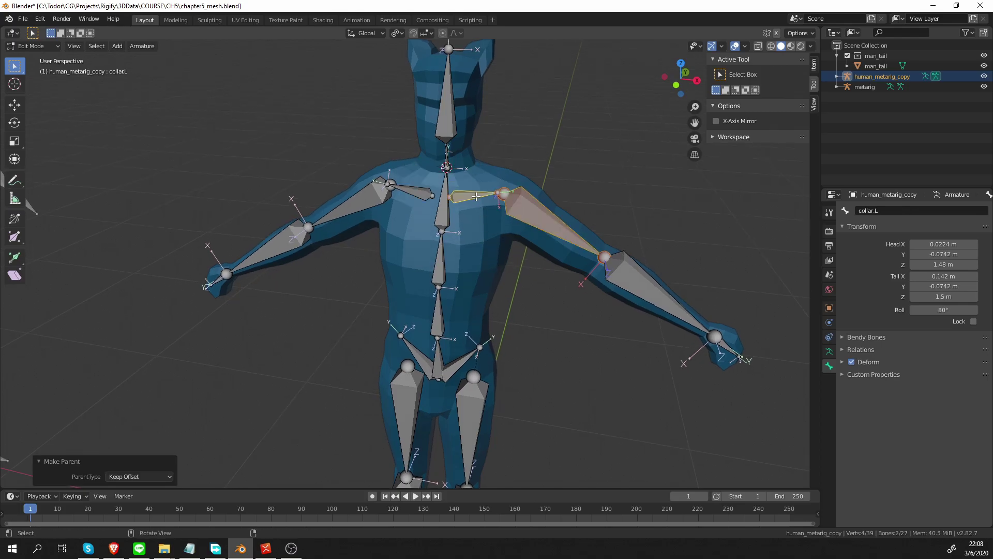
- Parent the neck bone to spine.003 with Keep Offset
middle_click_drag(475, 196, 442, 178)
scroll(442, 181, "up", 3)
left_click(464, 102)
key("g")
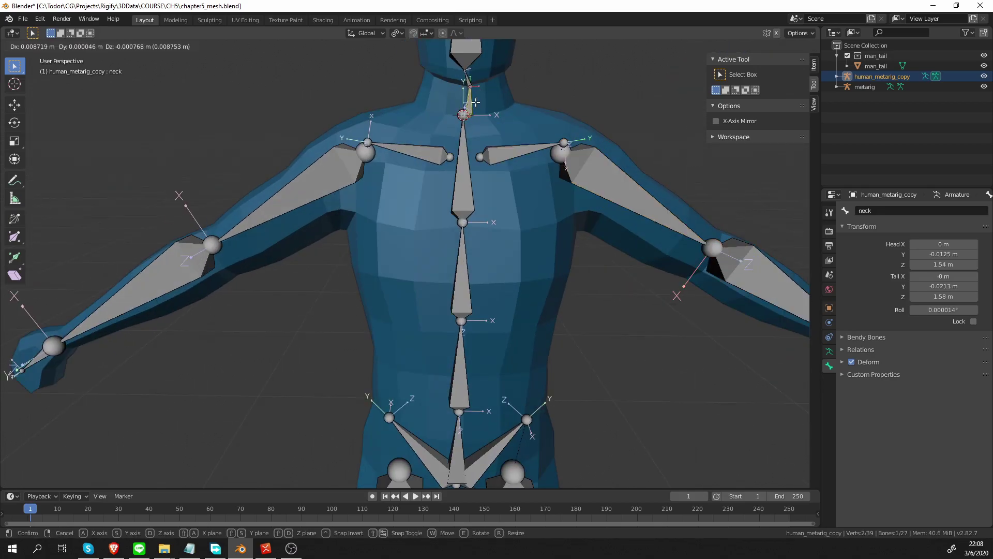
right_click(468, 101)
middle_click_drag(494, 111, 471, 158)
left_click(457, 159, "shift")
key("ctrl+p")
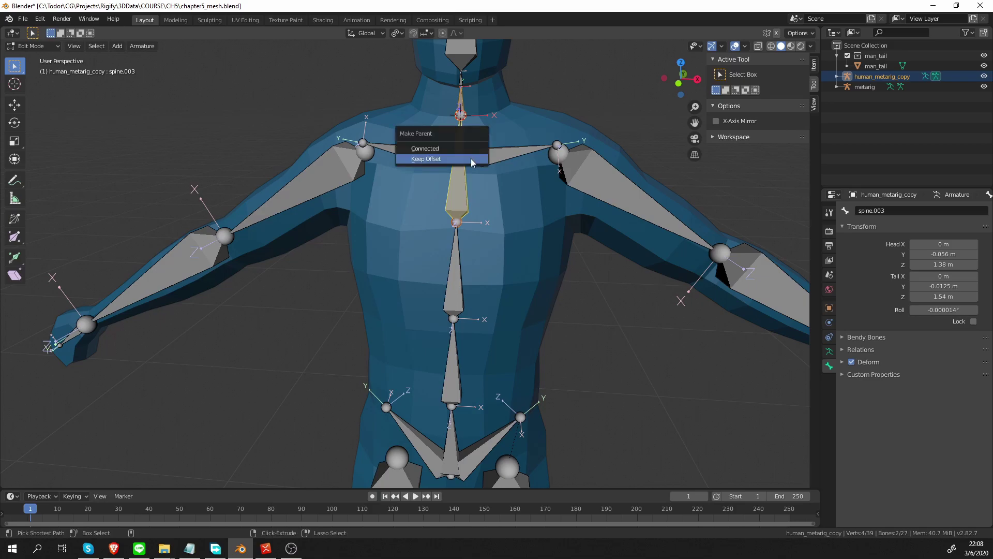
left_click(471, 159)
- Parent the collar.L bone to spine.003 with Keep Offset
left_click(500, 156)
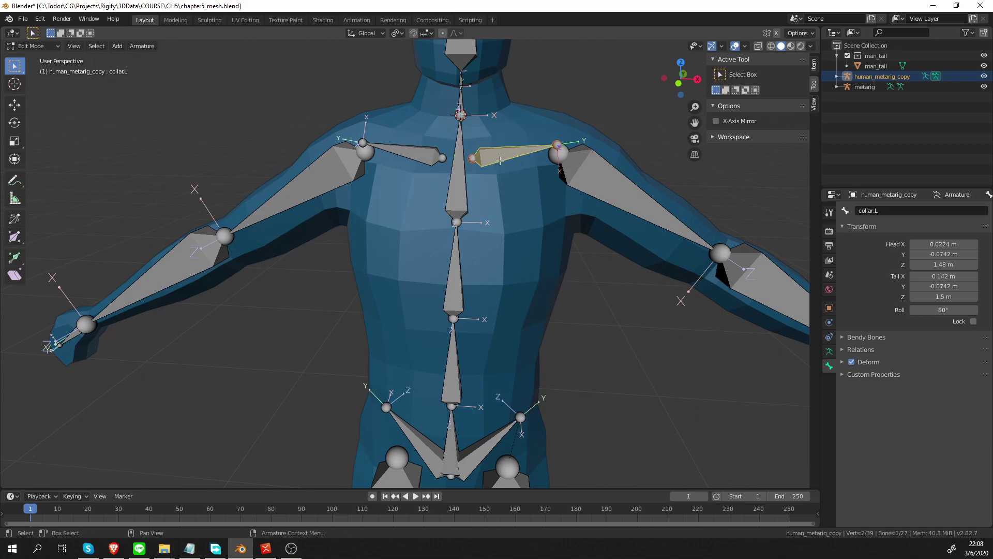
key("g")
right_click(497, 157)
left_click(459, 193, "shift")
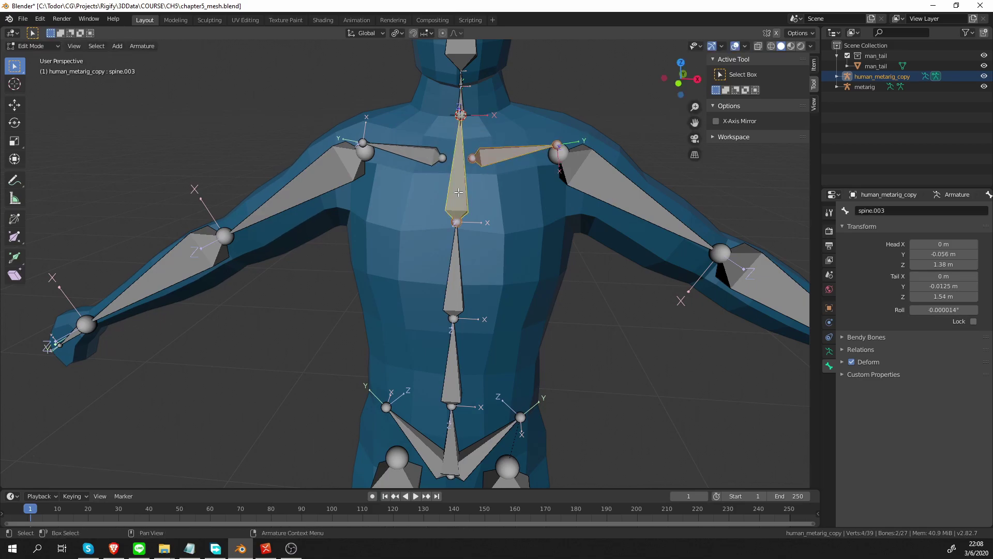
key("ctrl")
key("ctrl+p")
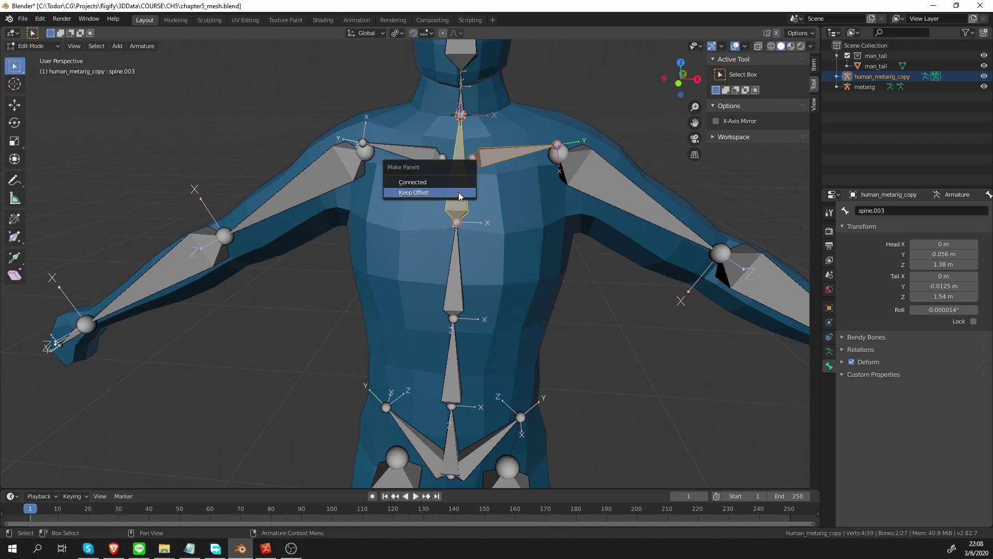
left_click(459, 190)
- Switch to Pose Mode and test the hierarchy with a trial rotation of the spine bone, cancelling it
scroll(476, 276, "down", 4)
key("ctrl+Tab")
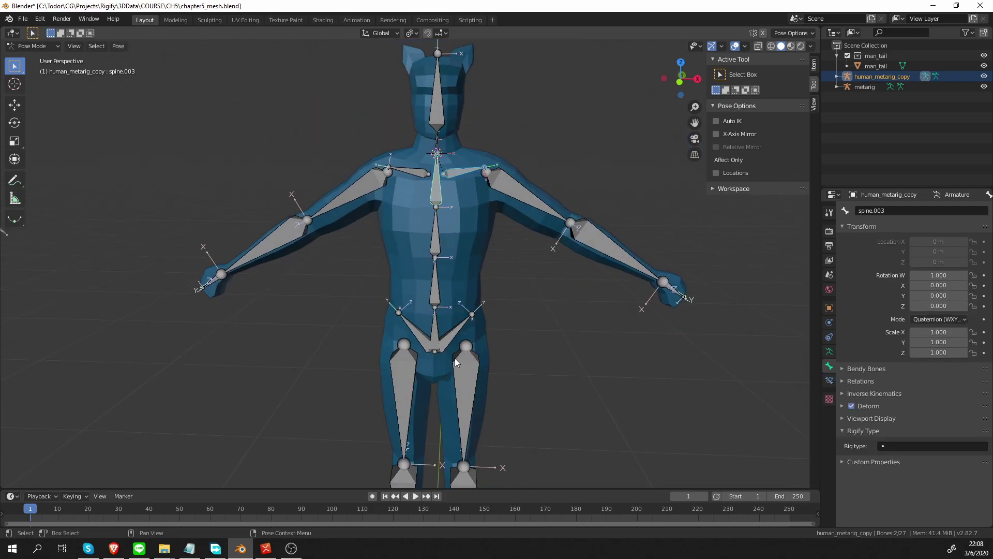
scroll(455, 358, "up", 2)
left_click(425, 296)
key("r")
right_click(458, 285)
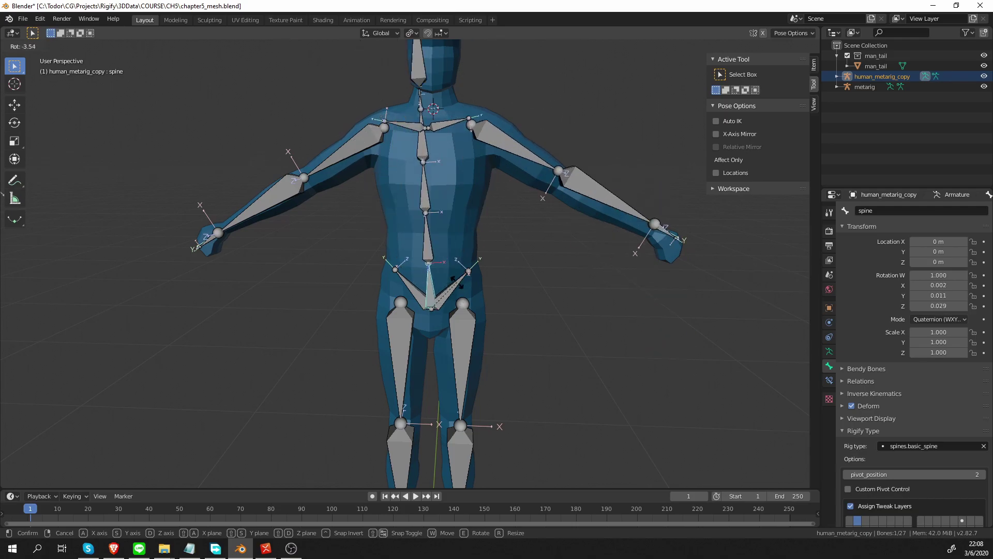
- Return to Edit Mode and parent the pelvis.L bone to spine with Keep Offset
key("Tab")
left_click(449, 291)
left_click(432, 288, "shift")
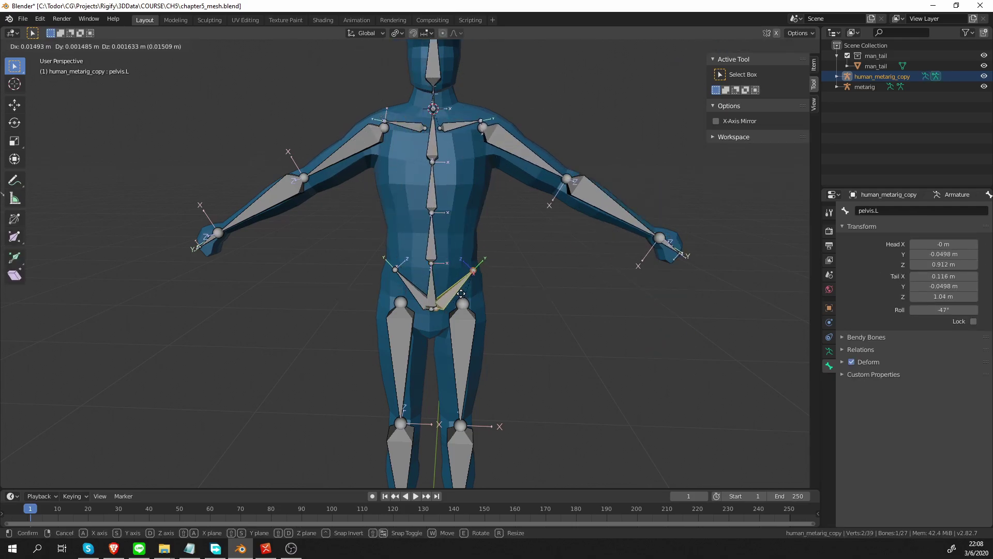
key("ctrl+p")
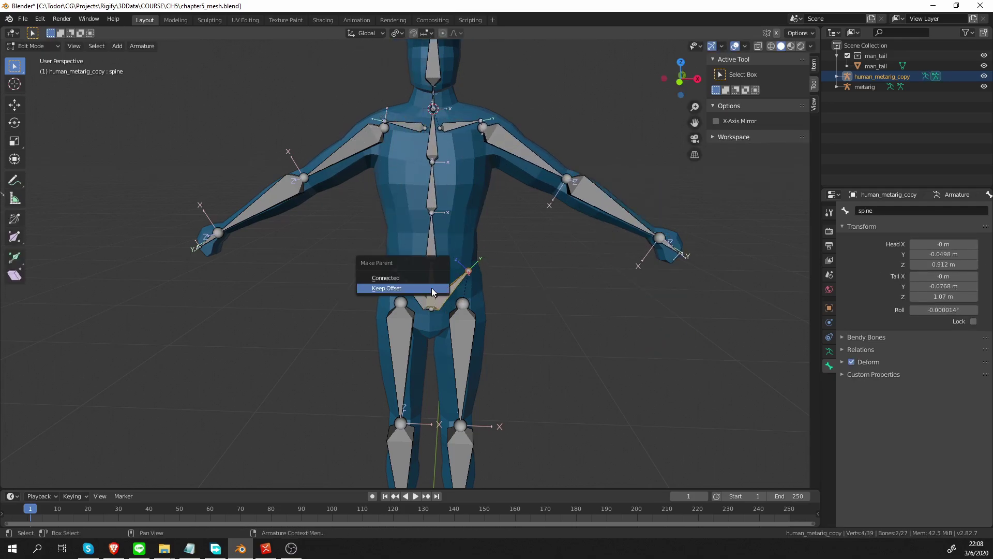
left_click(432, 288)
- In Edit Mode, parent the pelvis.R bone to spine with Keep Offset
key("ctrl+Tab")
scroll(432, 288, "down", 4)
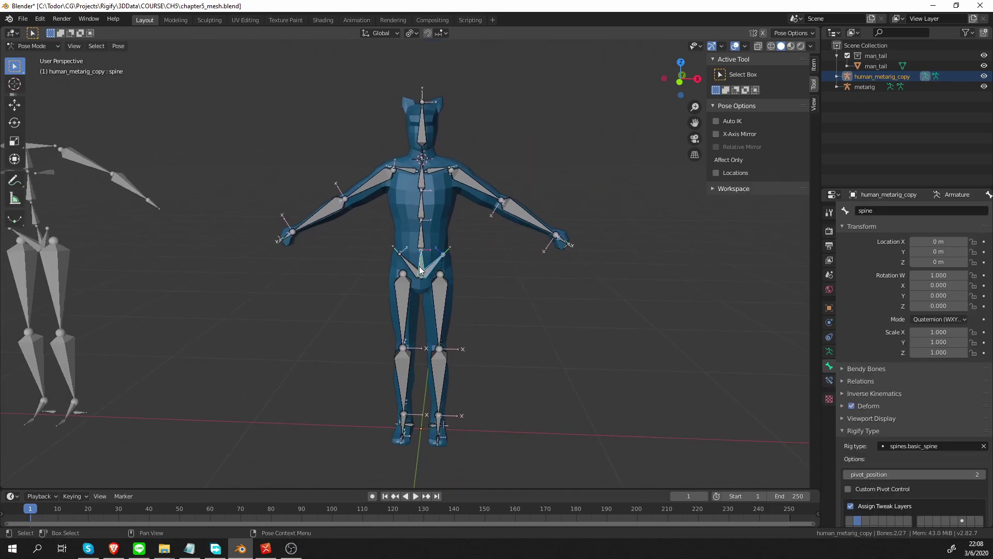
key("ctrl+Tab")
scroll(433, 256, "up", 4)
key("ctrl+p")
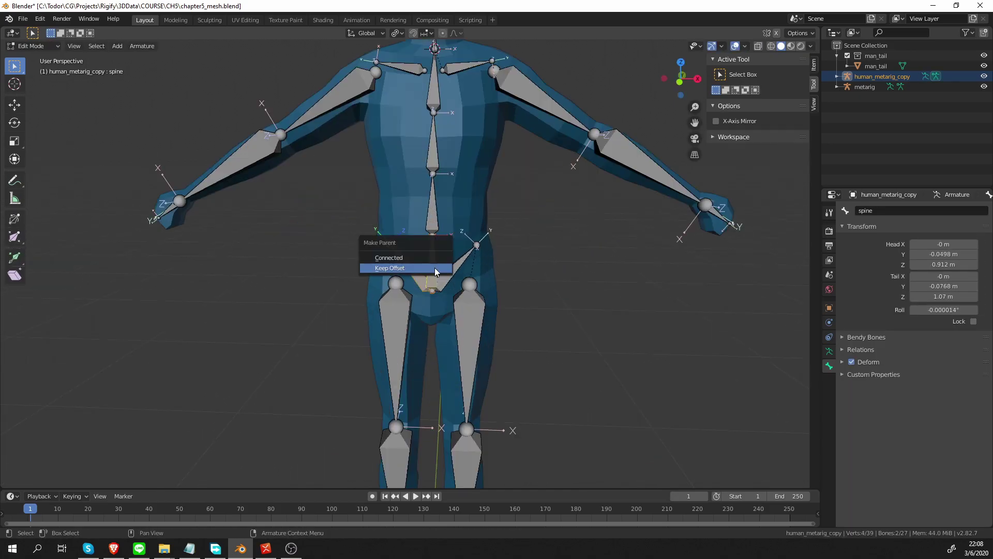
left_click(413, 270)
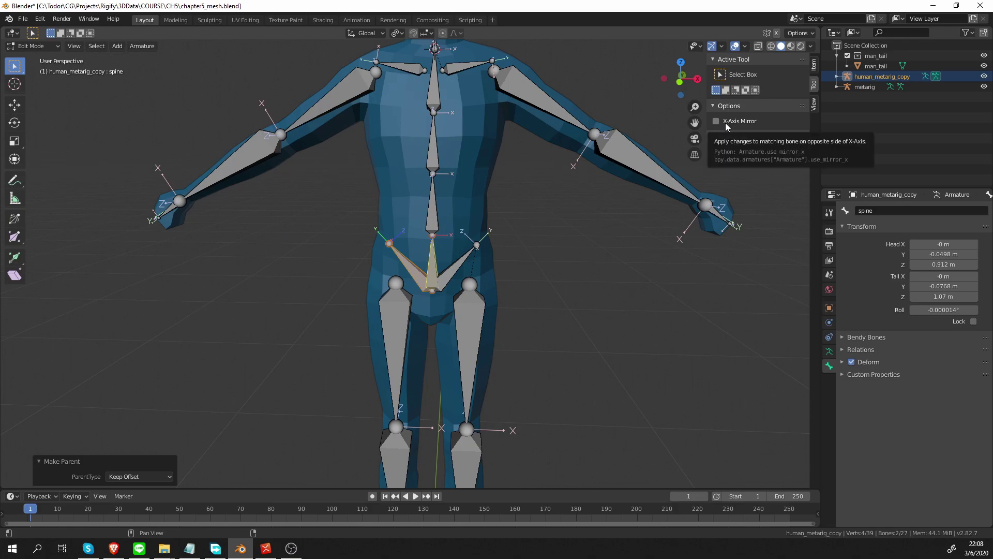
- In Pose Mode, check the upper-body hierarchy with a trial rotation near the neck and head, cancelling it
key("ctrl+Tab")
middle_click_drag(437, 77, 437, 234, "shift")
left_click(447, 206)
left_click(442, 165)
key("e")
right_click(460, 158)
- Return to Edit Mode and parent the collar.R bone to spine.003 with Keep Offset
key("ctrl+Tab")
left_click(468, 201)
left_click(410, 186)
scroll(411, 194, "up", 2)
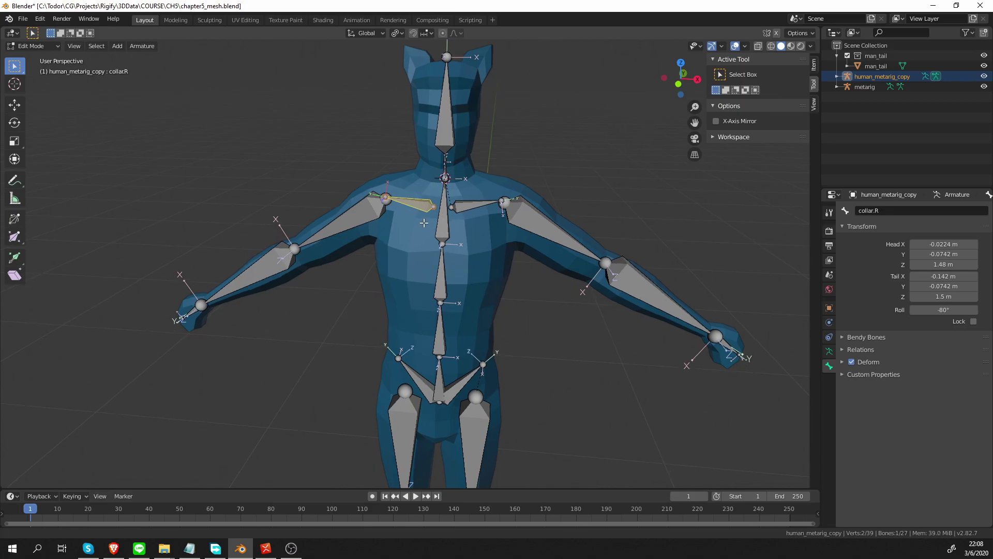
left_click(459, 197, "shift")
left_click(406, 184)
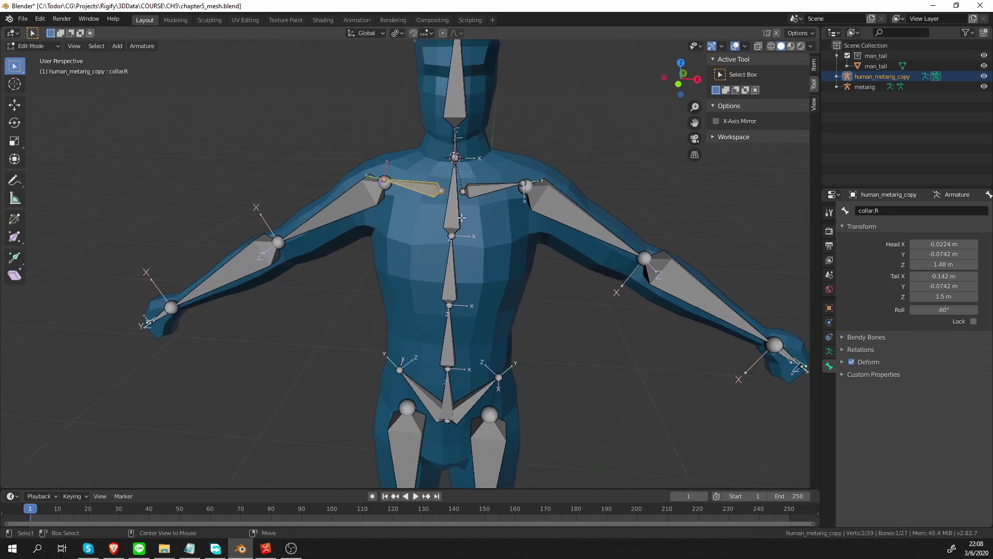
left_click(461, 217, "shift")
key("ctrl+p")
left_click(461, 217)
- Parent the upper_arm.R bone to collar.R with Keep Offset
left_click(339, 200)
left_click(398, 183, "shift")
key("ctrl+p")
left_click(397, 183)
scroll(397, 176, "down", 4)
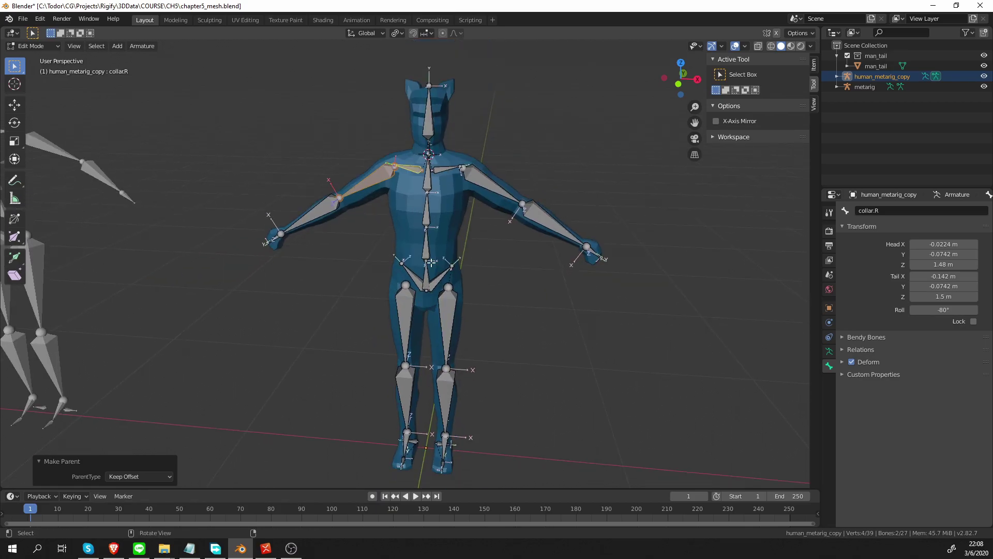
- In Pose Mode, make a trial rotation of the spine bone to check which bones follow, and cancel it
key("Tab")
left_click_drag(401, 218, 427, 220, "alt")
left_click(427, 283)
key("e")
right_click(471, 329)
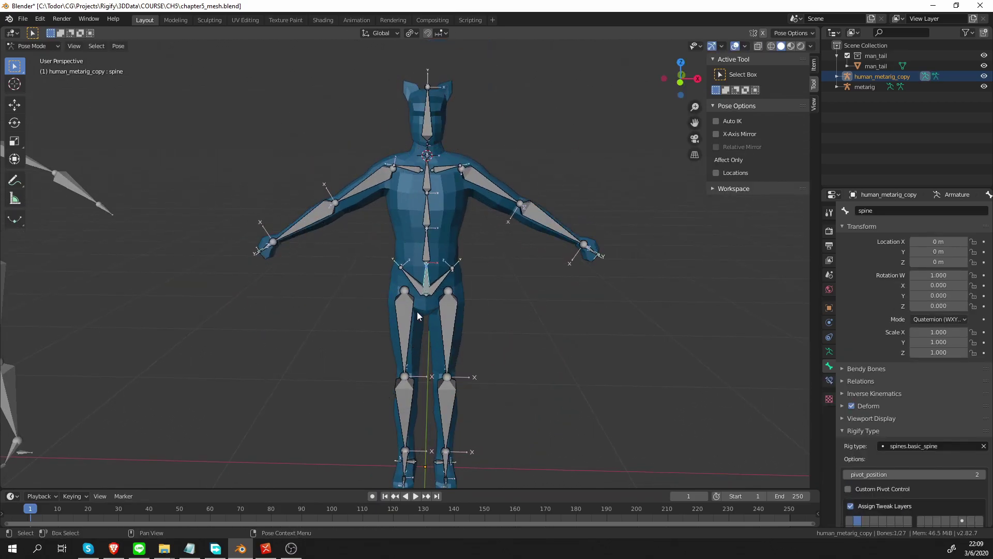
- In Edit Mode, parent the thigh.R bone to pelvis.R, repeating the Keep Offset parenting
key("Tab")
left_click(406, 322)
left_click(407, 279, "shift")
key("shift+r")
- In Pose Mode, verify the complete hierarchy with trial rotations of spine, collar.L and spine.003, cancelling each one
key("Tab")
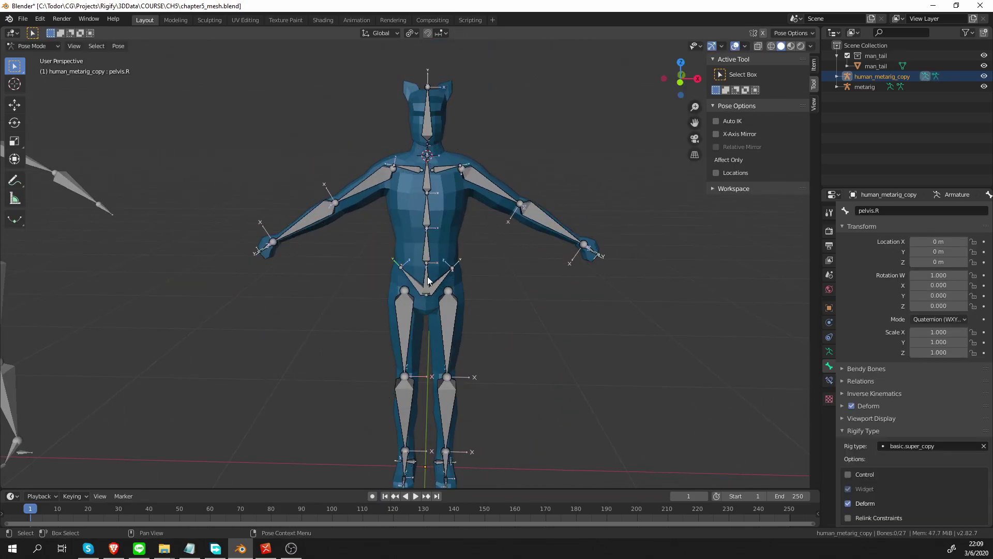
left_click(427, 284)
key("r")
right_click(432, 308)
left_click(445, 168)
key("r")
right_click(449, 159)
left_click(411, 168)
left_click(427, 175)
key("r")
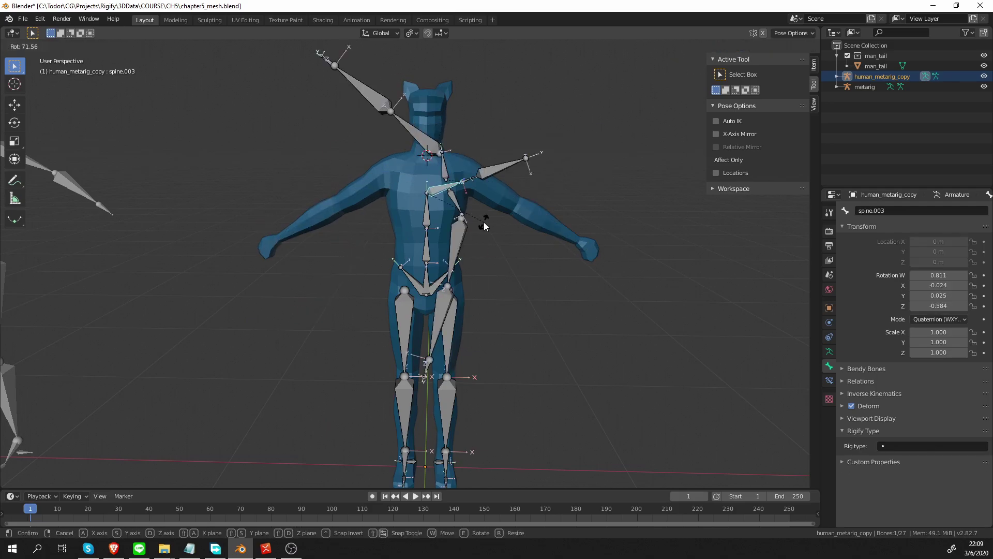
right_click(483, 230)
- Switch to Object Mode and generate the Rigify rig from human_metarig_copy
middle_click_drag(484, 251, 492, 174)
scroll(491, 174, "down", 3)
left_click_drag(481, 181, 464, 187, "alt")
key("ctrl+Tab")
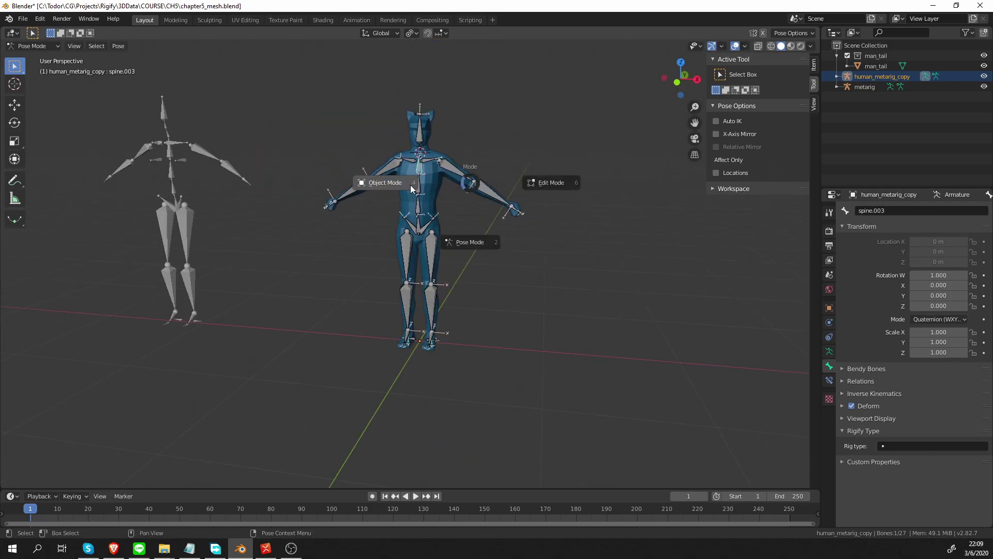
left_click(410, 185)
left_click(829, 352)
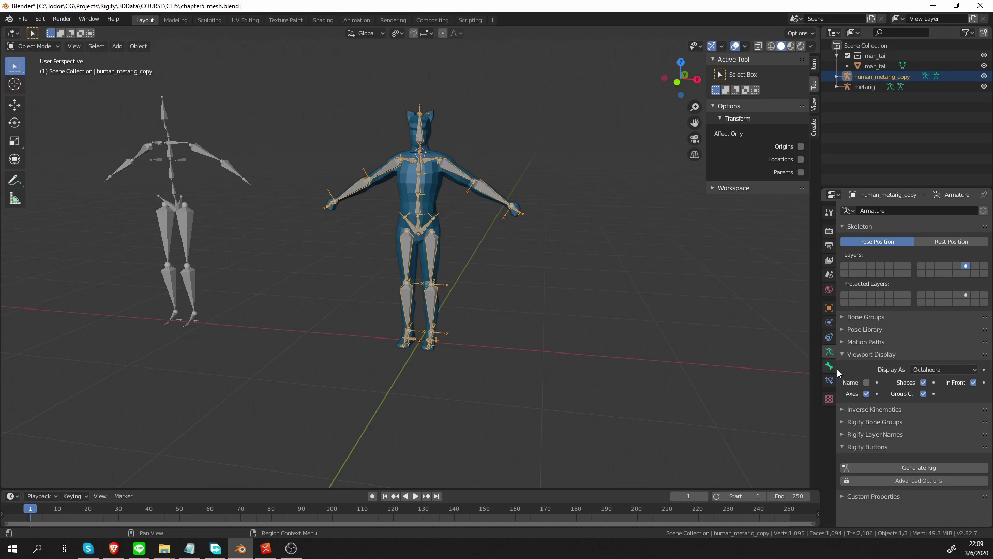
left_click(909, 467)
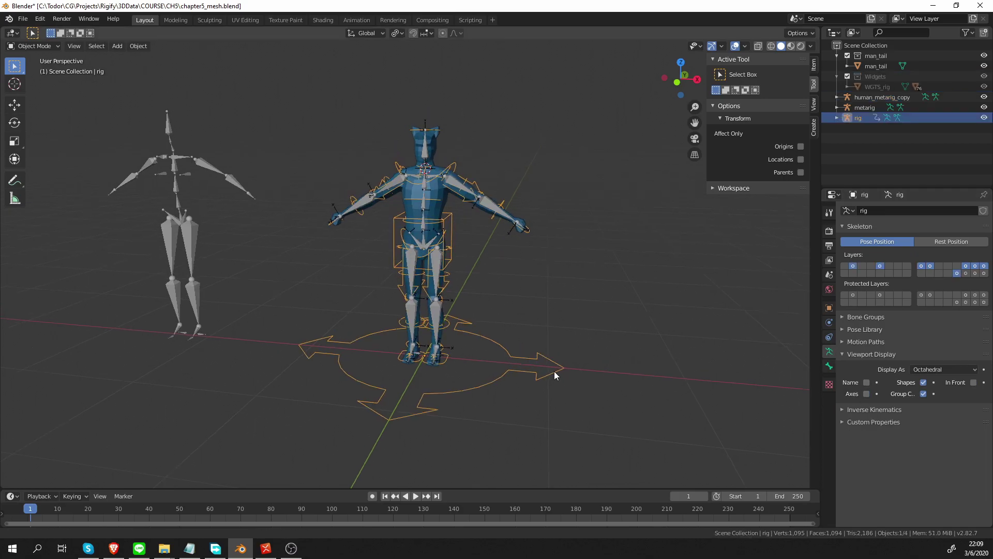
- Hide the human_metarig_copy and metarig armatures so only the mesh and the generated rig are displayed
scroll(485, 221, "up", 2)
scroll(485, 221, "up", 2)
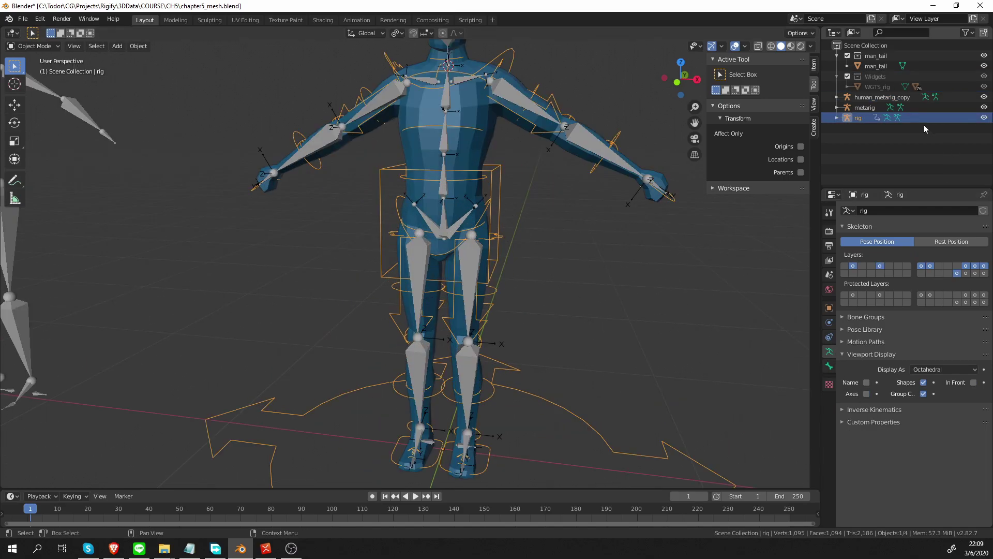
left_click(984, 98)
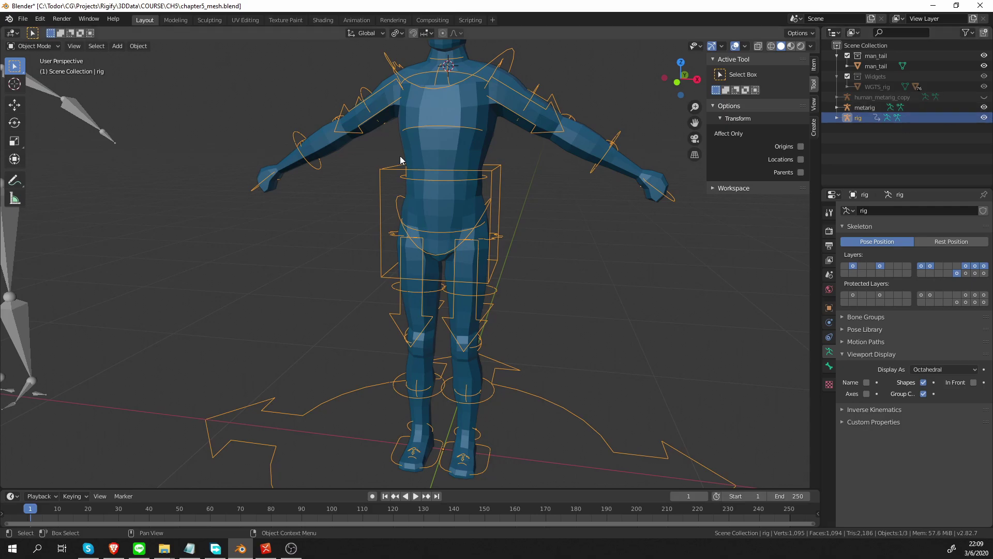
scroll(588, 166, "down", 2)
left_click(984, 107)
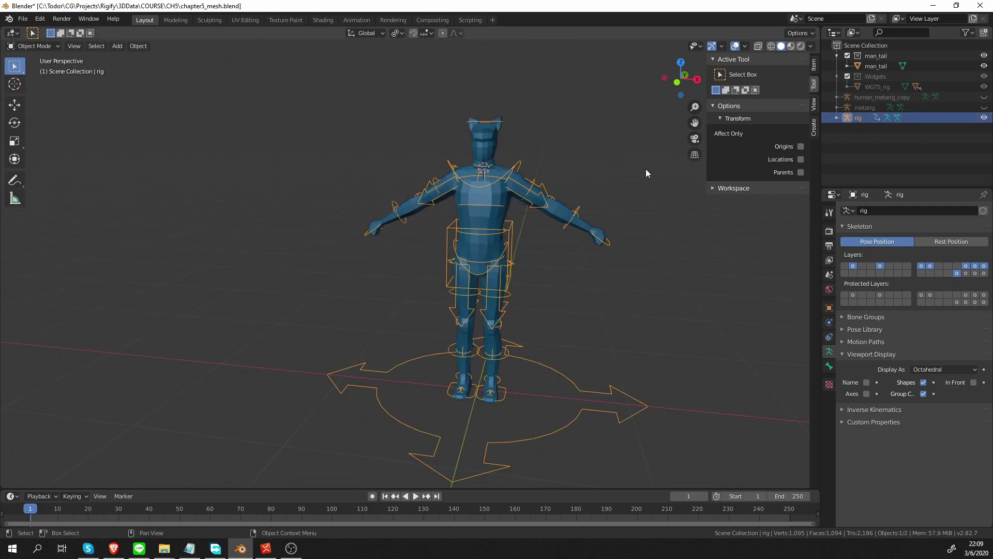
- Unhide human_metarig_copy, select it and enter Edit Mode
scroll(592, 232, "up", 2)
left_click(611, 236)
mouse_move(610, 235)
middle_mouse_down()
mouse_move(610, 250)
mouse_move(596, 248)
middle_mouse_up()
scroll(573, 154, "up", 1)
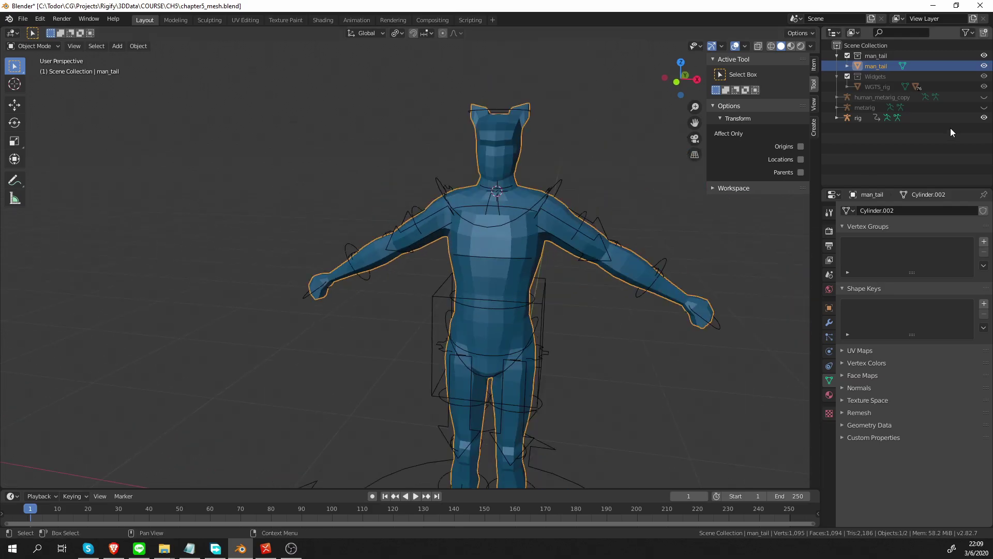
left_click(983, 97)
middle_click_drag(529, 100, 534, 170)
scroll(502, 274, "down", 2)
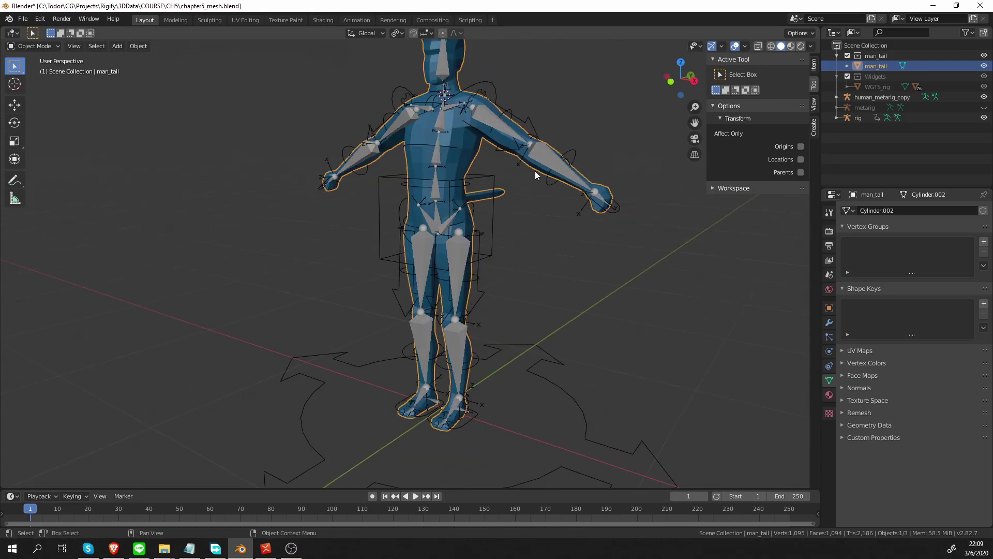
left_click(546, 164)
middle_click_drag(641, 166, 616, 186)
key("ctrl+Tab")
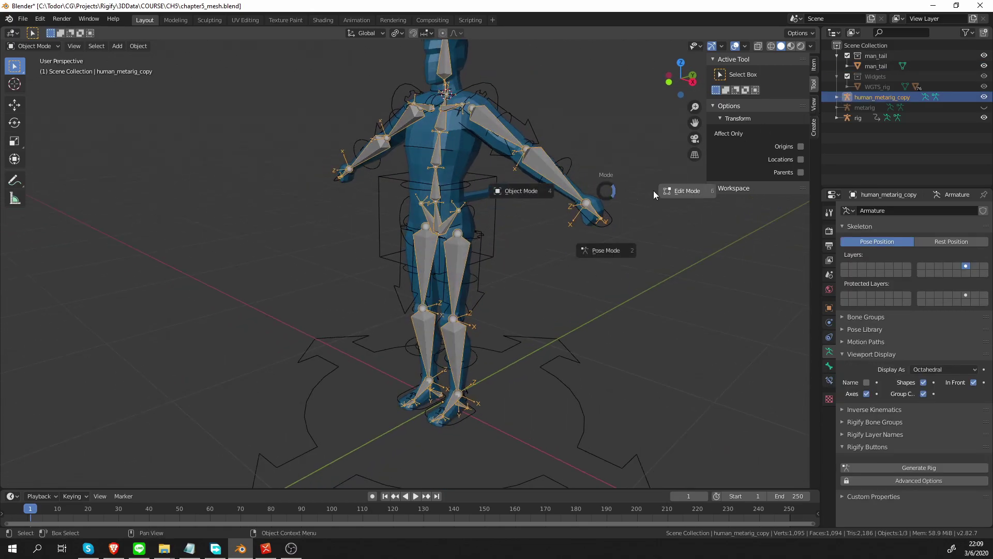
left_click(720, 233)
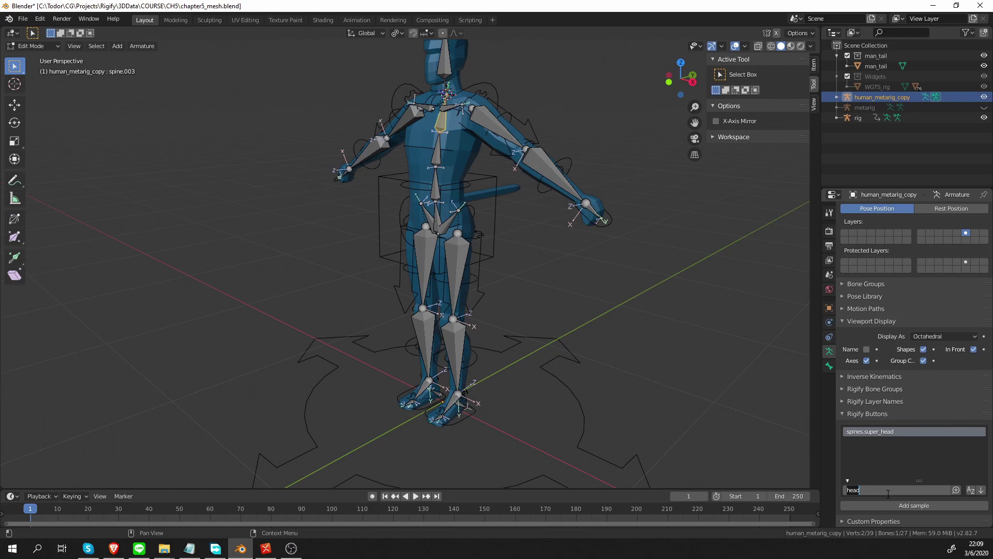
- Filter the Rigify samples by "tail", add the spines.basic_tail sample and view the armature from the right side
type("tail")
key("Return")
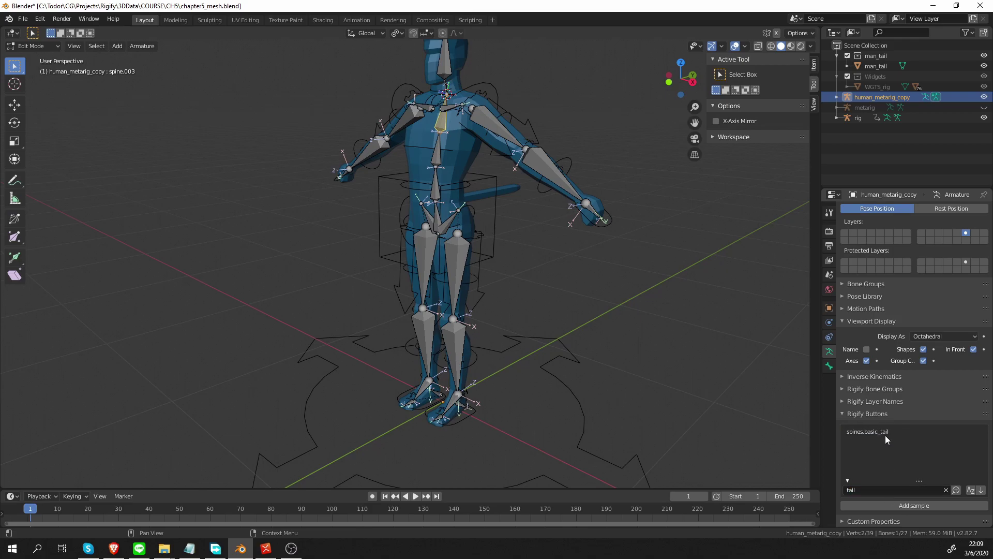
left_click(885, 432)
left_click(905, 501)
key("KP_1")
key("KP_3")
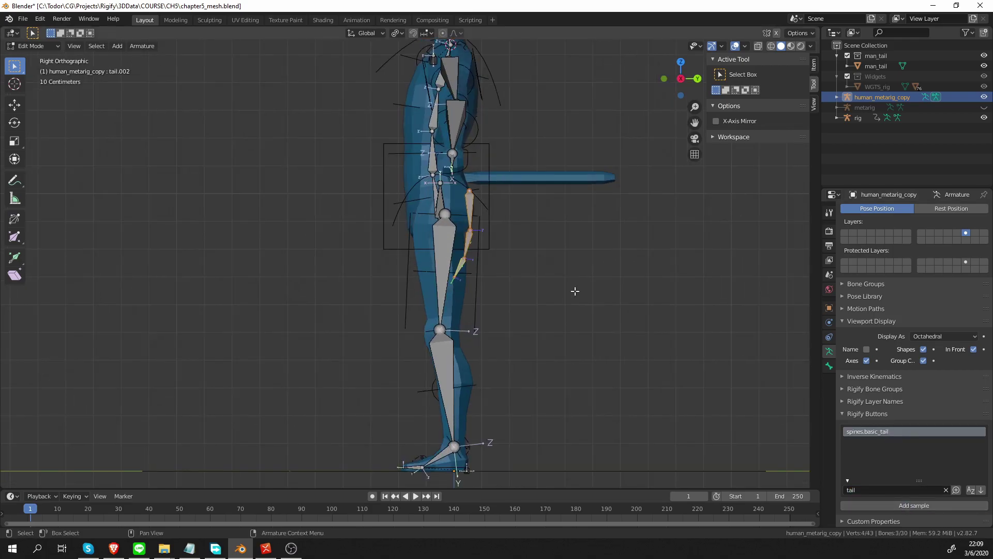
- Rotate the tail bones by about -92° and move them into the base of the character's tail
middle_click_drag(575, 292, 434, 407)
key("e")
right_click(414, 127)
scroll(398, 156, "down", 1)
key("e")
left_click(377, 195)
key("w")
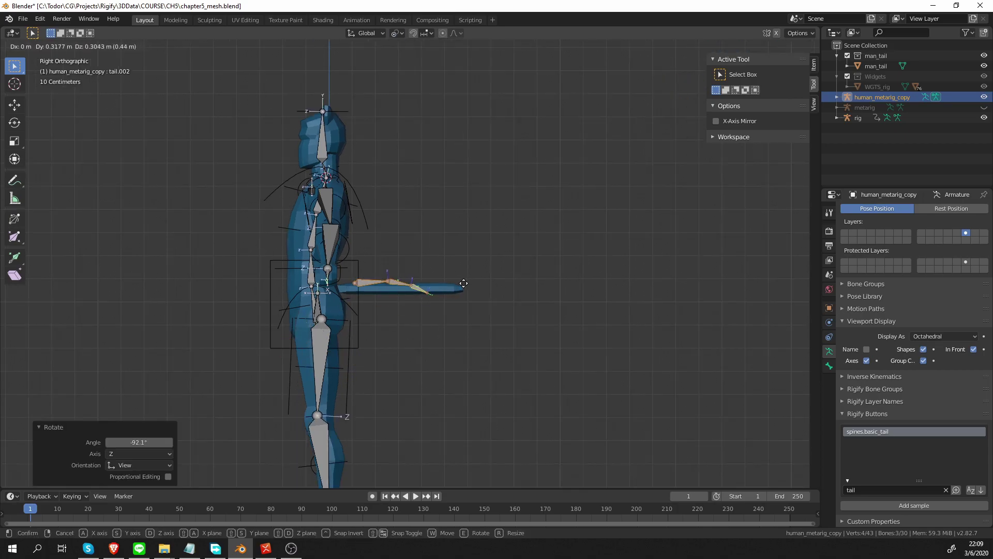
left_click(446, 285)
scroll(414, 287, "up", 3)
left_click(332, 300)
key("w")
left_click(321, 308)
- Move the joints of the three tail bones so the chain lies straight along the centre of the mesh's tail
left_click(412, 314)
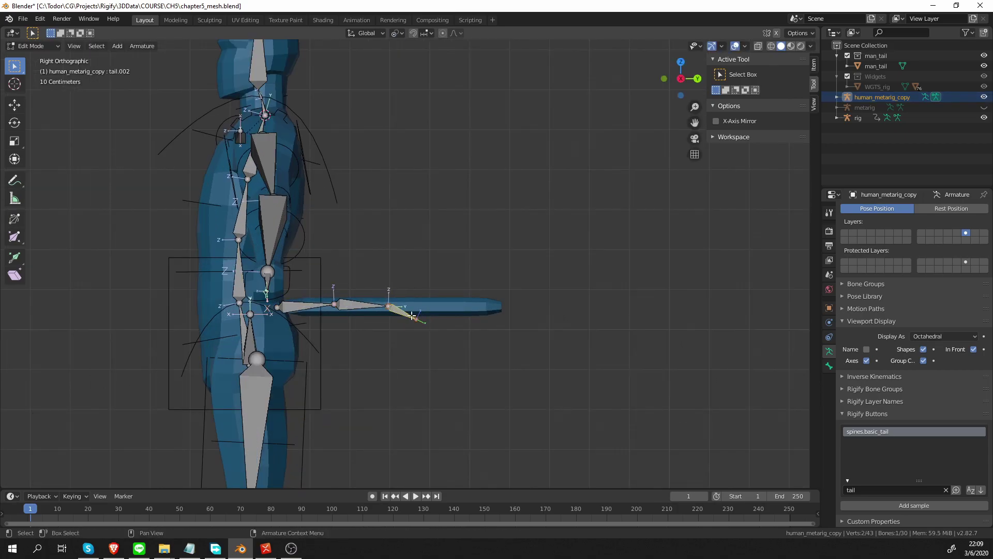
left_click(416, 319)
right_click_drag(417, 319, 424, 307, "alt")
left_click(389, 307)
right_click_drag(389, 306, 386, 307, "alt")
left_click(335, 306)
right_click_drag(335, 306, 336, 310, "alt")
- Extrude a fourth tail bone about 0.16 m long to the tail's tip and move the joint before it 0.0142 m along Y
left_click(427, 306)
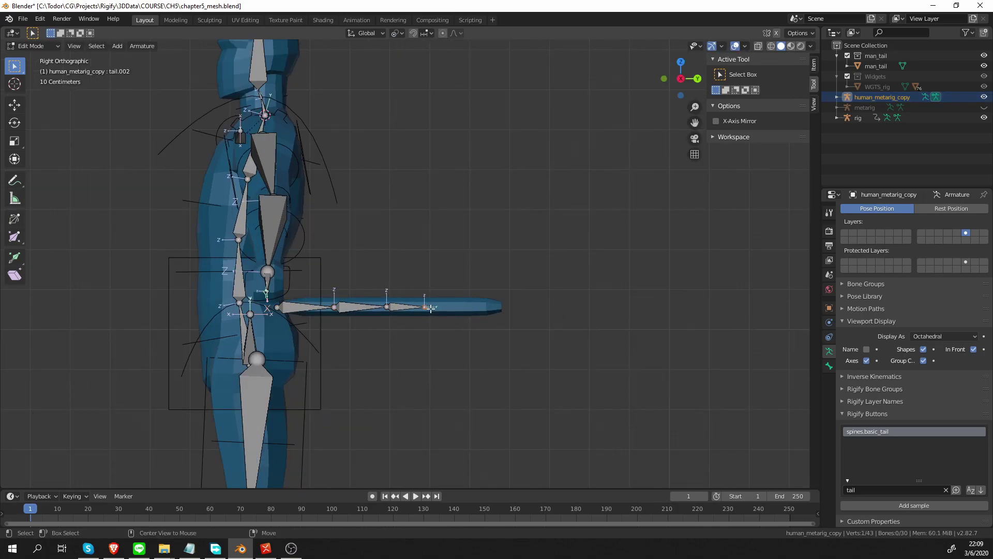
key("e")
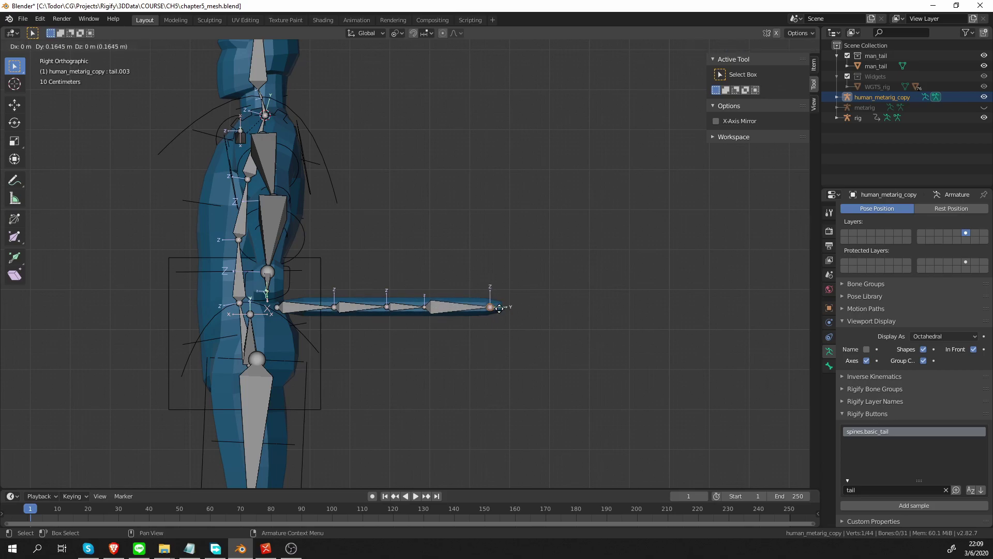
left_click(495, 313)
left_click(422, 309)
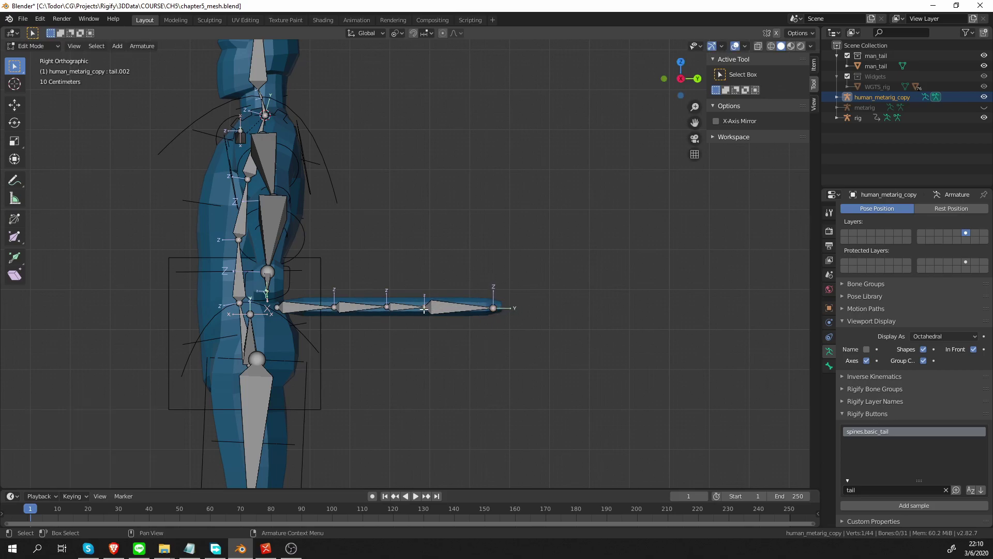
key("g")
key("y")
left_click(414, 319)
middle_click_drag(414, 319, 388, 324, "ctrl")
middle_click_drag(382, 453, 401, 389)
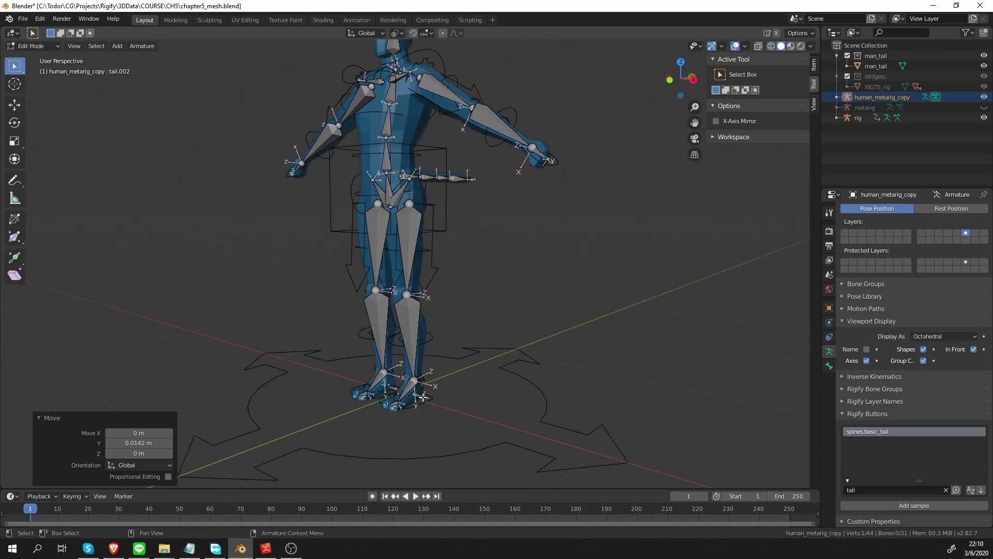
scroll(410, 259, "up", 3)
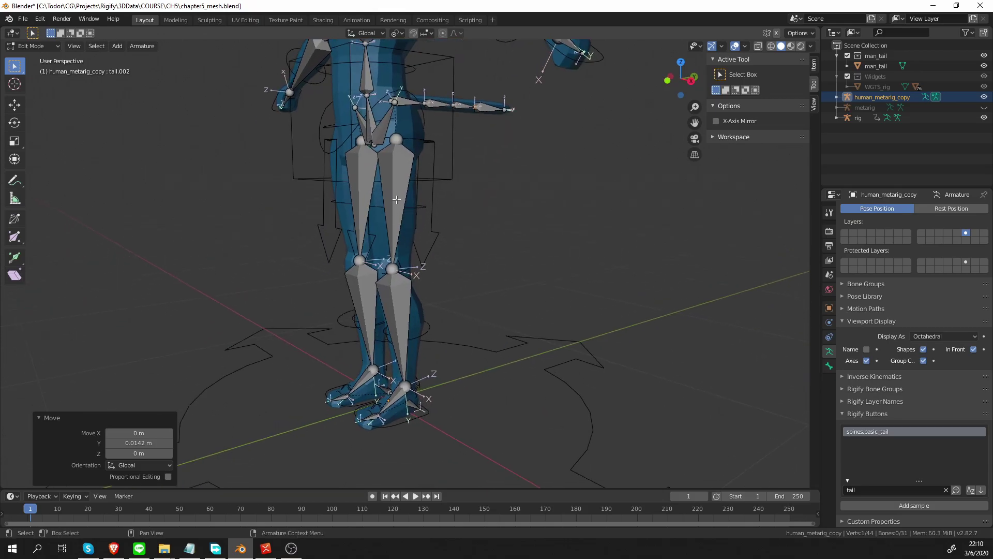
- Undo the last tail joint move and the extrusion of the fourth tail bone
middle_click_drag(401, 419, 397, 294)
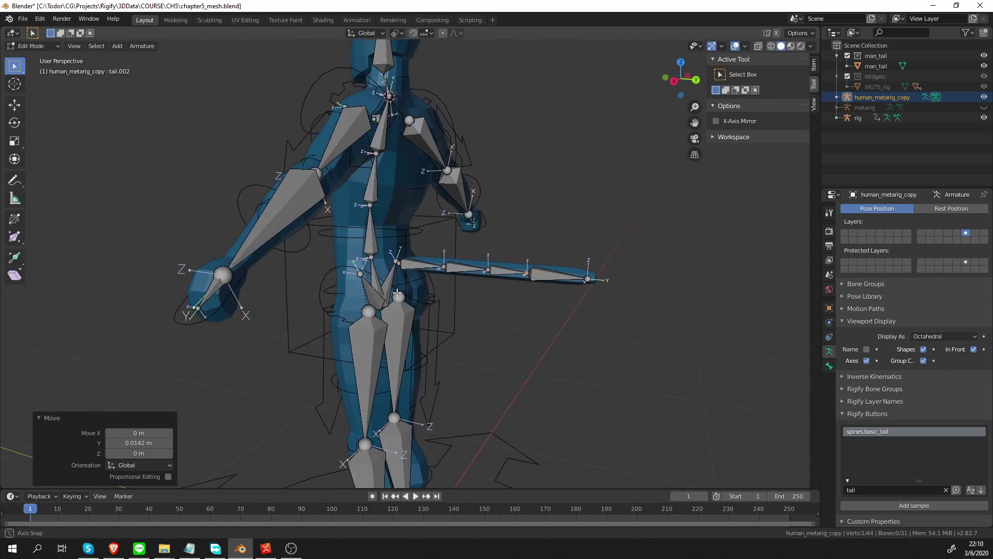
scroll(396, 293, "up", 4)
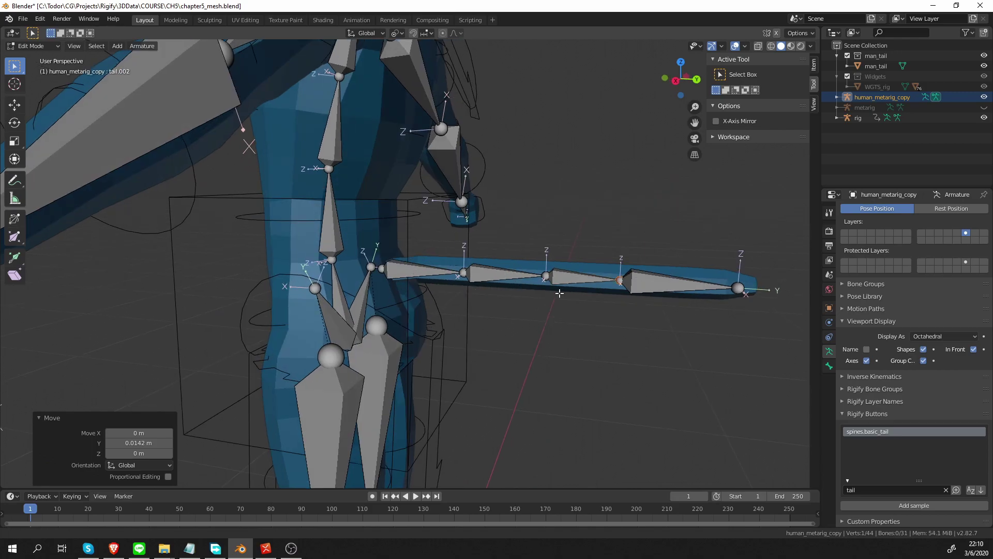
middle_click_drag(559, 293, 520, 294, "shift")
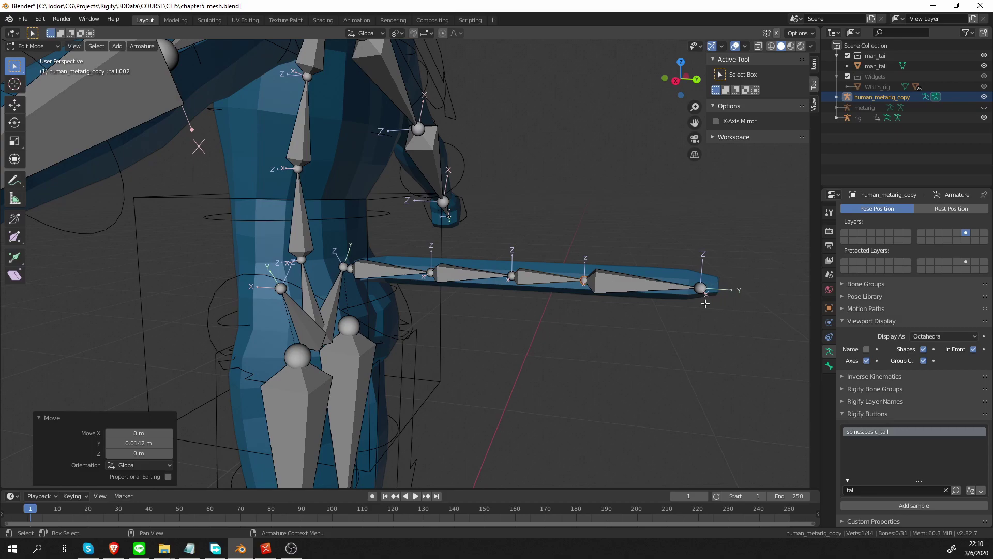
scroll(675, 314, "down", 1)
middle_click_drag(640, 334, 631, 328)
scroll(636, 310, "up", 2)
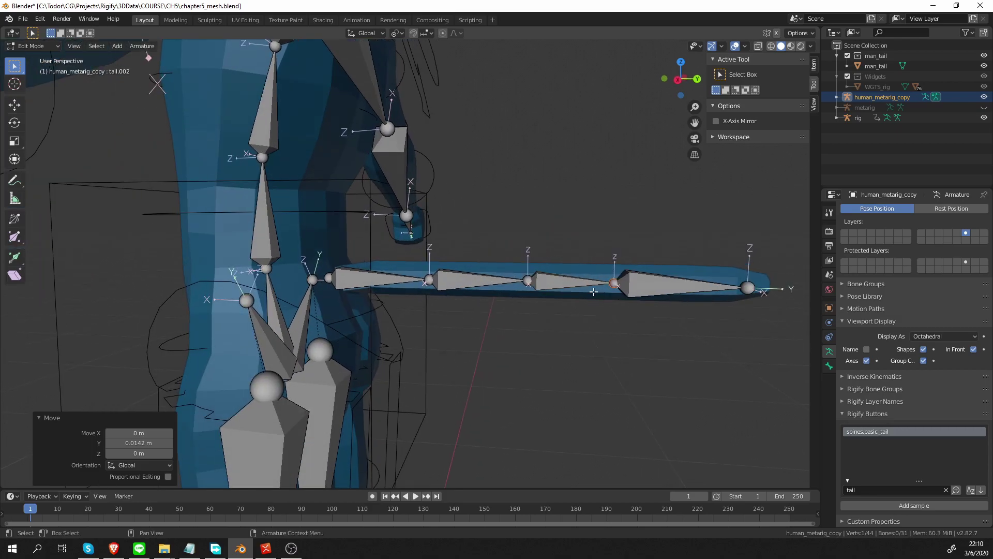
middle_click_drag(643, 290, 624, 286, "shift")
key("ctrl+z")
key("ctrl+z")
- From the right side, move the third tail bone's end joint 0.00976 m along Y and -0.0013 m along Z
key("KP_3")
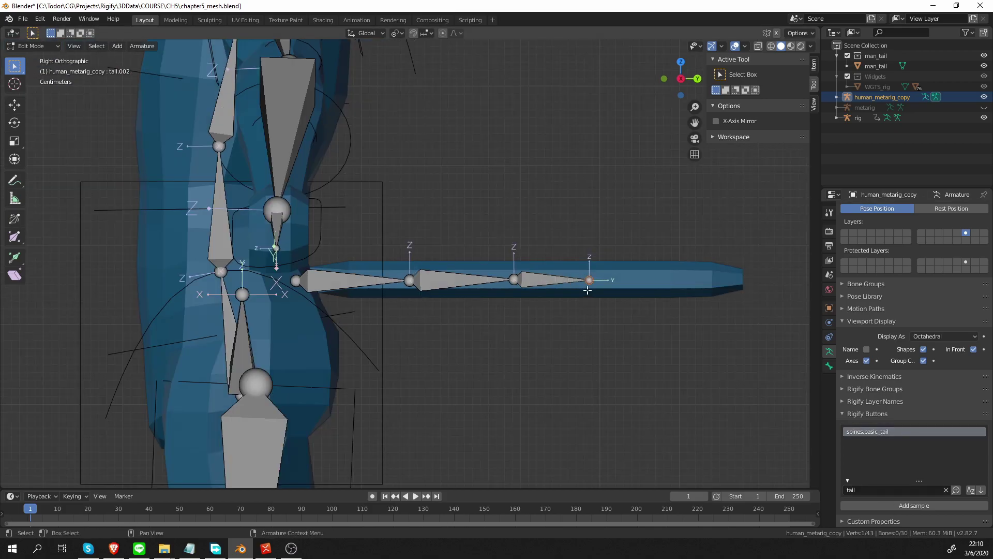
key("g")
left_click(606, 287)
- Extrude a fourth tail bone to the tip of the tail and move it about 0.01 m along Y
key("e")
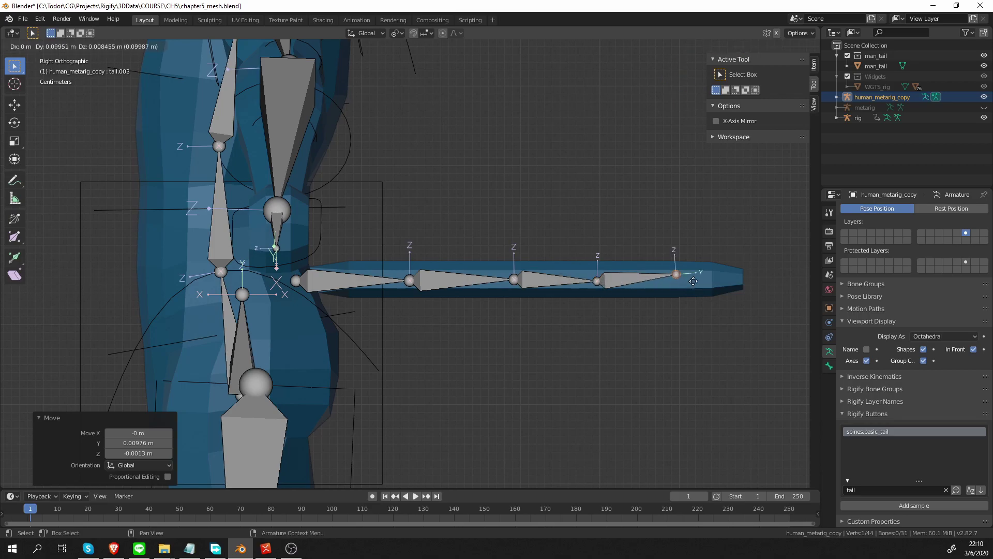
left_click(746, 288)
left_click(603, 283, "shift")
key("g")
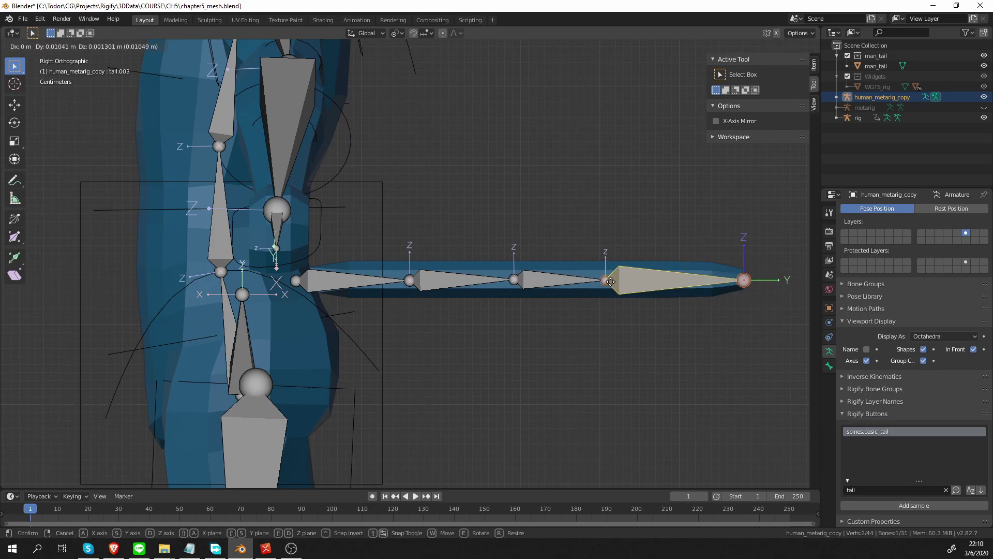
left_click(610, 282)
- Parent the first tail bone to the spine bone with Keep Offset
middle_click_drag(504, 313, 460, 323)
key("ctrl+Tab")
middle_click_drag(370, 275, 419, 277, "shift")
left_click(421, 323)
left_click(411, 258)
key("Tab")
left_click(350, 286, "shift")
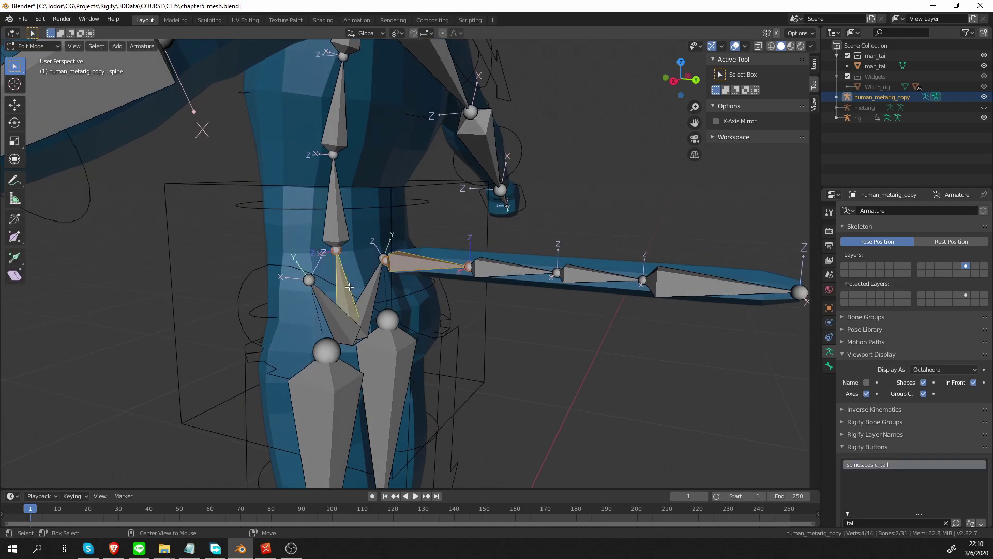
key("ctrl+p")
left_click(352, 289)
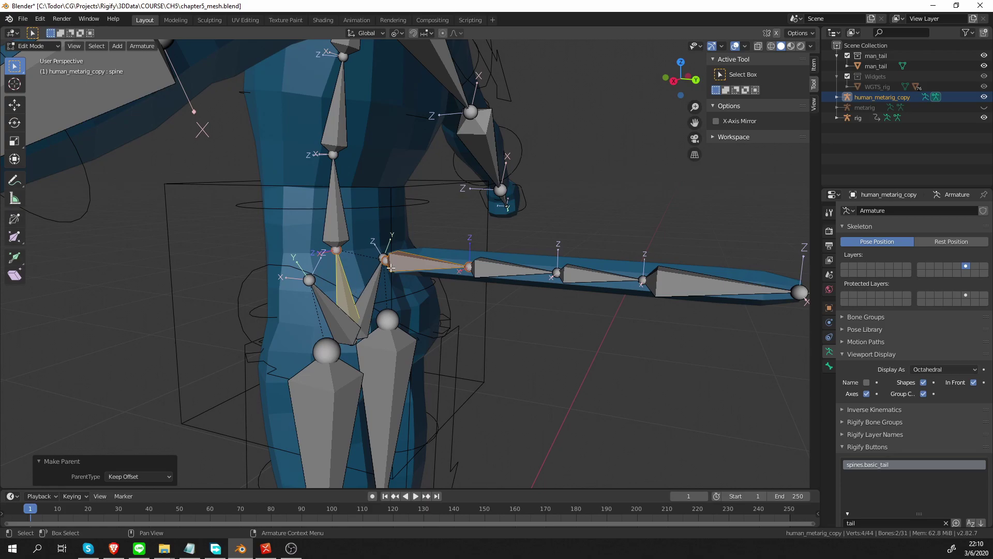
- Review the Rigify type options of the first tail bone in Pose Mode
key("Tab")
left_click(403, 262)
middle_click_drag(404, 264, 431, 276)
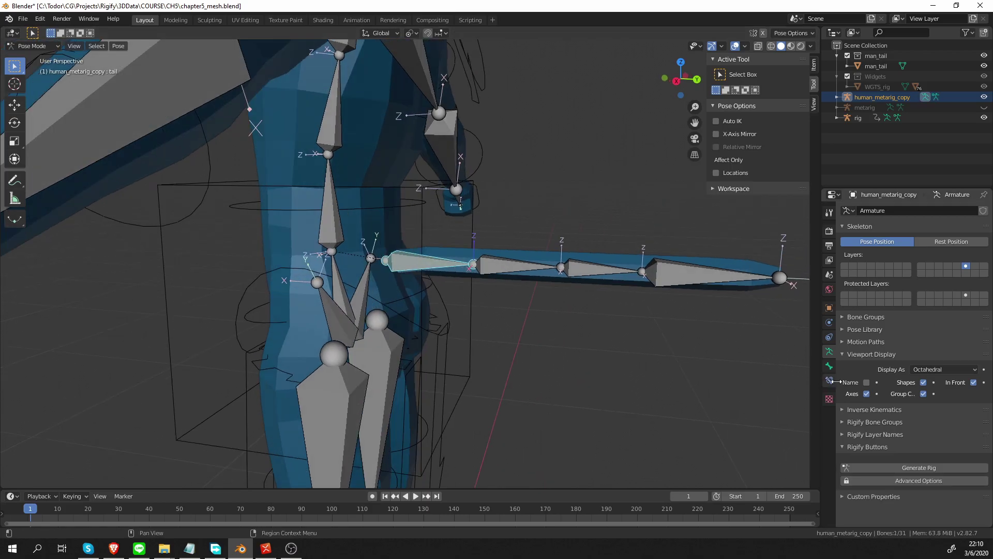
left_click(829, 366)
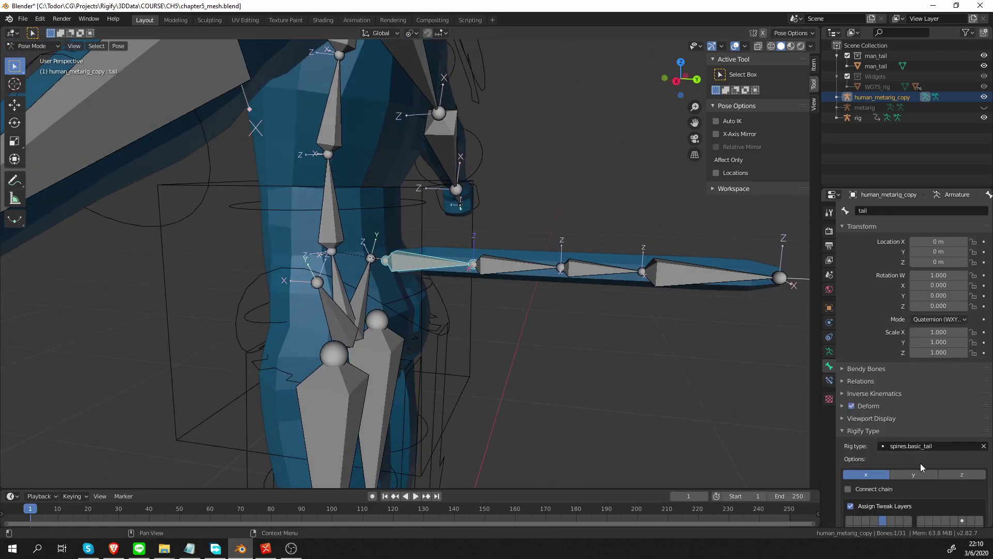
scroll(920, 463, "down", 2)
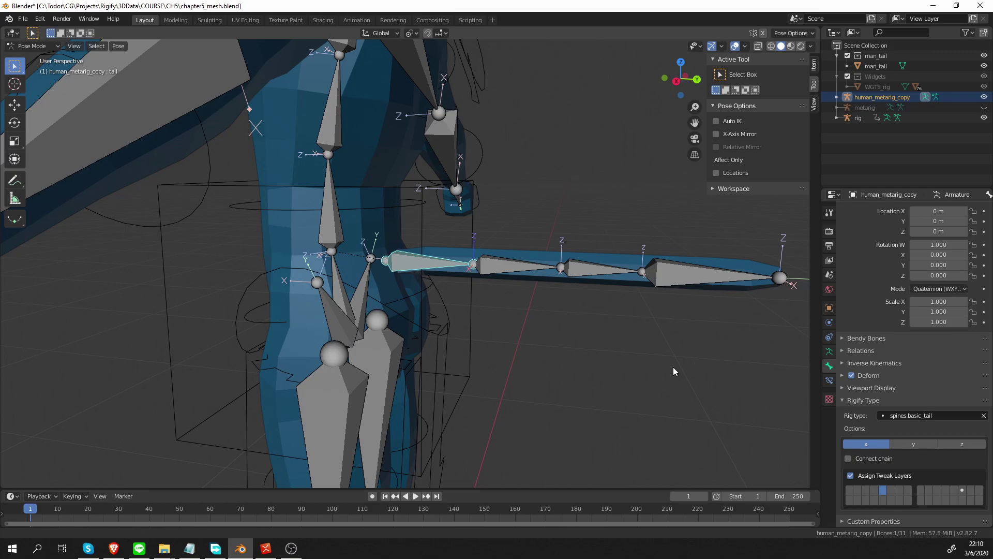
- Add a single bone to the meta-rig in Edit Mode, viewed from the front
key("KP_1")
scroll(393, 104, "up", 4)
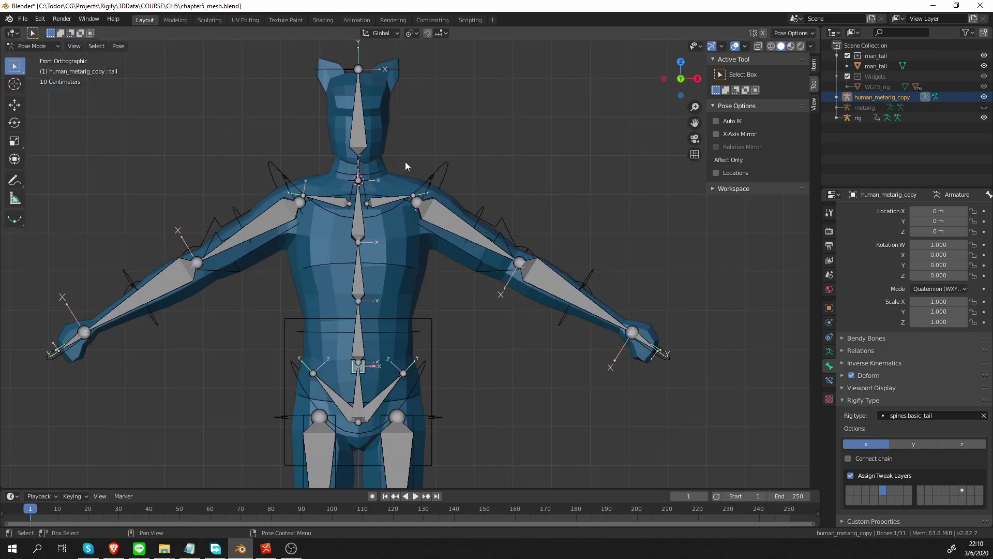
left_click(831, 355)
middle_click_drag(505, 364, 488, 267, "shift")
scroll(474, 377, "down", 4)
middle_click_drag(441, 390, 444, 311, "shift")
right_click(447, 361)
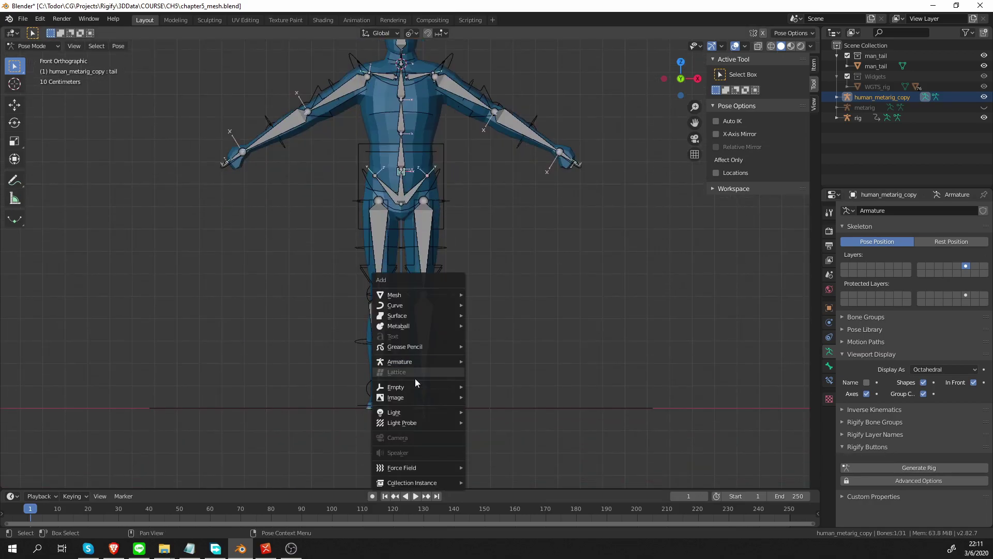
key("Tab")
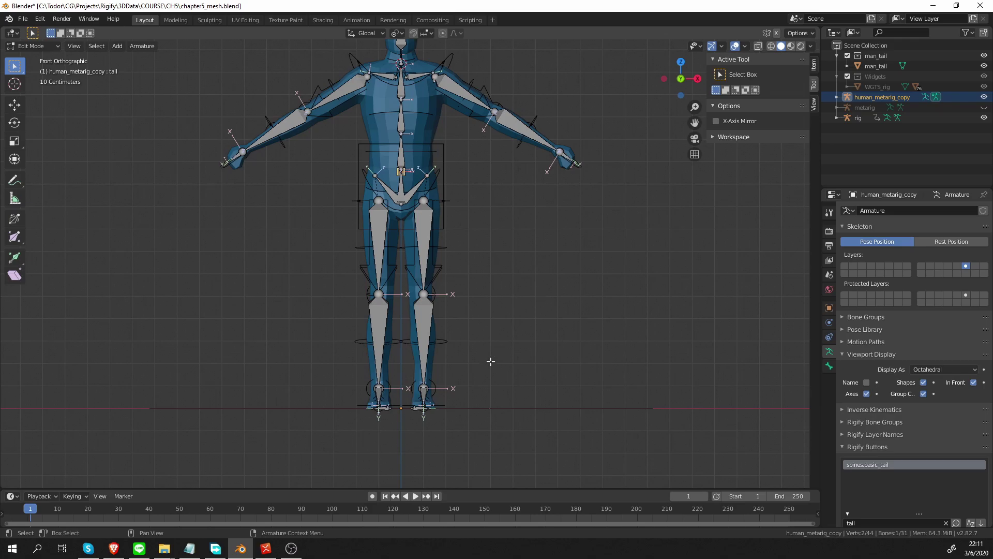
middle_click_drag(491, 358, 508, 361, "shift")
key("shift+a")
- Move the new bone about 0.17 m along X and 0.23 m along Z beside the head and rotate it 25.1°
scroll(452, 268, "up", 4)
key("g")
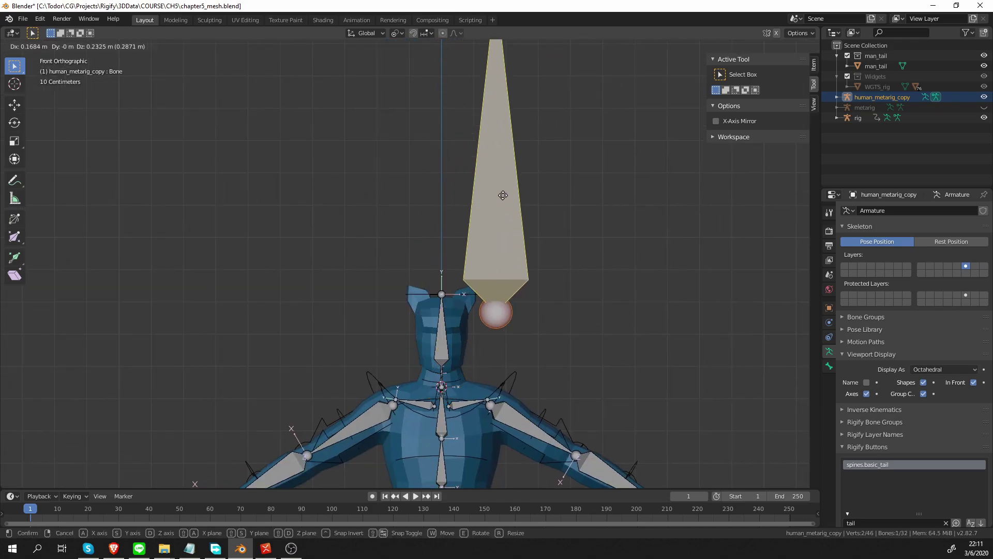
left_click(503, 195)
key("r")
left_click(543, 272)
scroll(885, 522, "down", 2)
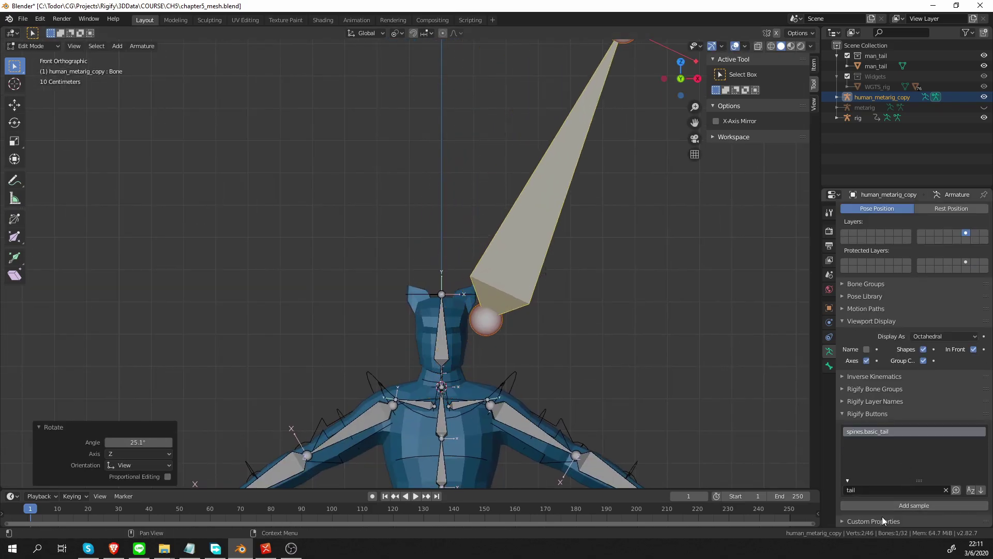
- Shrink the new bone by scaling it to 0.256 and again to 0.541
middle_click_drag(592, 228, 568, 239, "shift")
key("s")
left_click(511, 347)
scroll(475, 310, "up", 3)
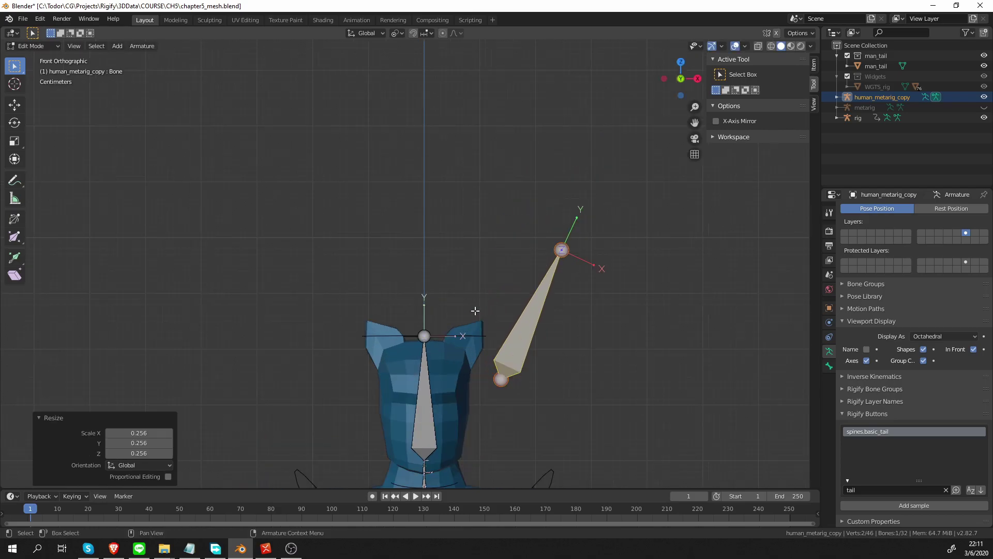
middle_click_drag(478, 320, 487, 249, "shift")
key("s")
left_click(577, 353)
- Move the new bone onto the character's left ear and scale it to 0.452
scroll(538, 282, "up", 2)
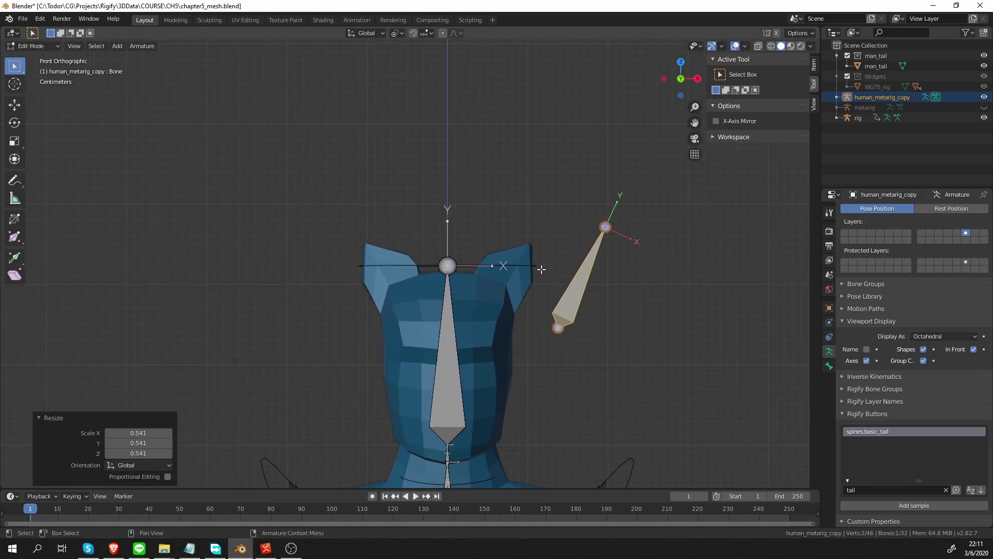
key("g")
left_click(576, 266)
key("s")
left_click(526, 294)
- Centre the bone inside the left ear and rotate it 10.4° to follow the ear's direction
key("w")
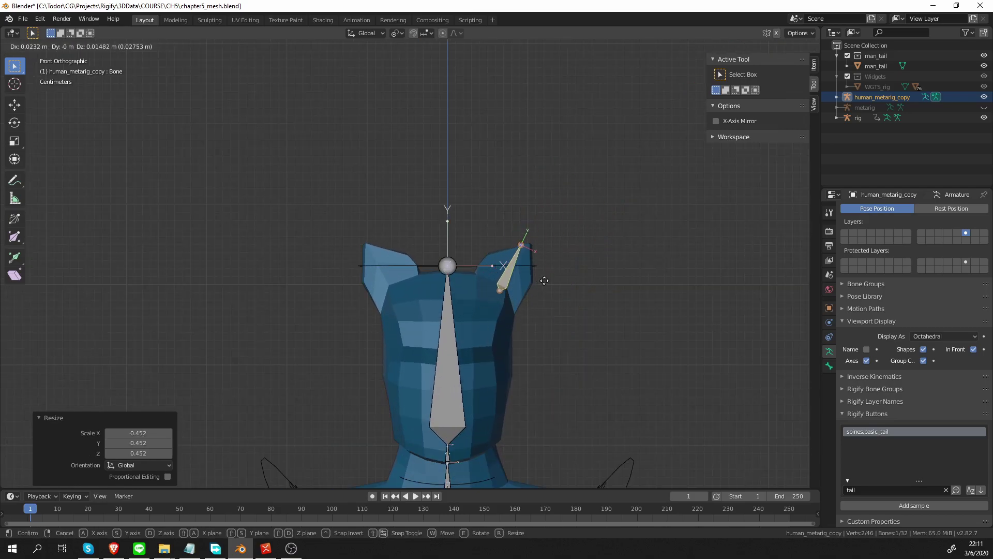
left_click(544, 280)
key("e")
left_click(549, 292)
- Subdivide the left ear bone with one cut
scroll(569, 278, "up", 2)
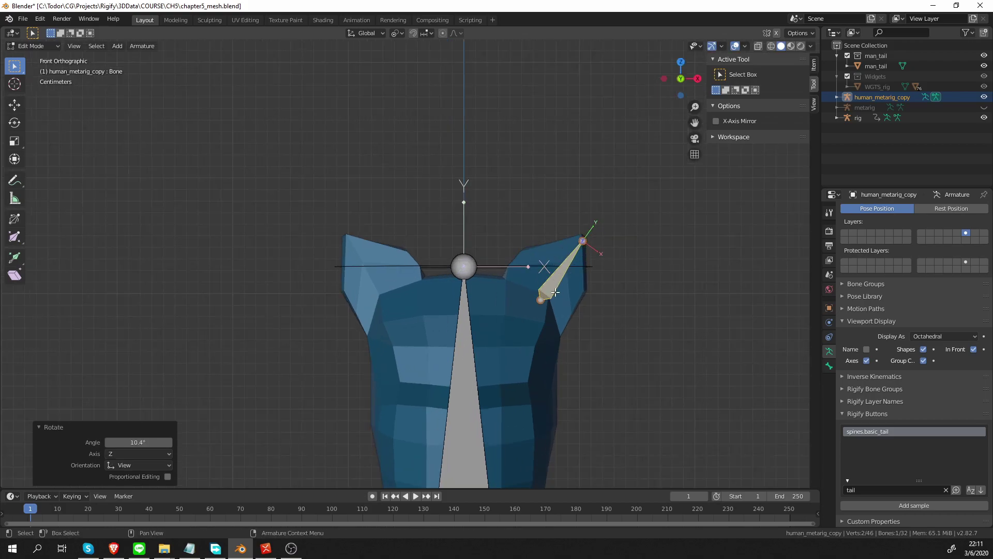
right_click(572, 267)
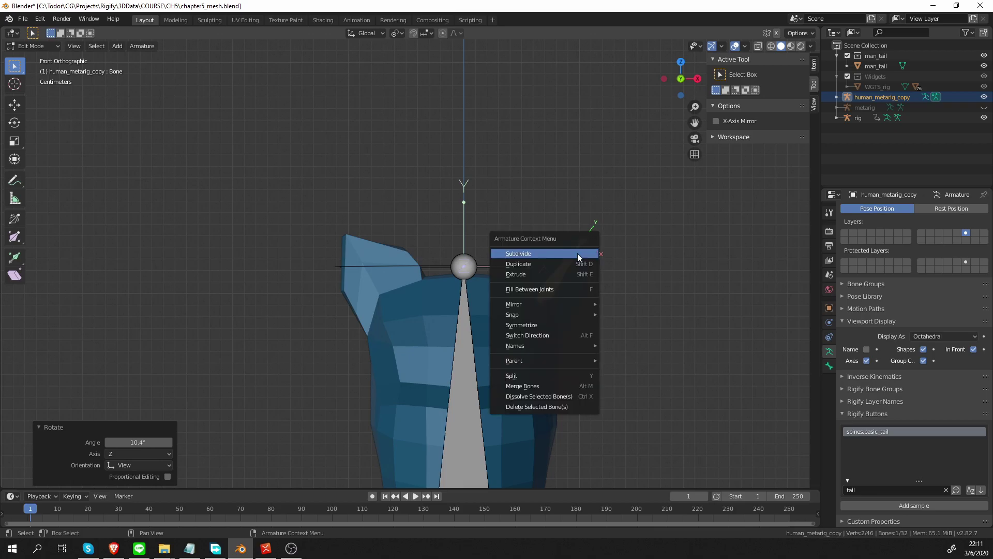
left_click(573, 253)
- Rename the lower ear bone as ear.L and the upper one as ear2.L
scroll(577, 274, "up", 2)
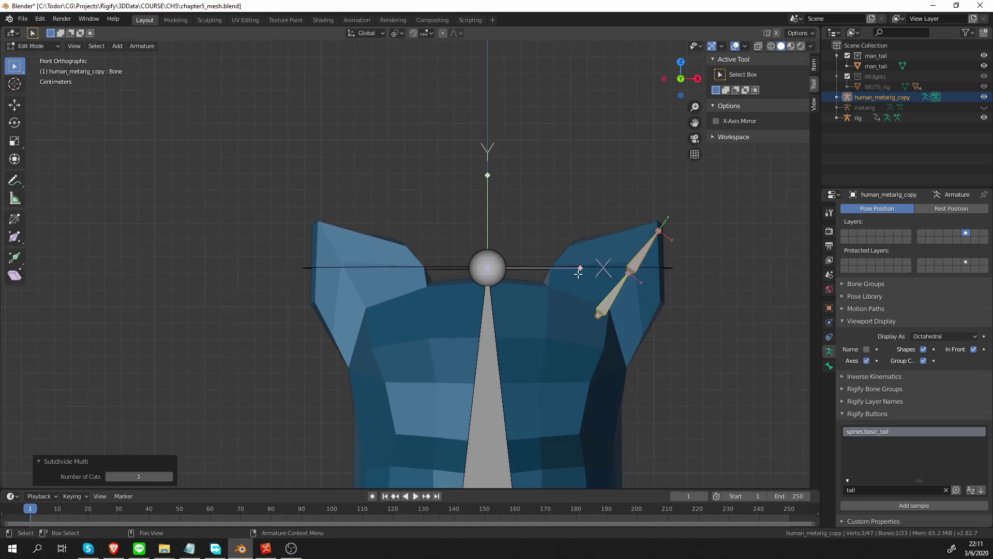
left_click(621, 292)
key("F2")
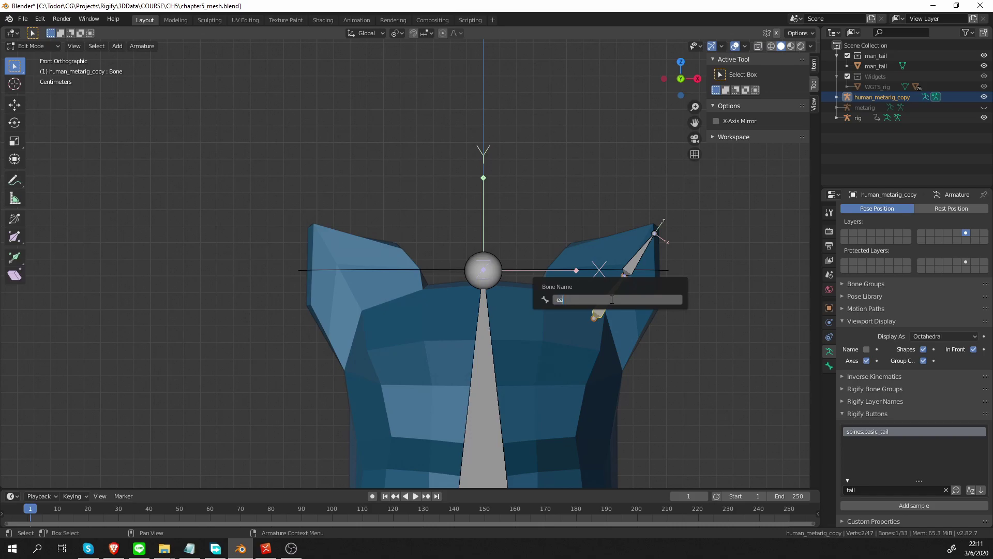
key("Return")
left_click(646, 261)
key("F2")
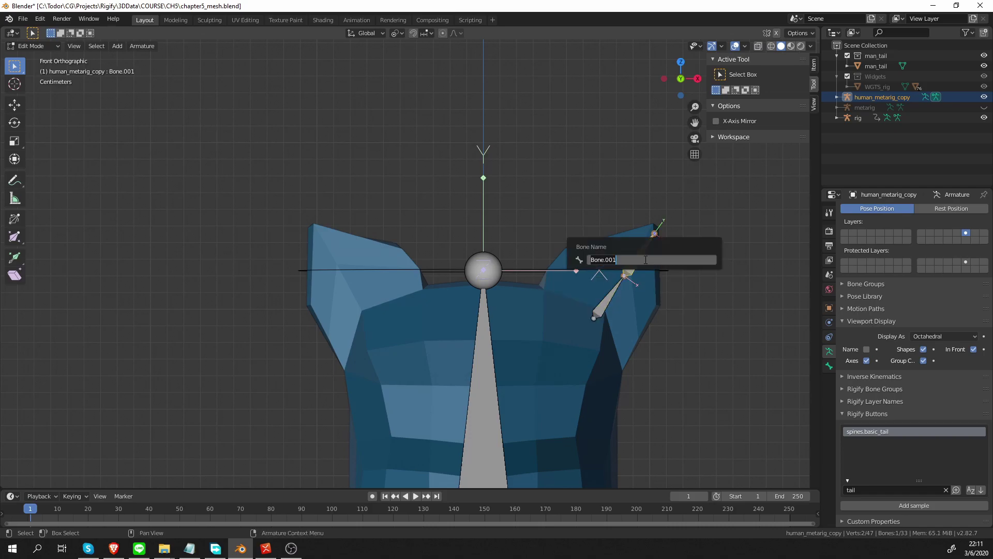
type("ear2.L")
key("Return")
- Set the Rigify rig type of the ear.L bone to limbs.simple_tentacle in Pose Mode
scroll(595, 285, "down", 1)
key("ctrl+Tab")
left_click(578, 293)
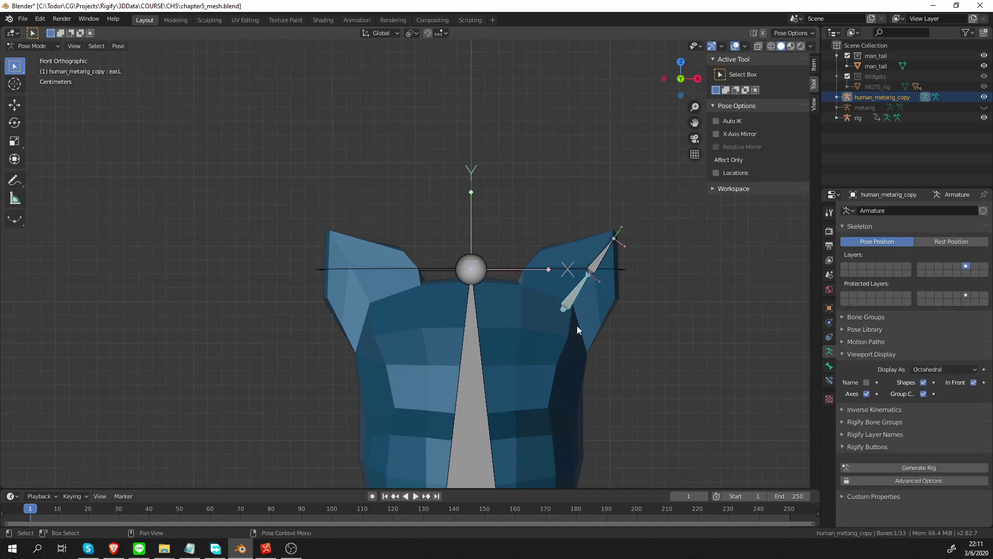
left_click(829, 365)
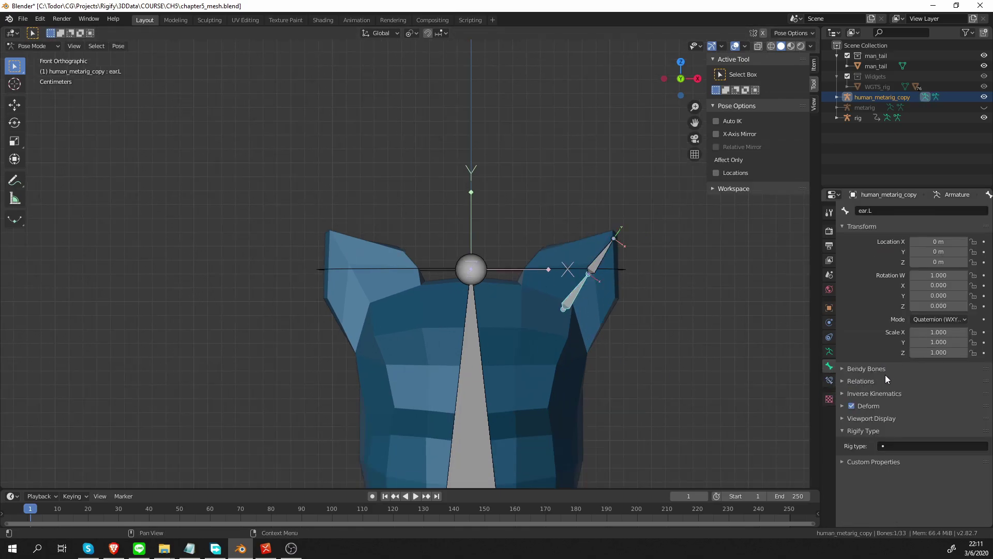
left_click(904, 445)
type("te")
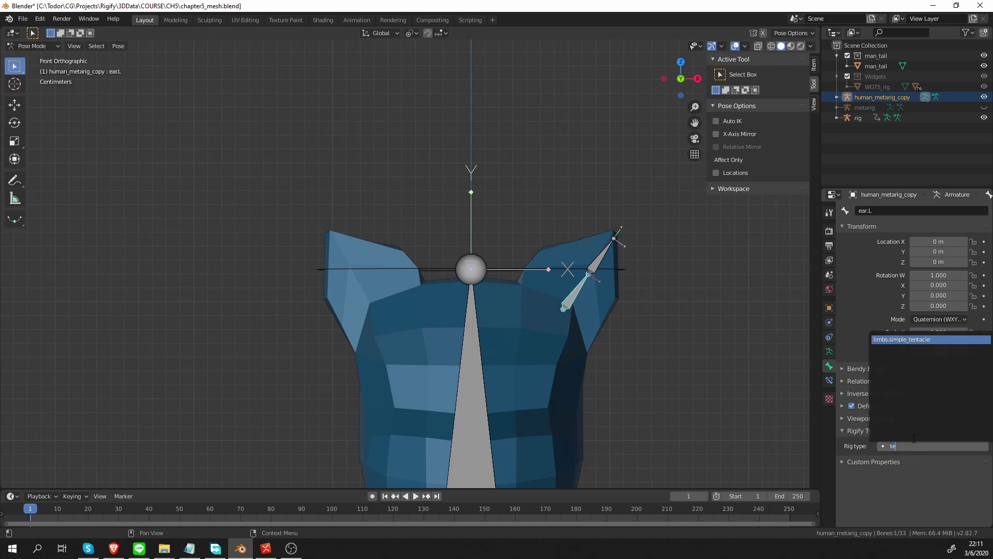
key("Return")
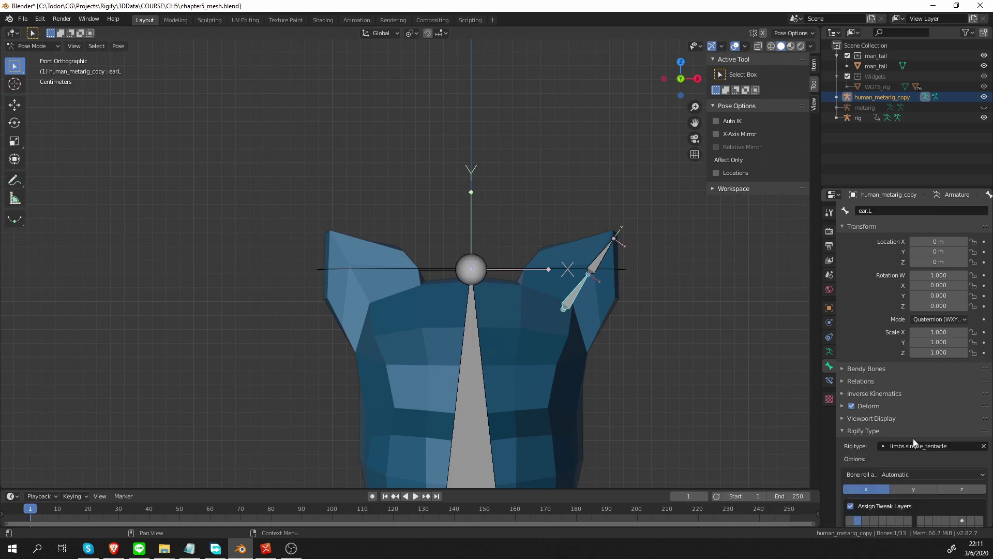
- Symmetrize the ear.L and ear2.L bones to create matching bones in the opposite ear
key("Tab")
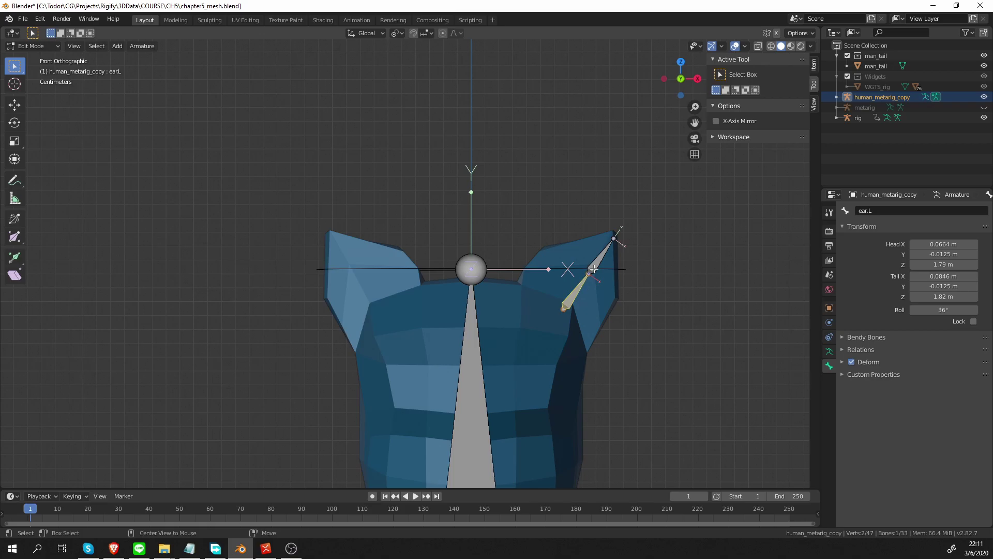
left_click(594, 268, "shift")
left_click(142, 45)
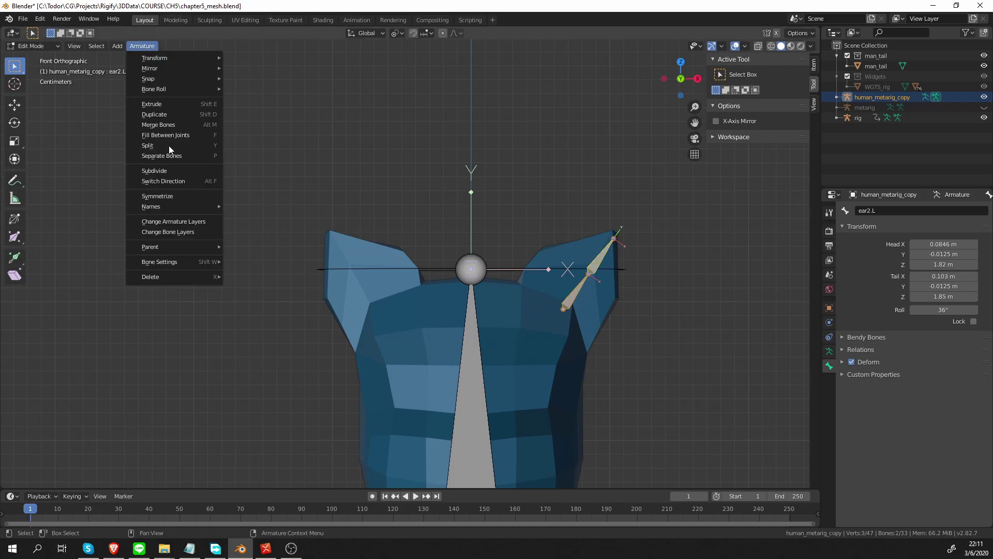
left_click(165, 195)
middle_click_drag(486, 282, 441, 174, "shift")
scroll(450, 191, "down", 2)
scroll(473, 220, "up", 1)
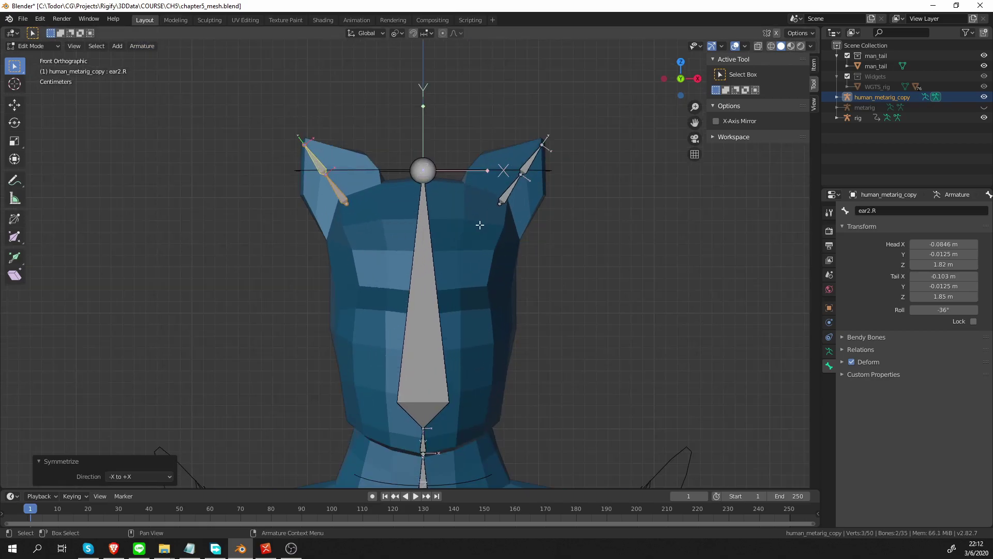
- Enable X-Axis Mirror and parent the ear.L bone to the head bone with Keep Offset
left_click(498, 202)
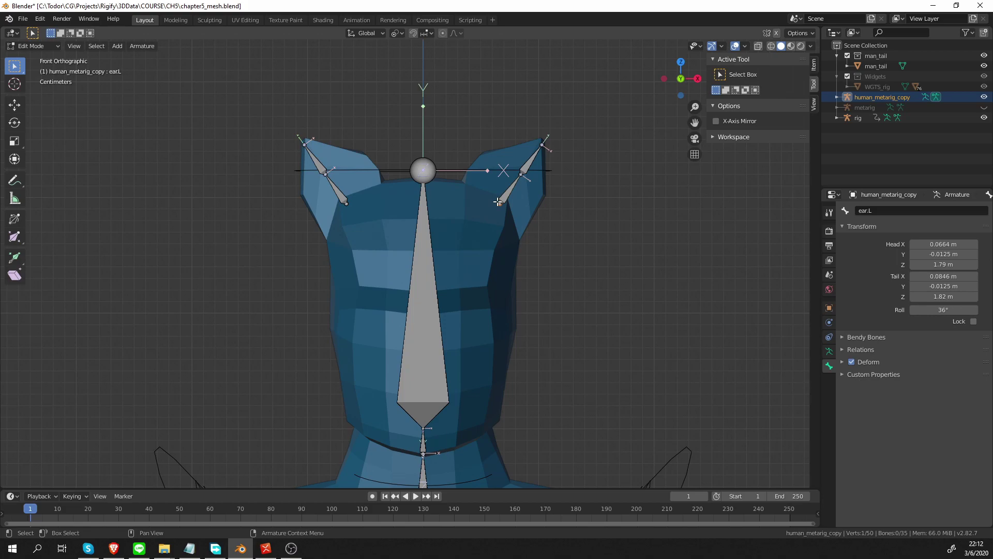
left_click(717, 121)
left_click(431, 248)
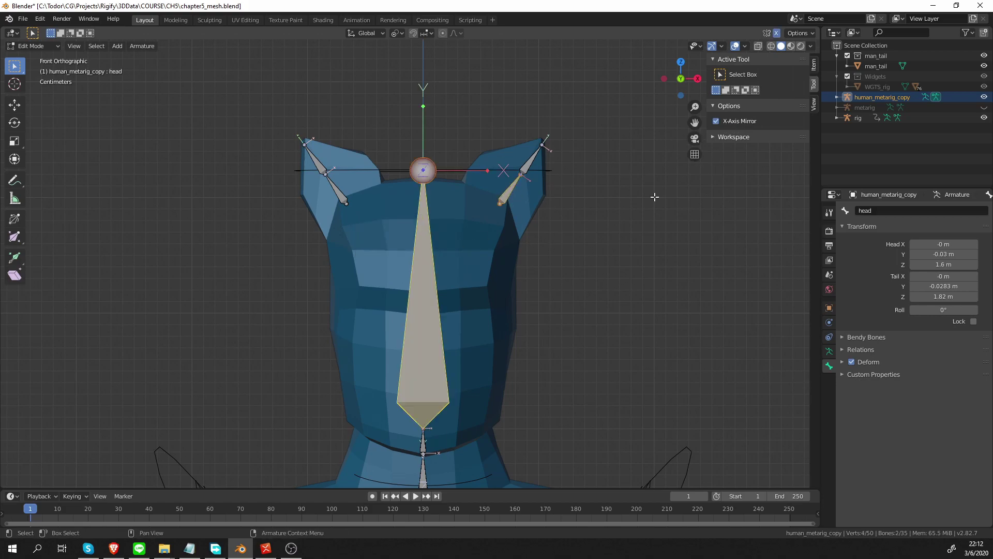
scroll(479, 217, "up", 2)
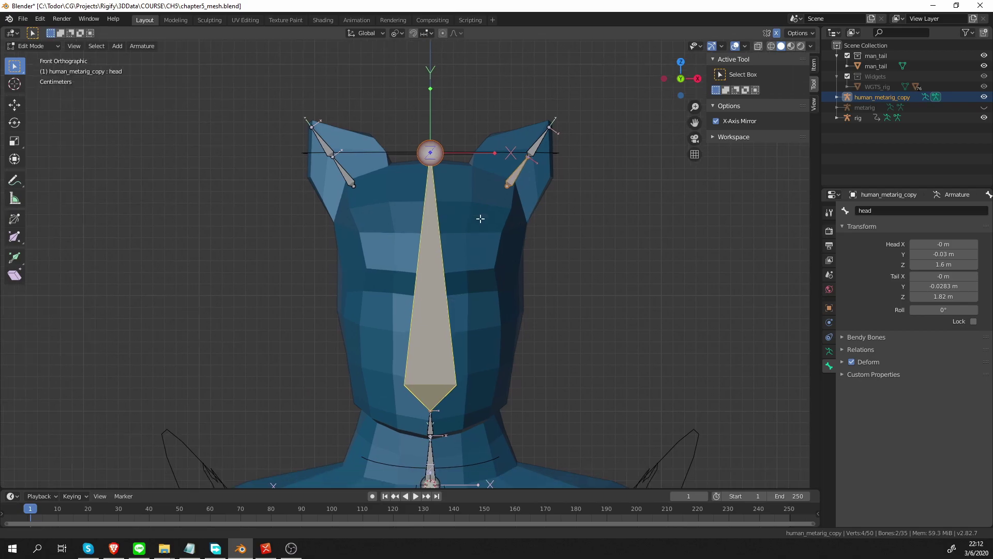
middle_click_drag(478, 214, 548, 210, "shift")
key("ctrl+Tab")
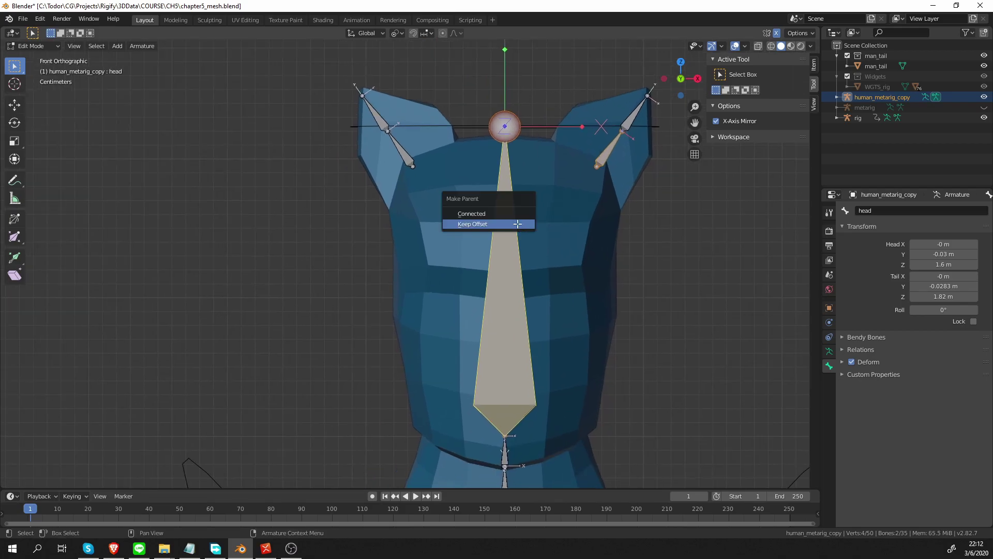
left_click(517, 223)
key("r")
right_click(568, 295)
- Check the Rigify rig types assigned to the collar.R and upper_arm.R bones in Pose Mode
scroll(567, 295, "down", 10)
middle_click_drag(417, 420, 445, 264, "shift")
scroll(445, 263, "up", 6)
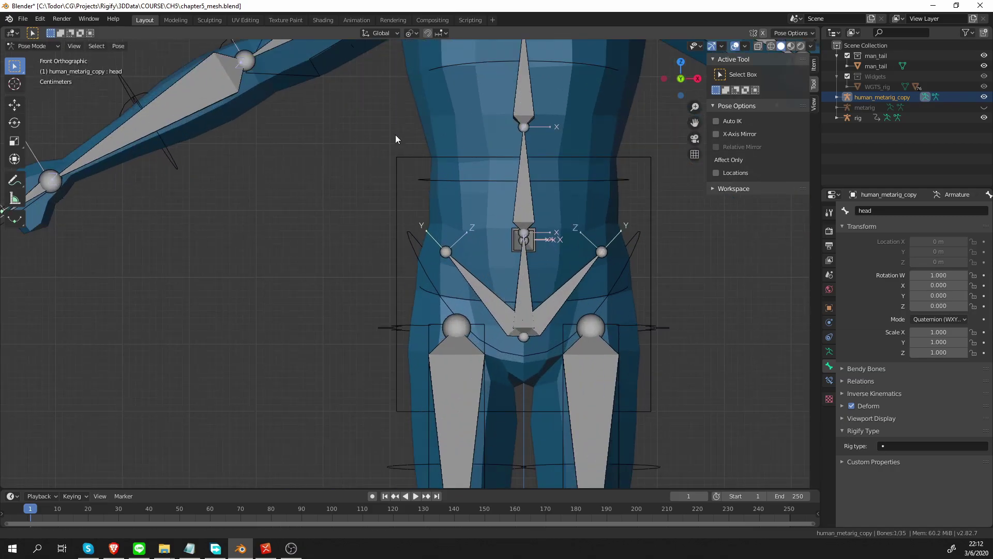
scroll(395, 135, "down", 3)
middle_click_drag(403, 115, 409, 199, "shift")
middle_click_drag(411, 160, 461, 151)
left_click(456, 129)
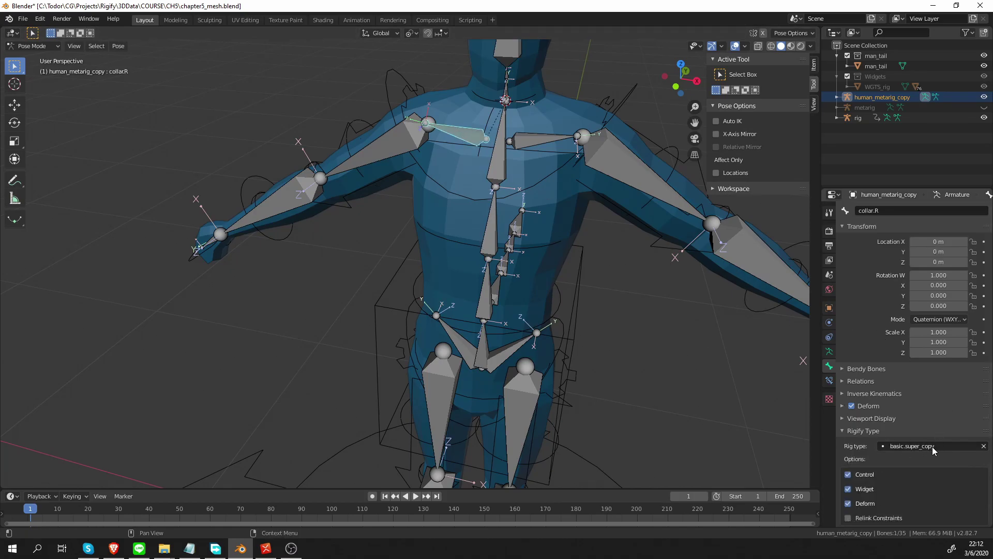
left_click(385, 163)
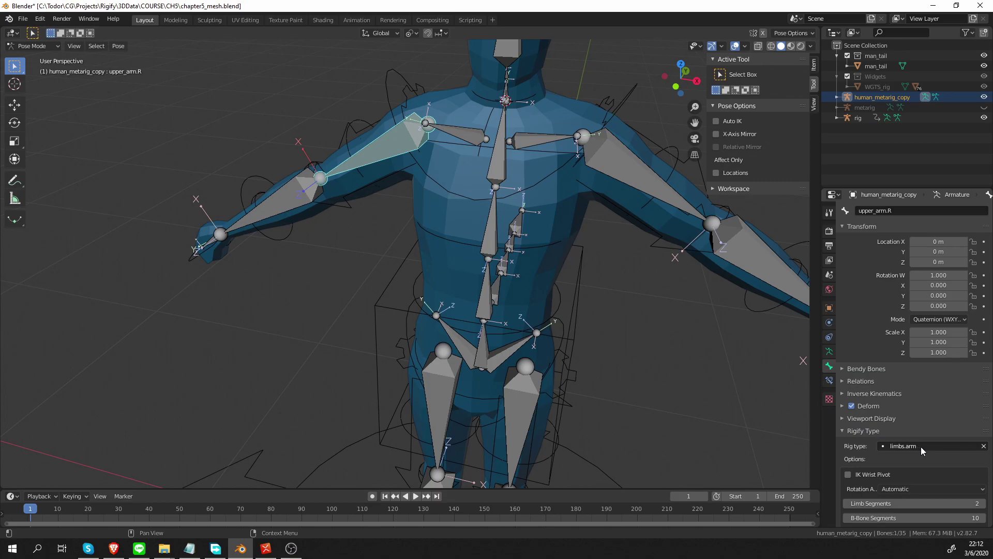
- Check the Rigify rig types assigned to the spine, thigh.R and tail bones
middle_click_drag(519, 431, 504, 333, "shift")
left_click(474, 276)
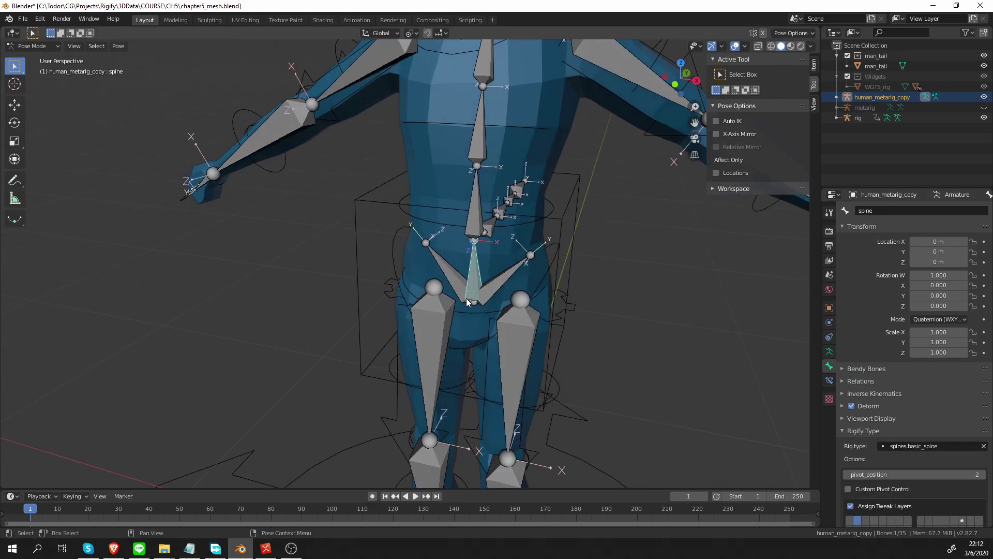
left_click(456, 279)
left_click(438, 364)
middle_click_drag(455, 404, 473, 408)
scroll(442, 193, "down", 3)
middle_click_drag(442, 193, 443, 255, "shift")
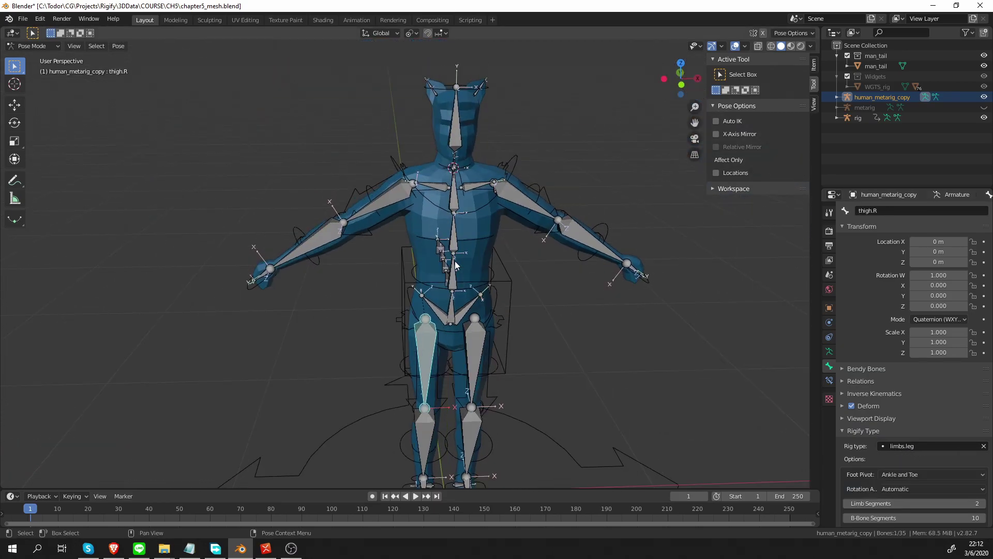
scroll(459, 291, "up", 2)
left_click(467, 316)
middle_click_drag(435, 317, 468, 305)
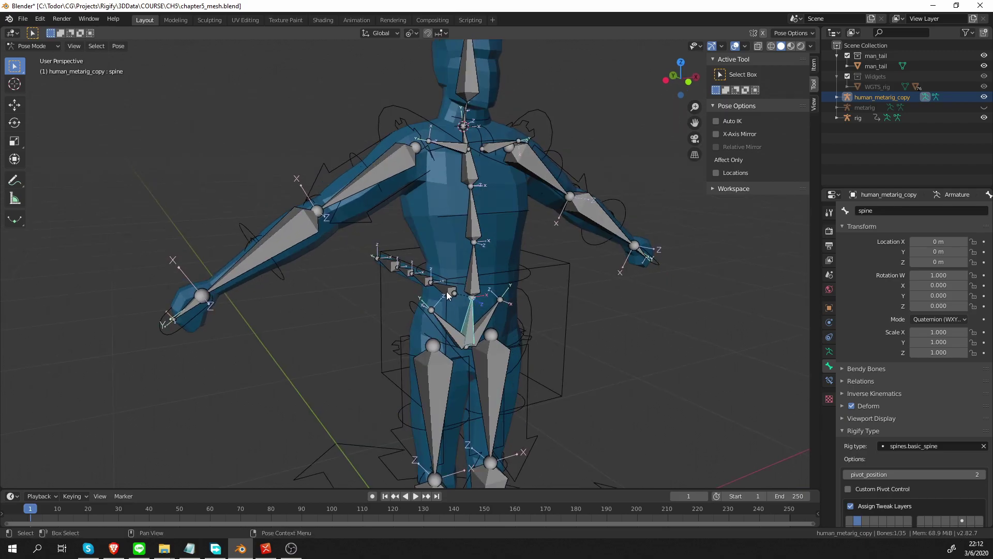
left_click(448, 293)
middle_click_drag(493, 306, 442, 304)
scroll(448, 313, "down", 3)
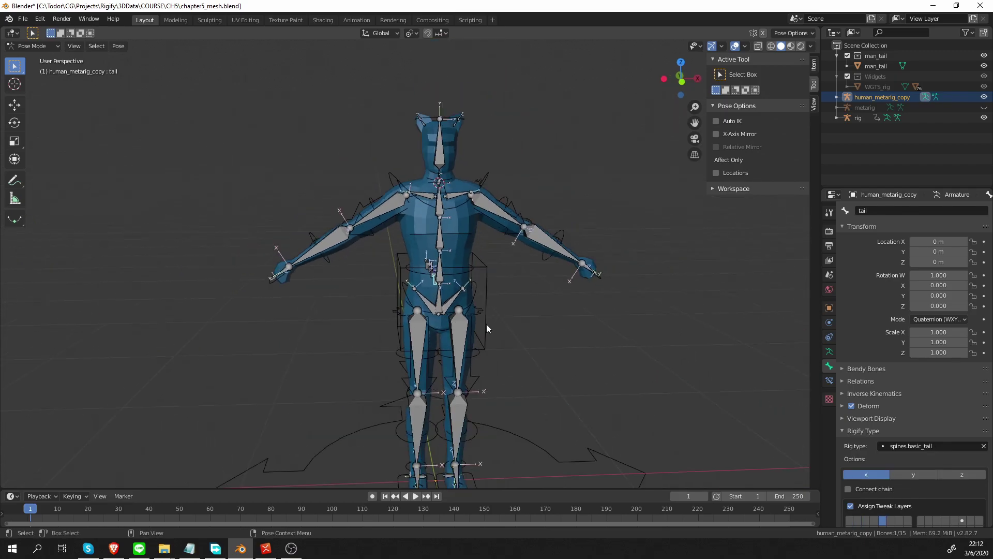
middle_click_drag(487, 325, 489, 281, "shift")
- Return to Object Mode and generate the rig from human_metarig_copy, overwriting the existing target rig
key("ctrl+Tab")
left_click(524, 318)
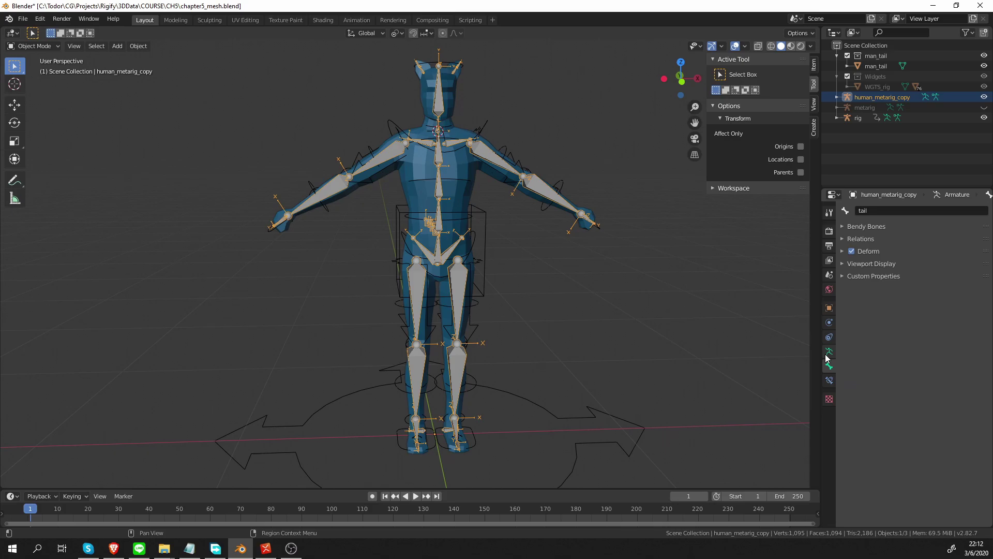
left_click(828, 353)
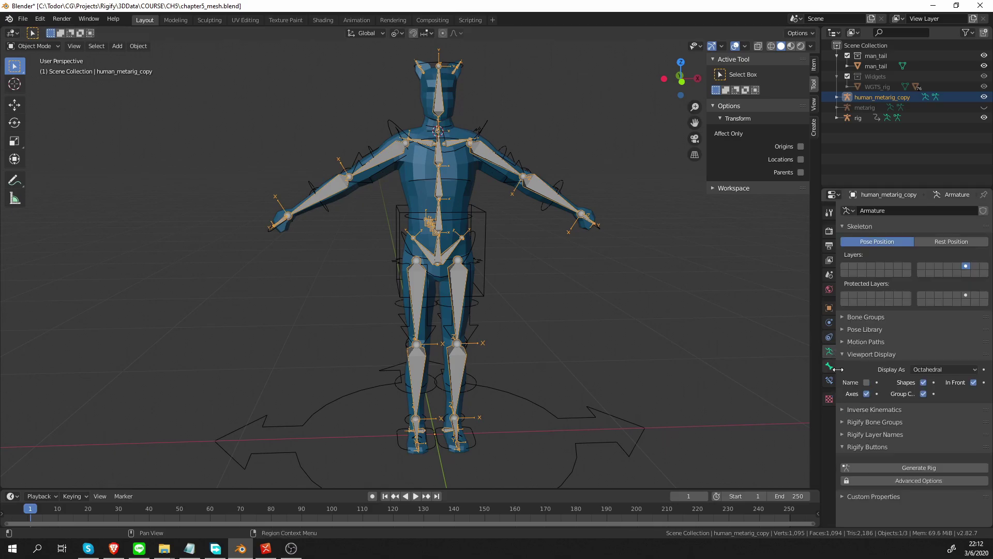
left_click(915, 480)
scroll(918, 488, "down", 2)
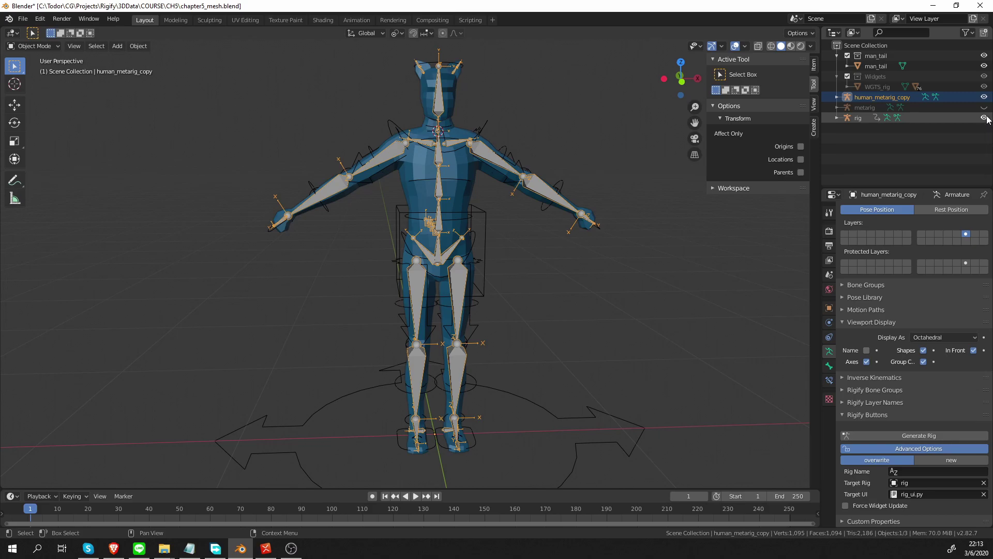
left_click(906, 437)
- Hide human_metarig_copy and parent the man_tail mesh to the rig with automatic weights
scroll(540, 249, "up", 5)
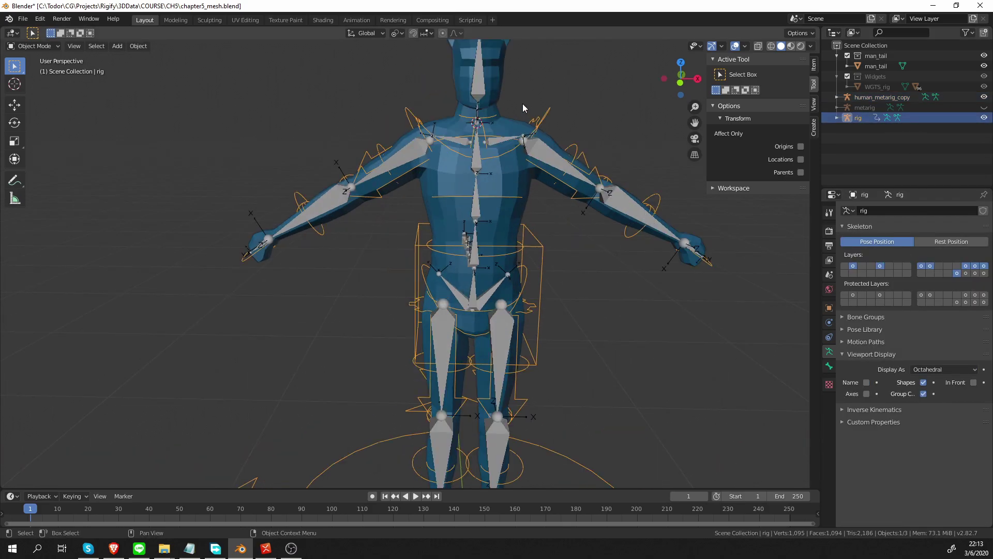
middle_click_drag(522, 108, 566, 188)
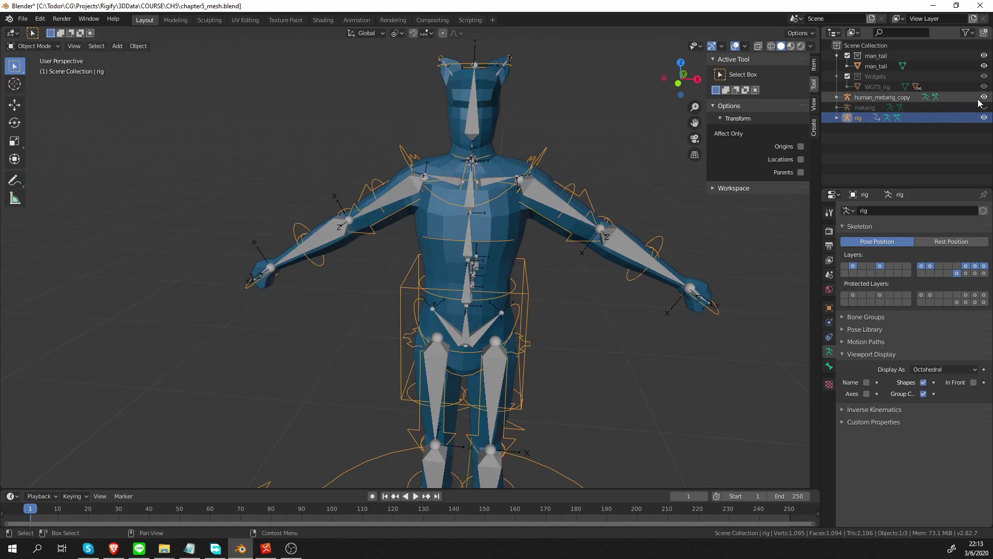
left_click(984, 98)
left_click(550, 174)
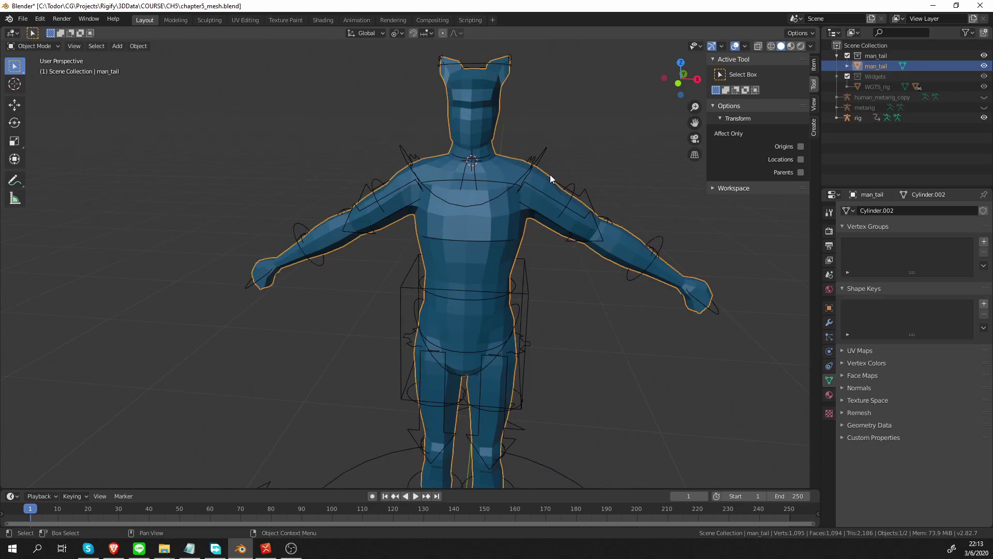
left_click(543, 151, "shift")
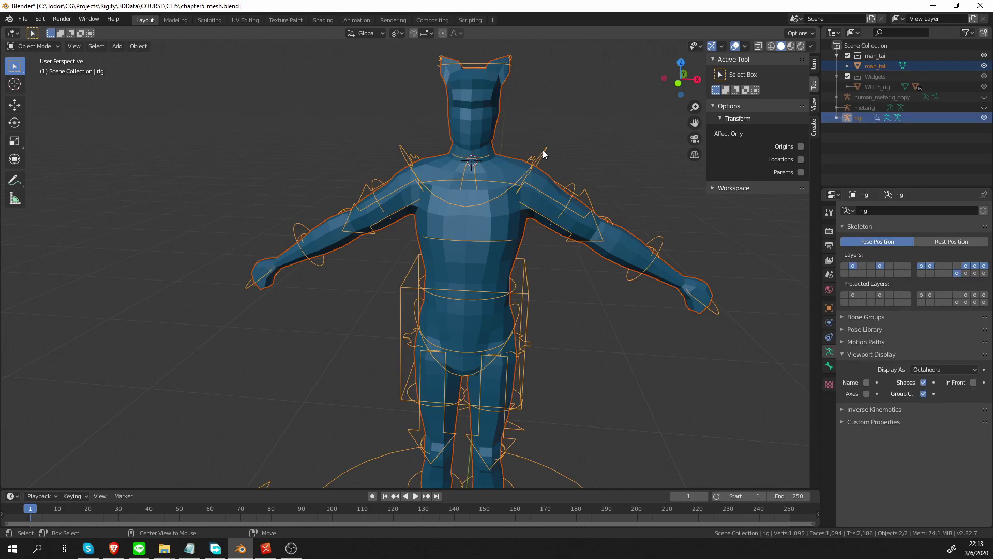
key("ctrl+p")
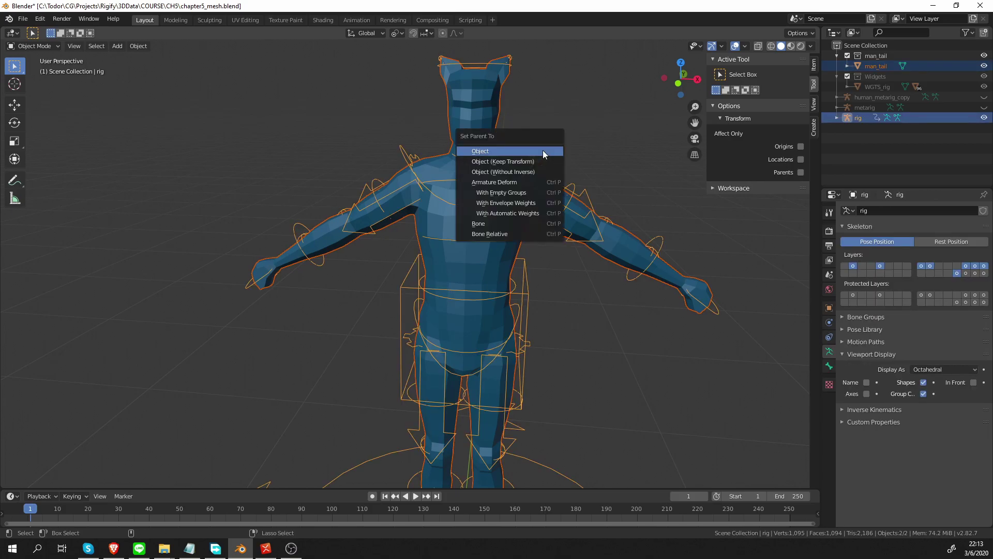
left_click(545, 210)
- Put the rig in Pose Mode and raise the hand_ik.L control by about 0.31 m
scroll(553, 203, "down", 5)
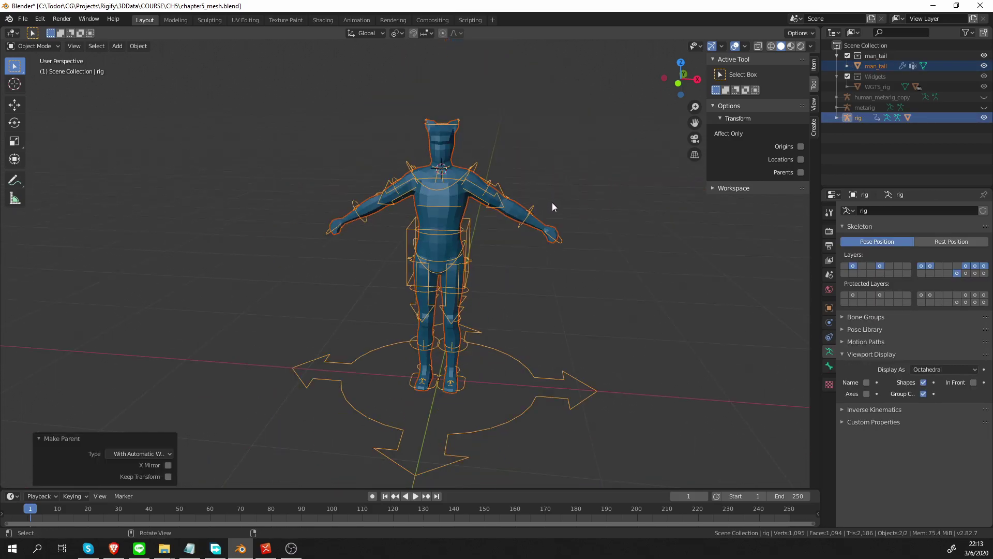
key("ctrl+Tab")
scroll(541, 254, "up", 2)
left_click(622, 229)
key("g")
left_click(599, 160)
- Rotate the chest control by about -25° in the view plane to test the torso deformation
middle_click_drag(486, 136, 517, 240)
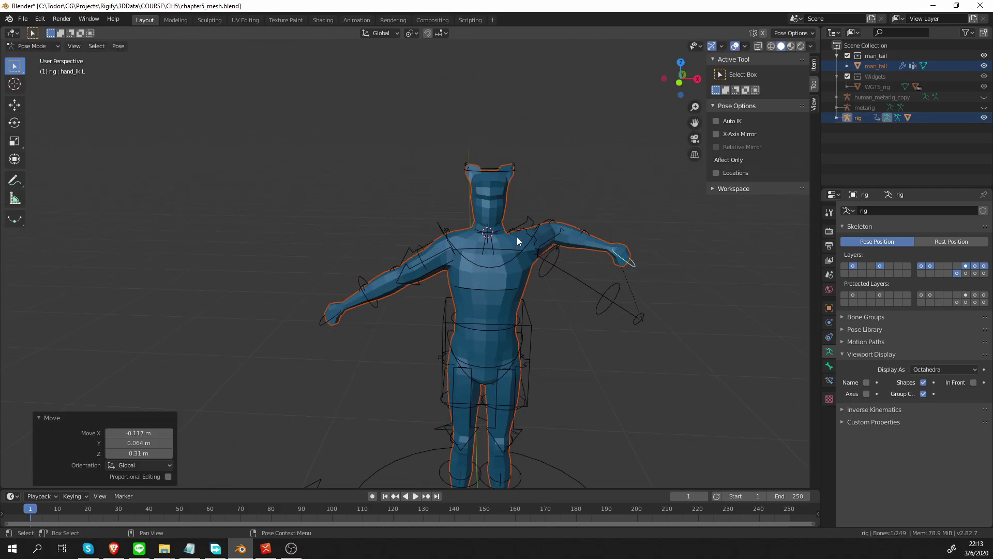
scroll(542, 173, "up", 2)
left_click(588, 247)
key("r")
left_click(537, 187)
- Switch the viewport to wireframe and rotate the ear.L control by about -45°
scroll(545, 124, "up", 2)
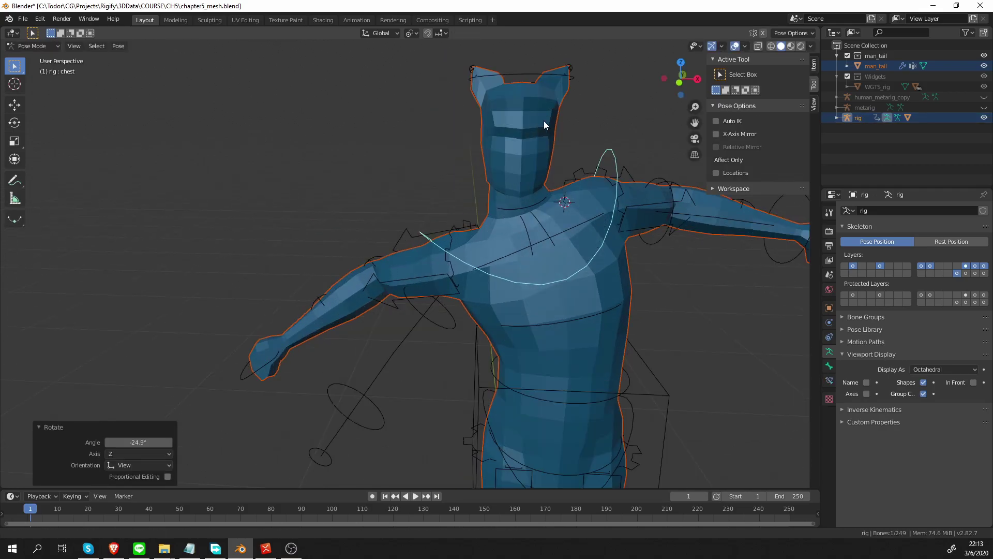
middle_click_drag(545, 124, 513, 239, "shift")
scroll(571, 169, "up", 2)
left_click(599, 154)
scroll(564, 179, "up", 3)
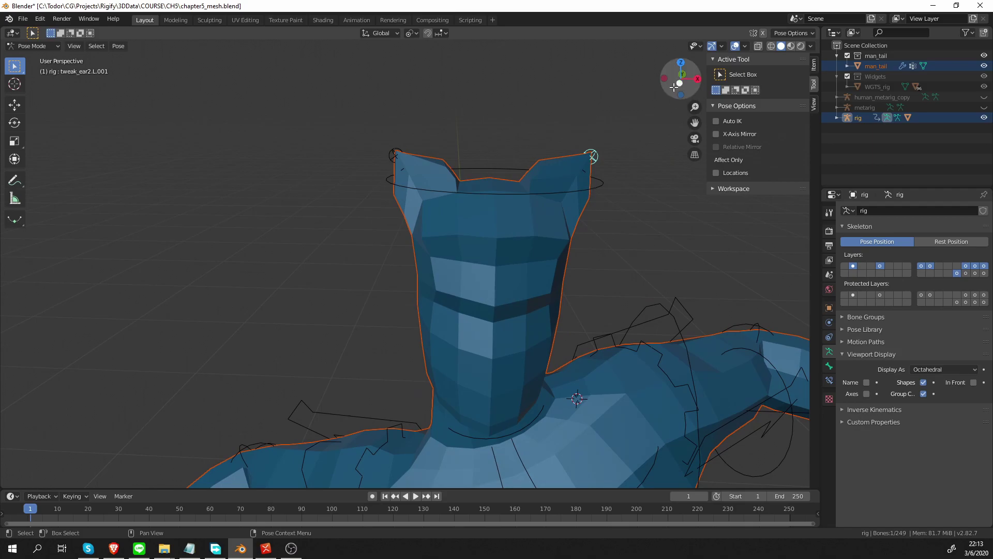
left_click(771, 45)
left_click(597, 178)
middle_click_drag(597, 178, 580, 180)
left_click(586, 180)
key("r")
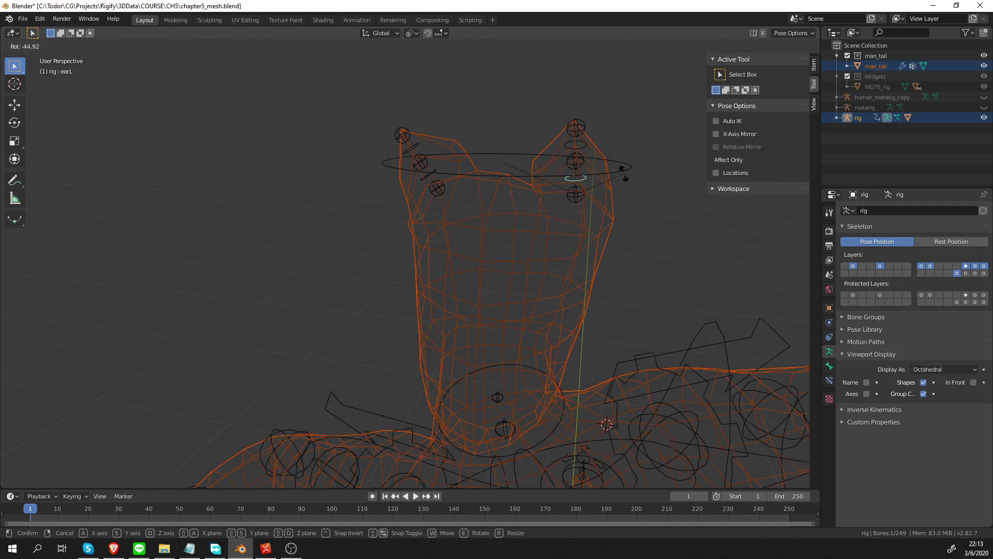
left_click(623, 172)
- Tilt the head control by about -28° in the view plane
left_click(618, 172)
key("r")
left_click(534, 163)
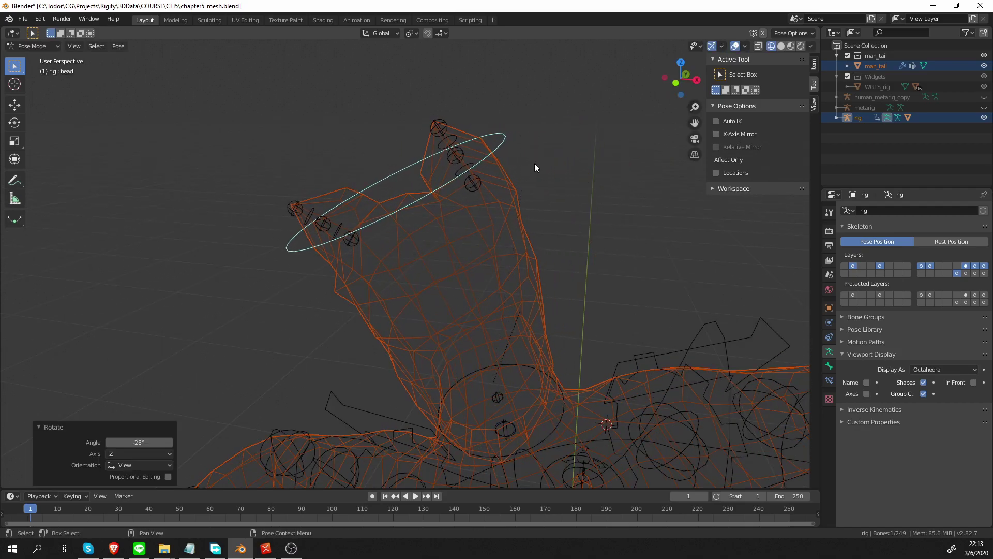
- Rotate the tail_master control by about -27° from a side view to bend the tail
scroll(538, 207, "down", 3)
middle_click_drag(544, 269, 529, 194, "shift")
scroll(529, 194, "down", 4)
middle_click_drag(653, 362, 518, 256)
left_click(581, 310)
key("r")
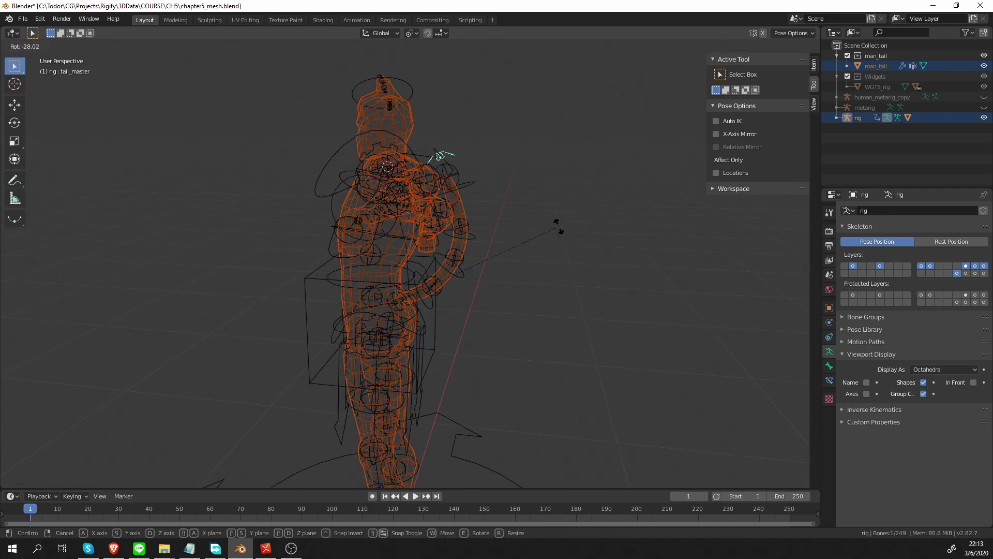
left_click(554, 244)
- Shift the rig's hip-level control slightly downward from a front view
left_click_drag(662, 248, 556, 302, "alt")
scroll(561, 306, "down", 3)
scroll(487, 280, "up", 3)
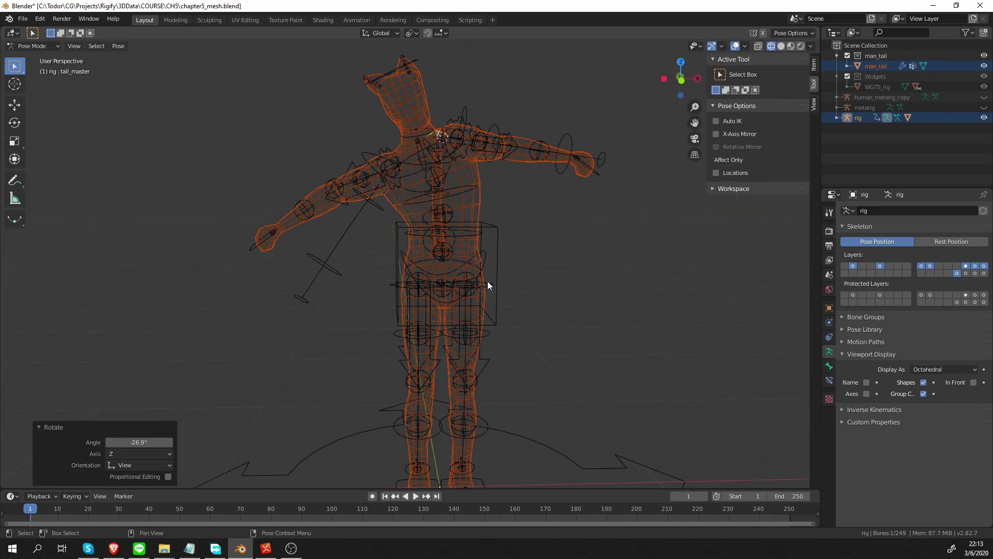
left_click(491, 281)
key("w")
key("d")
left_click(504, 310)
- Move the left foot's IK control about 0.23 m outward and 0.25 m up
middle_click_drag(504, 310, 501, 176, "alt")
left_click(489, 350)
key("w")
left_click(541, 302)
- Hide the viewport overlays and return to solid shading to inspect the posed character from several sides
key("shift+alt+z")
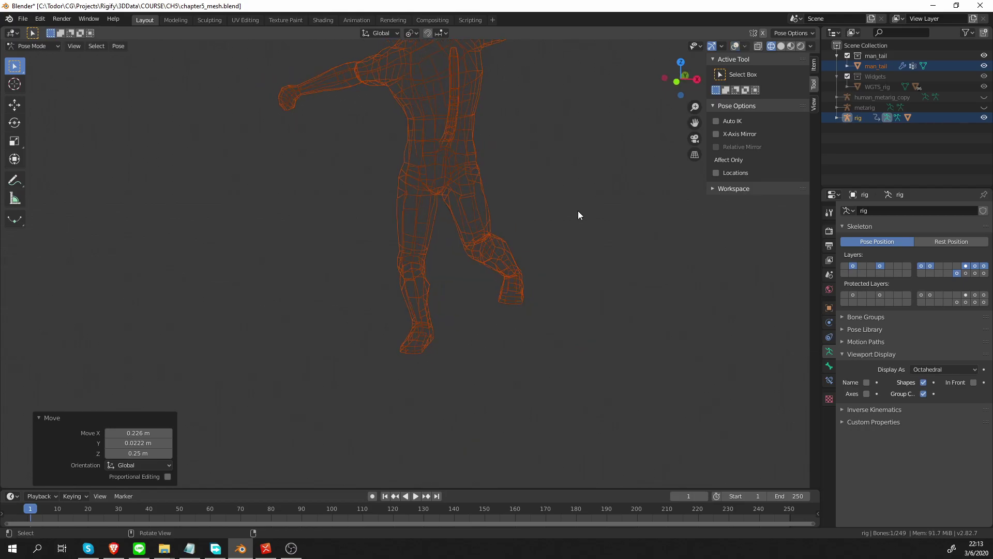
key("z")
left_click(662, 228)
scroll(688, 294, "down", 2)
middle_click_drag(680, 304, 627, 304)
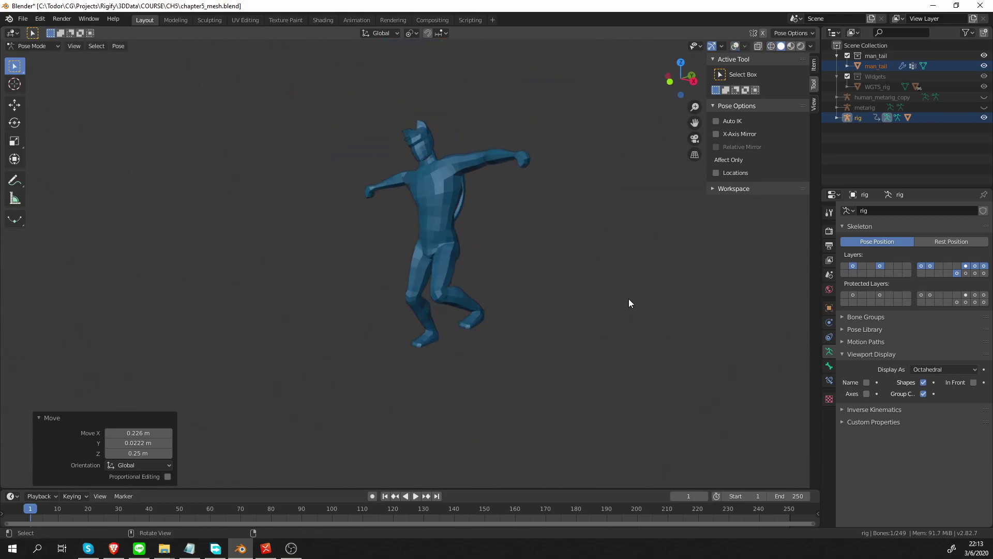
left_click_drag(632, 393, 688, 386, "alt")
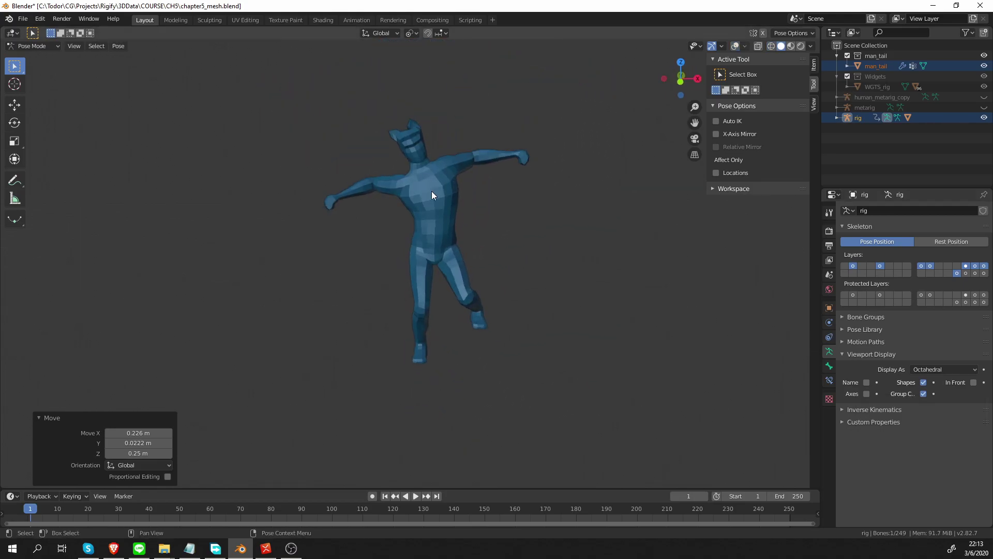
middle_click_drag(424, 145, 429, 185)
scroll(423, 174, "up", 2)
middle_click_drag(432, 131, 465, 236)
middle_click_drag(424, 182, 477, 249, "shift")
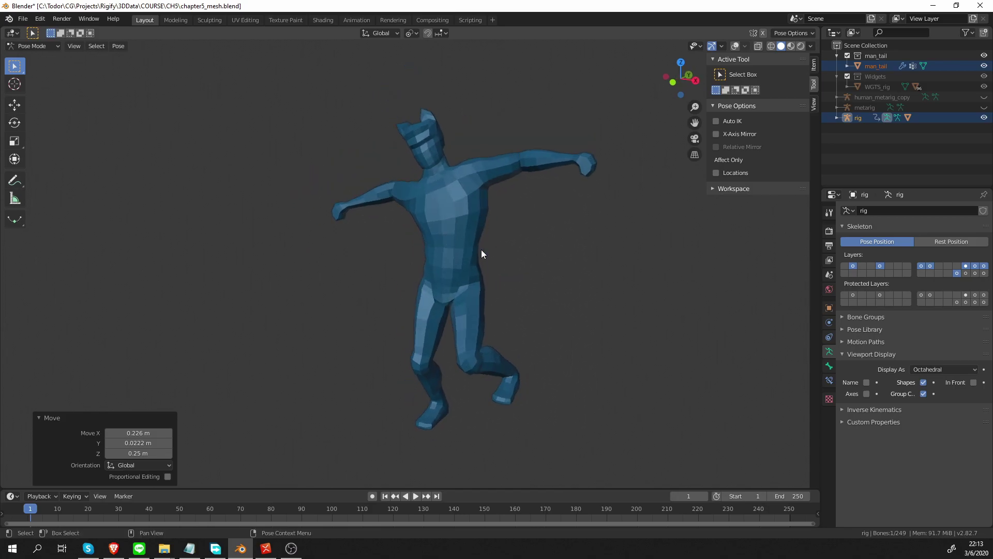